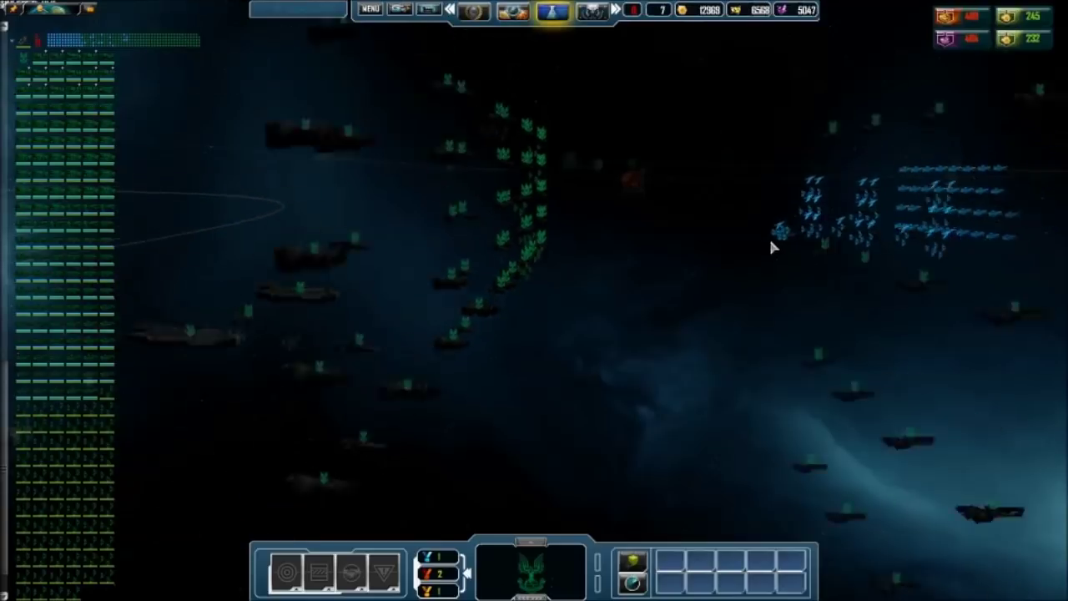
scroll(739, 272, "down", 6)
- Box-select the green fleet's ships and view the galaxy map around Orpheus
left_click_drag(317, 192, 500, 276)
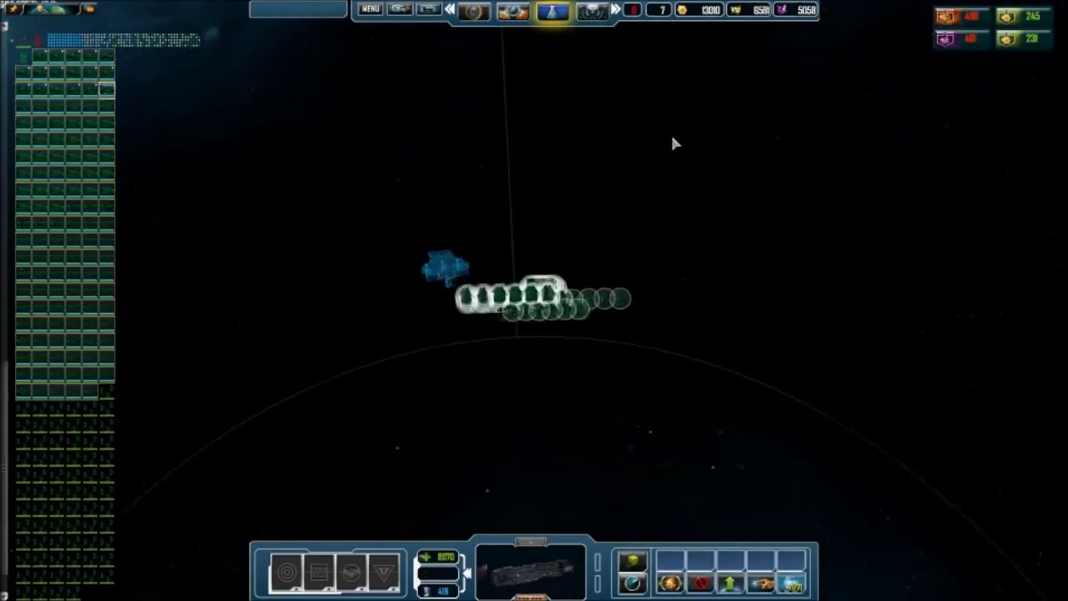
scroll(491, 97, "down", 8)
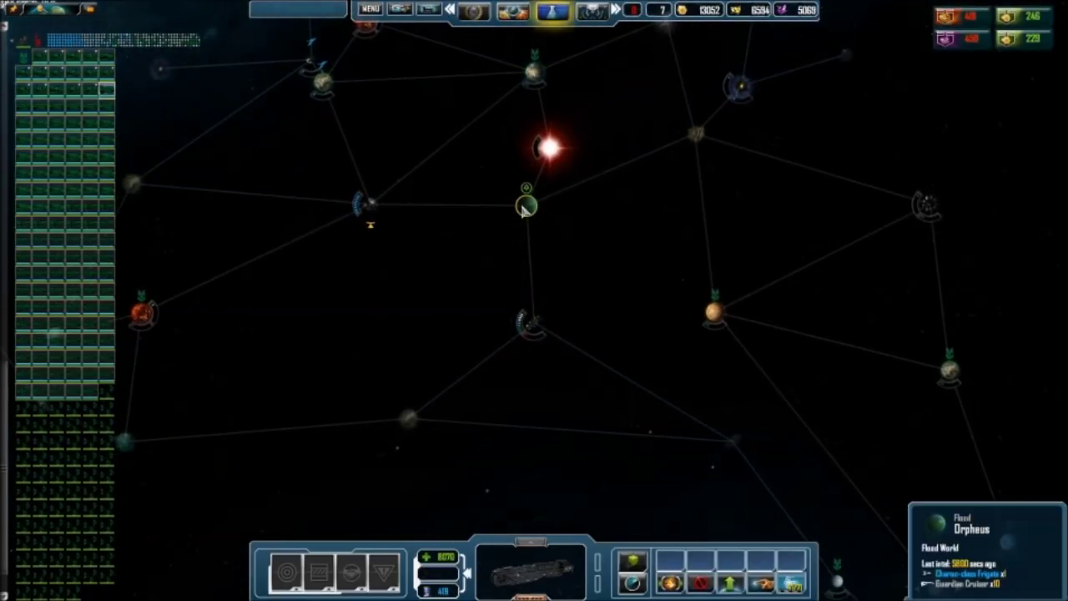
scroll(520, 207, "up", 6)
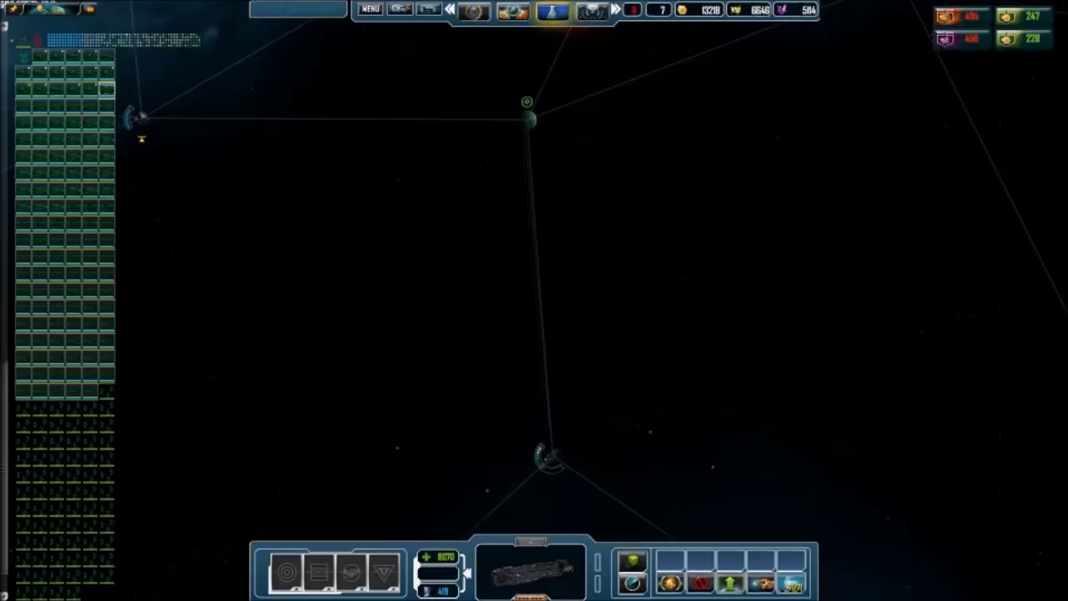
scroll(556, 385, "up", 8)
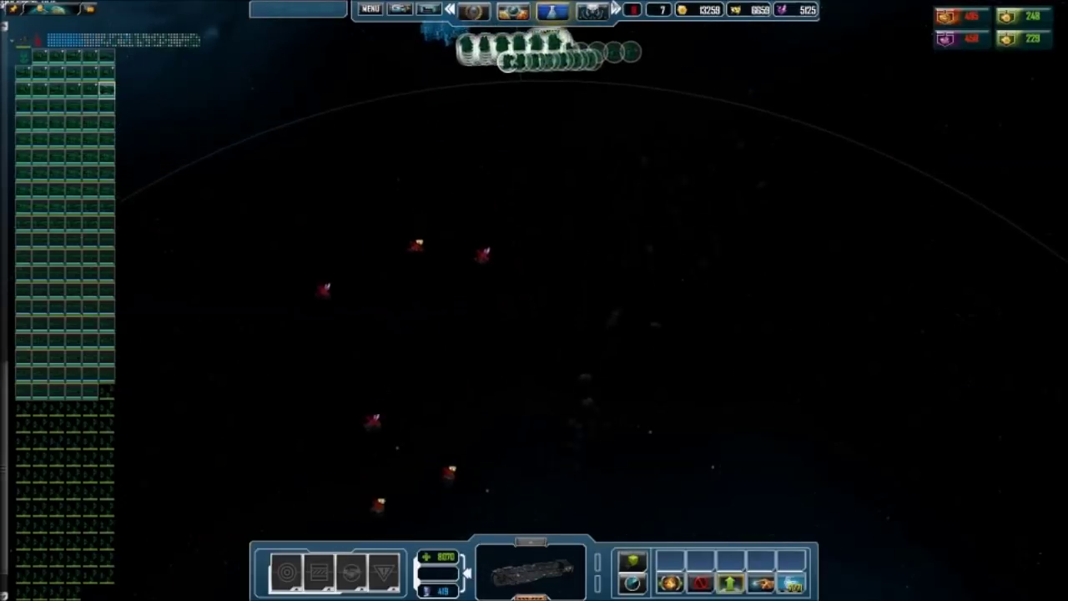
scroll(534, 250, "down", 2)
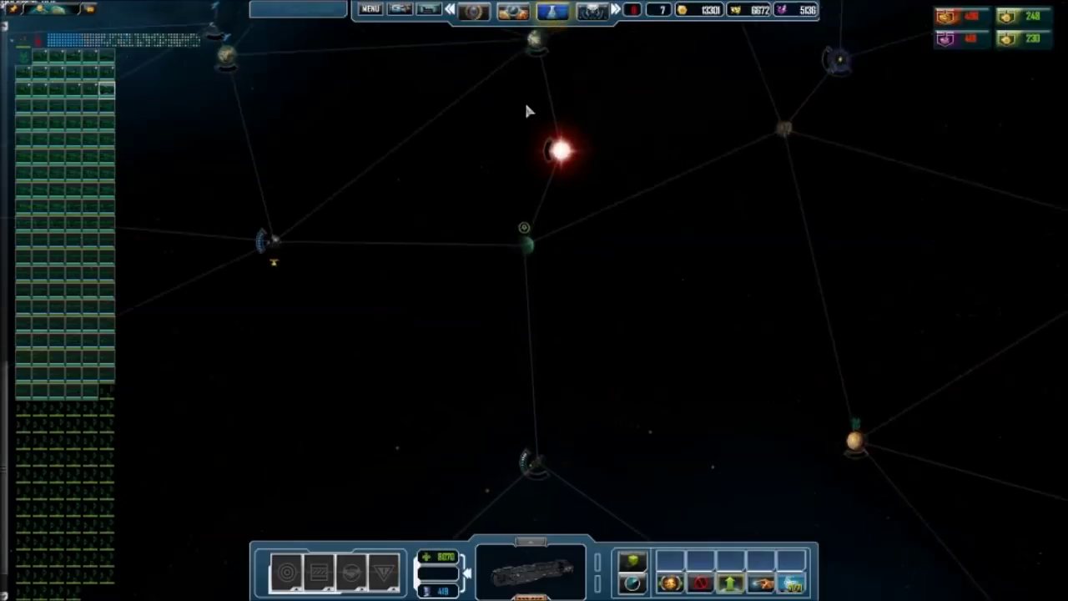
scroll(524, 99, "down", 3)
scroll(534, 167, "up", 6)
- Select a group of ships, move them toward Orpheus, and follow the moving fleet
left_click_drag(450, 191, 926, 542)
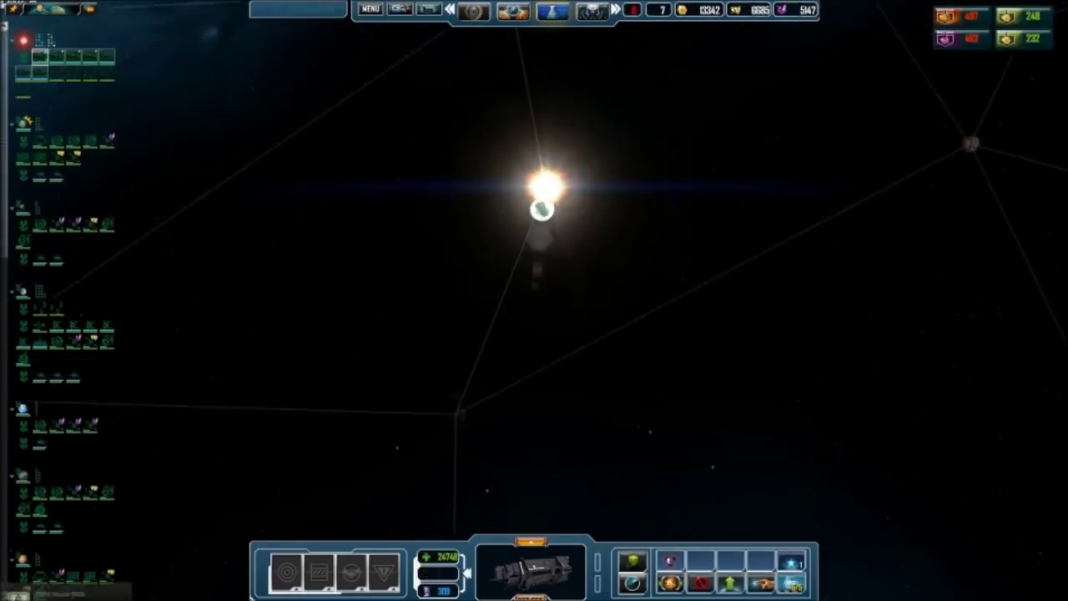
scroll(534, 250, "down", 5)
scroll(524, 368, "up", 6)
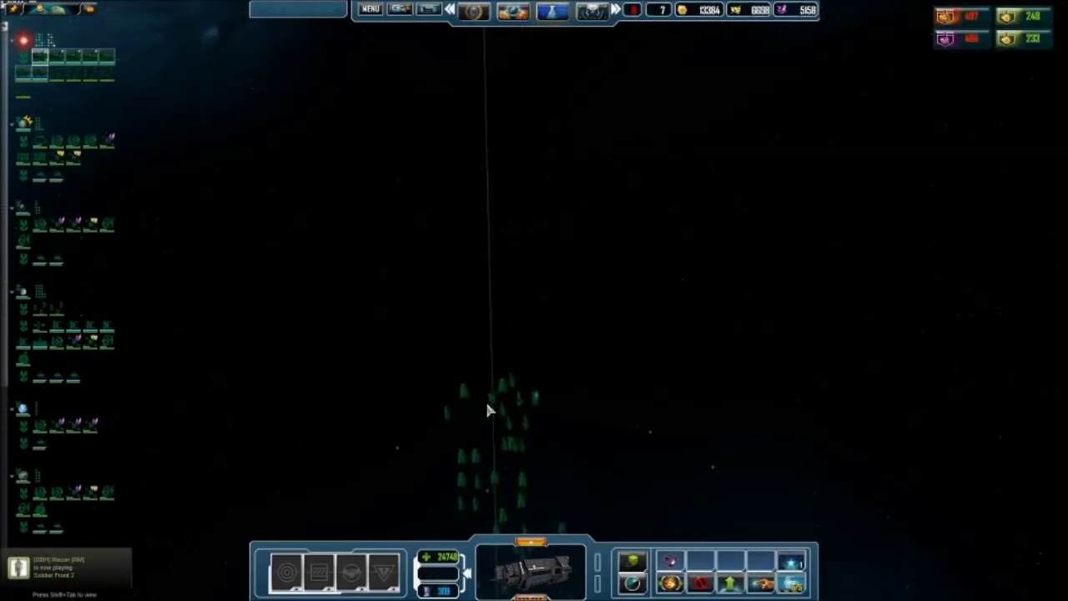
scroll(488, 409, "down", 5)
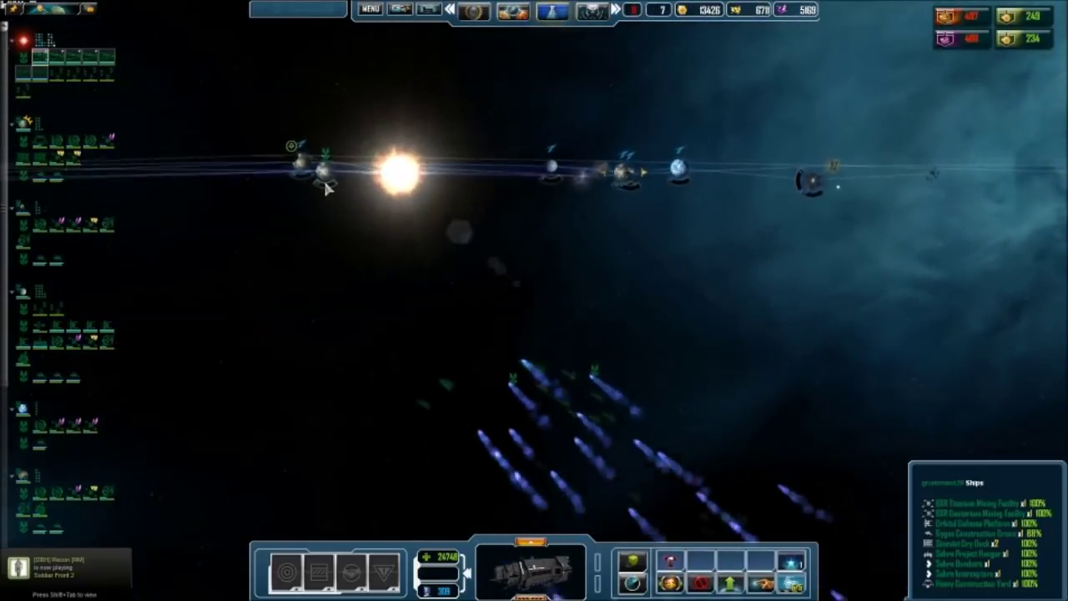
right_click(327, 187)
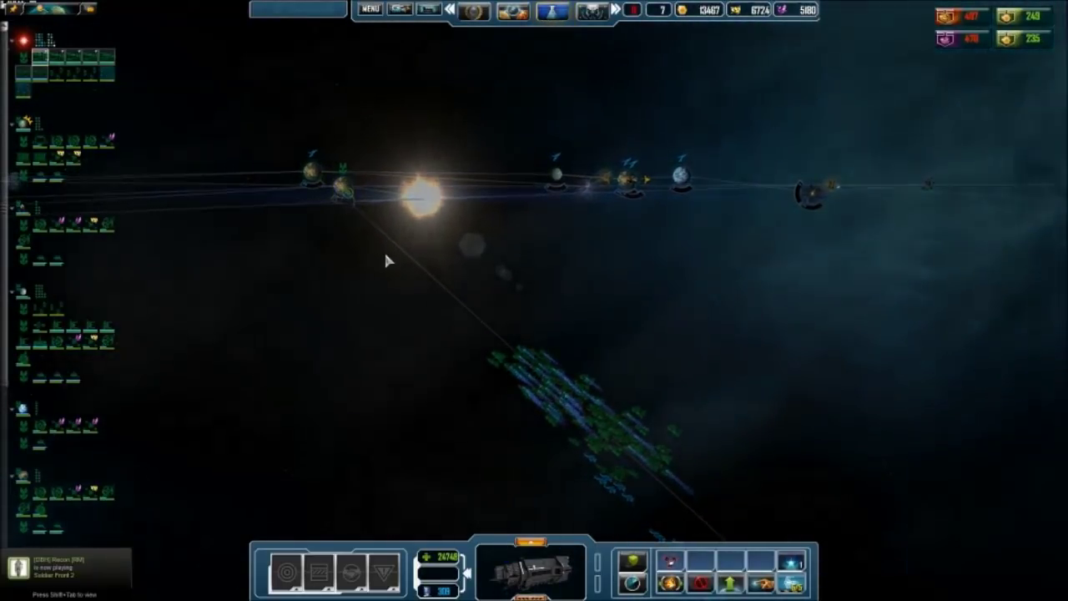
left_click(501, 375)
scroll(517, 368, "up", 6)
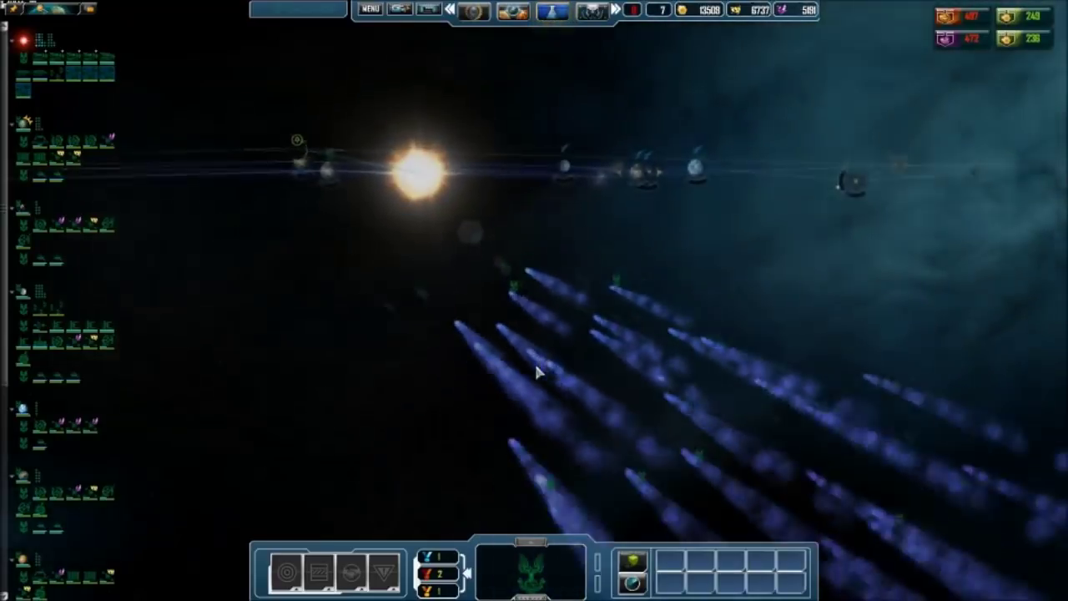
scroll(534, 373, "down", 5)
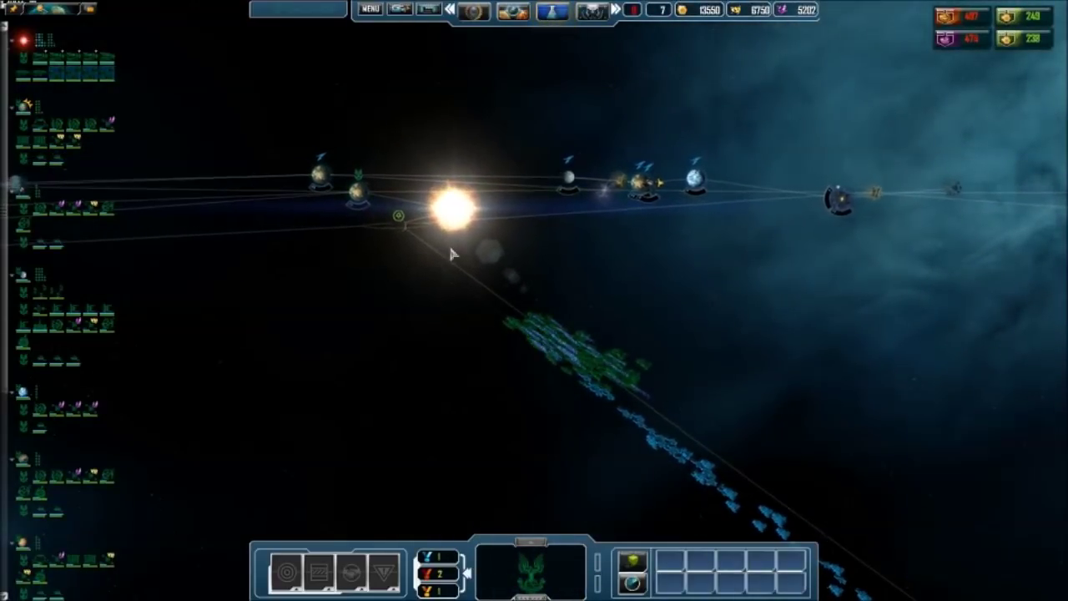
scroll(417, 234, "up", 8)
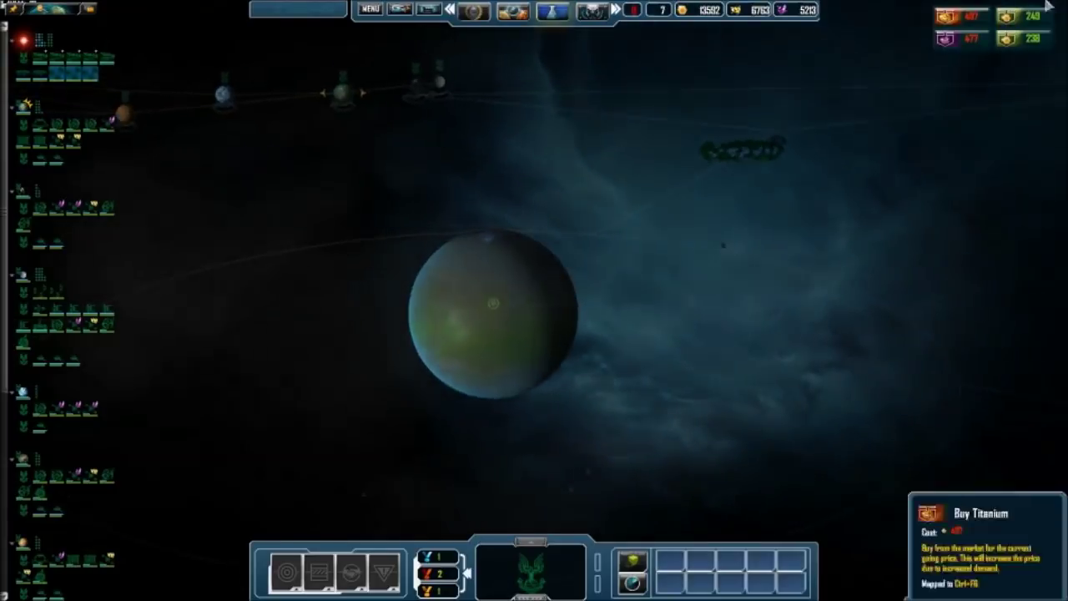
scroll(651, 331, "down", 2)
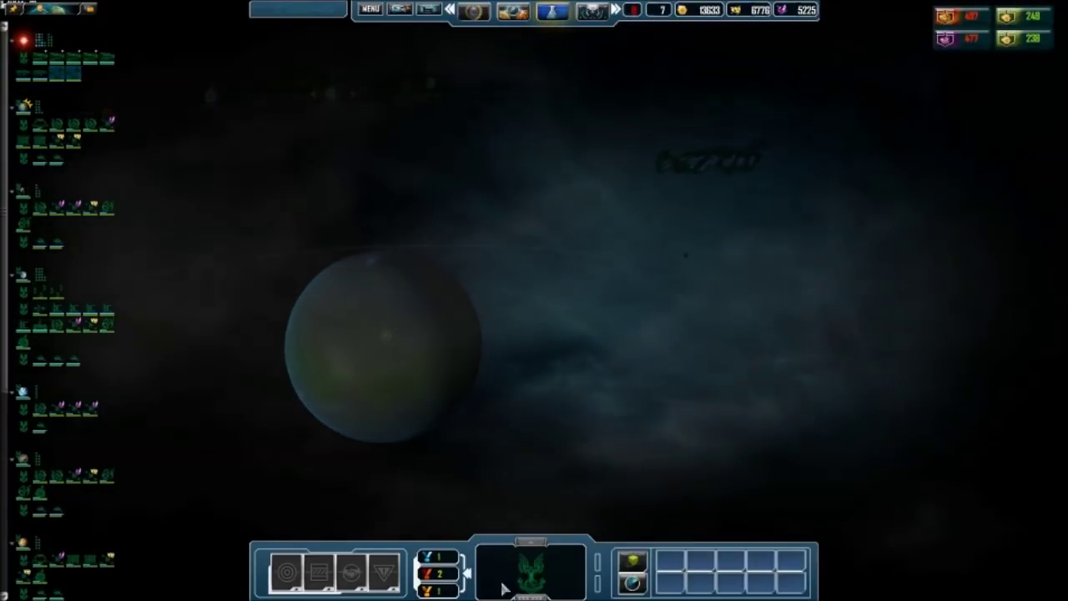
scroll(514, 398, "down", 3)
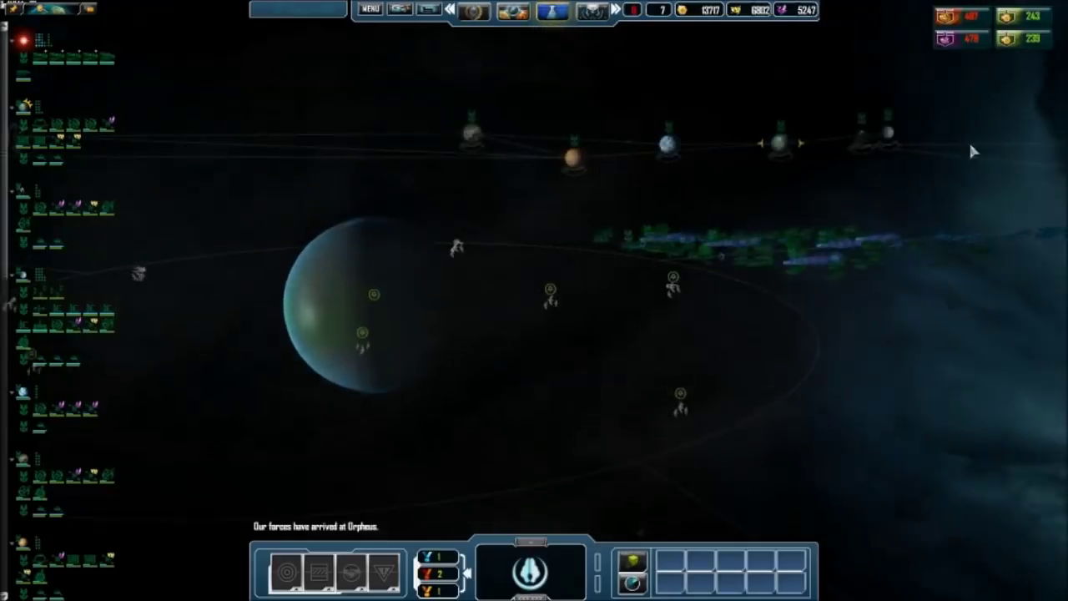
- Check a Charon Frigate, then select the fleet to attack the flood target and pick a cruiser
left_click(594, 275)
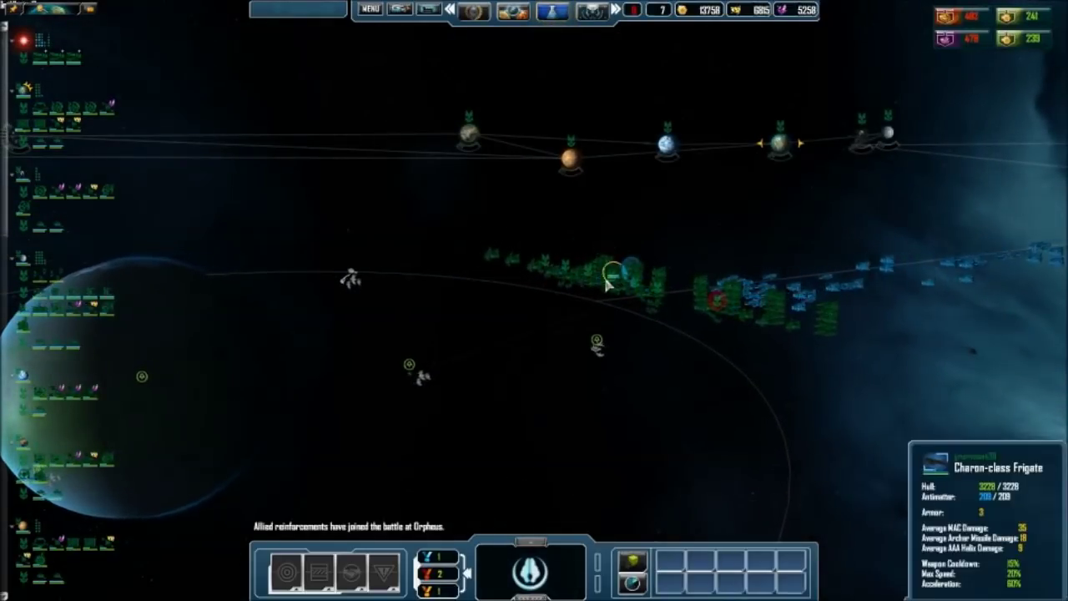
left_click_drag(346, 202, 820, 480)
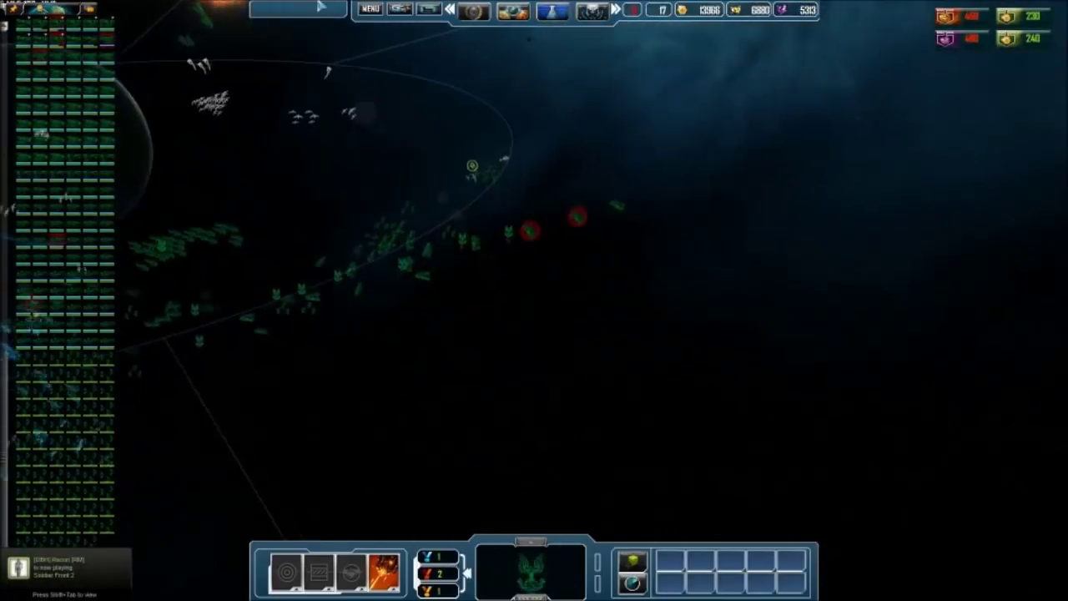
scroll(486, 312, "up", 5)
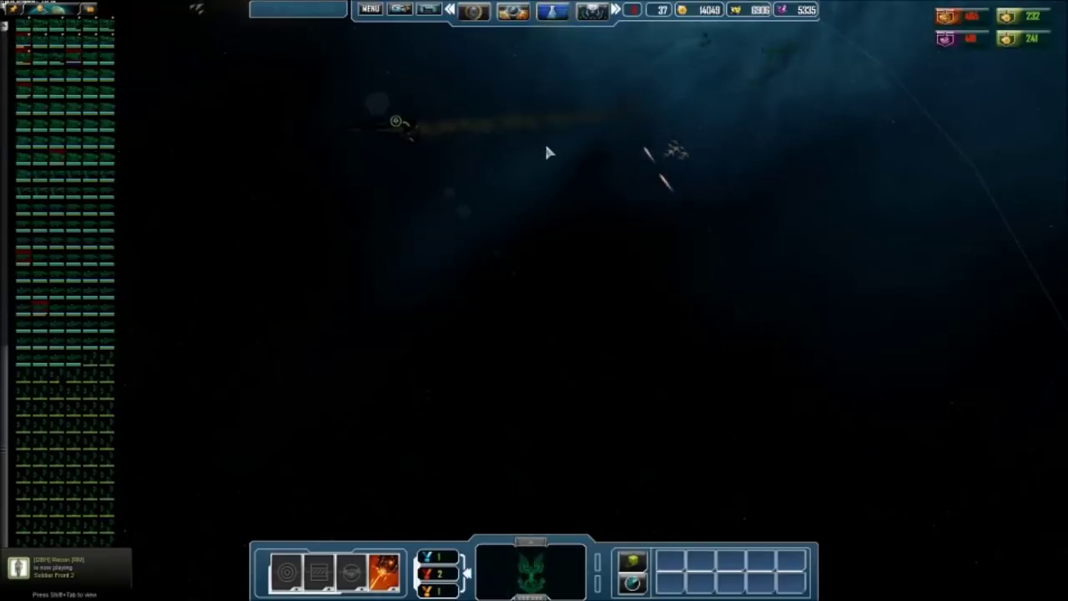
scroll(440, 186, "down", 6)
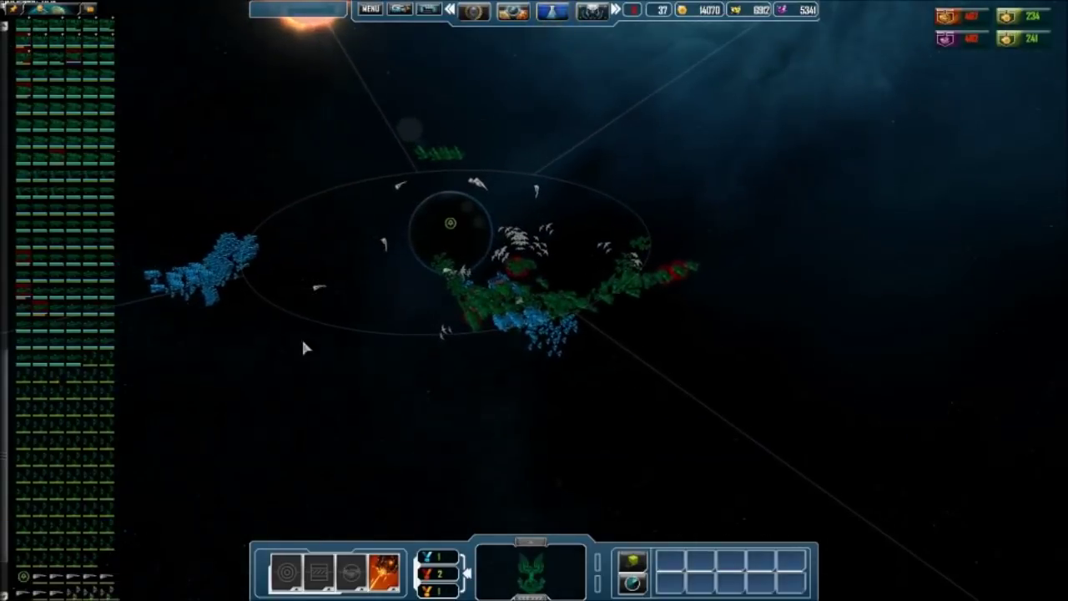
scroll(587, 224, "up", 4)
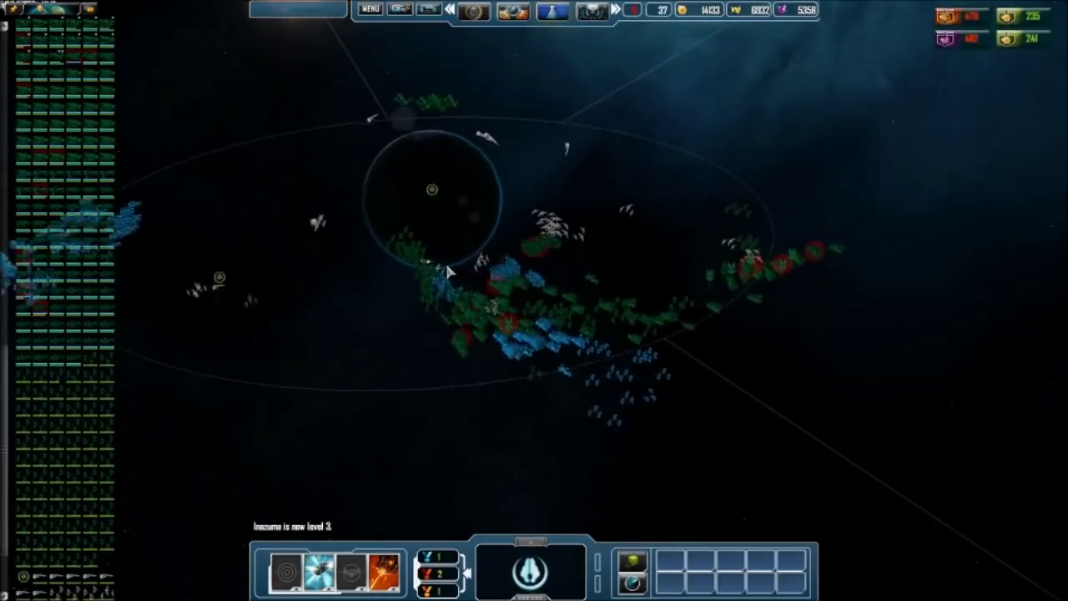
left_click_drag(930, 539, 351, 150)
right_click(808, 230)
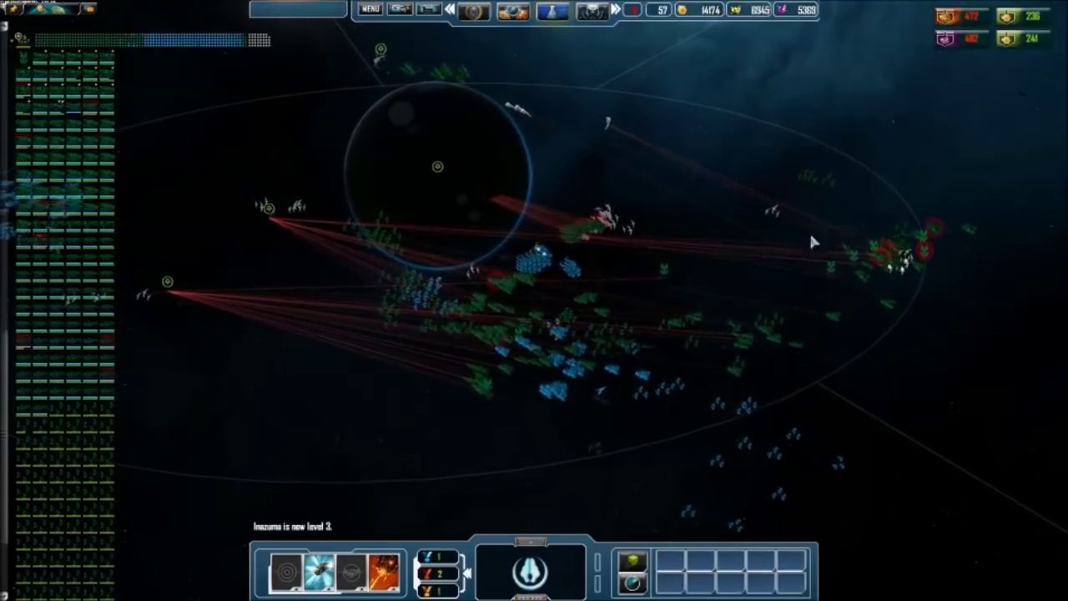
scroll(796, 239, "up", 2)
scroll(791, 238, "up", 5)
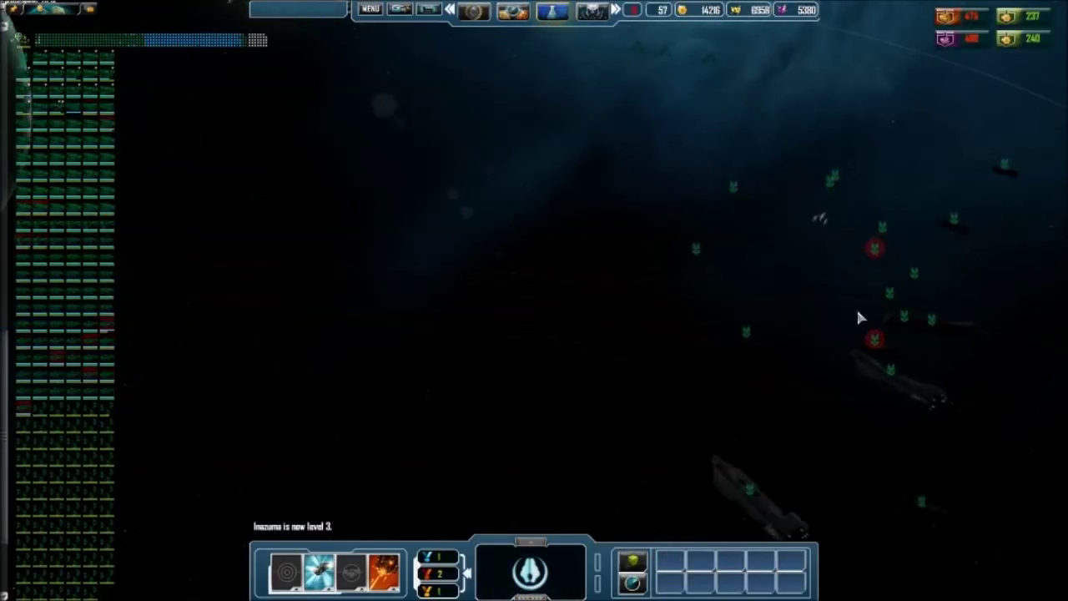
scroll(422, 191, "down", 3)
scroll(423, 185, "down", 3)
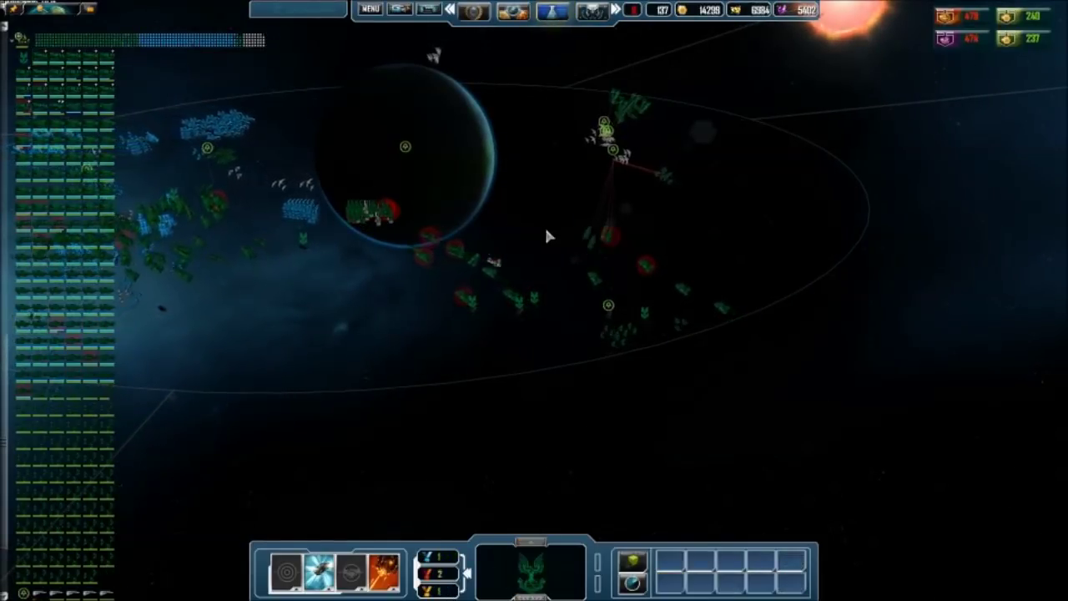
scroll(523, 219, "up", 3)
scroll(628, 240, "up", 3)
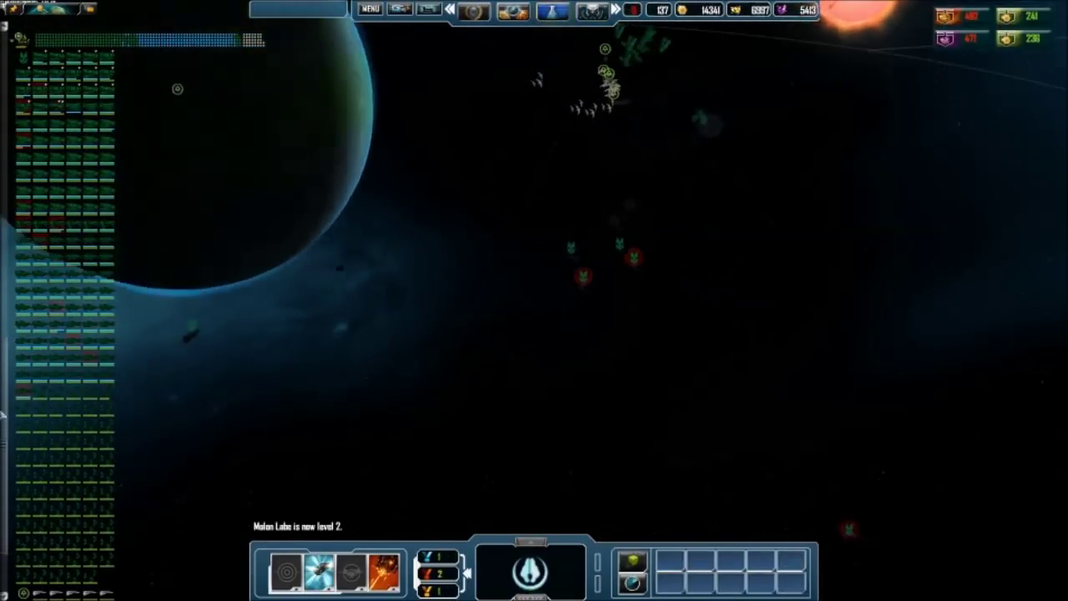
scroll(381, 347, "down", 3)
scroll(381, 347, "down", 2)
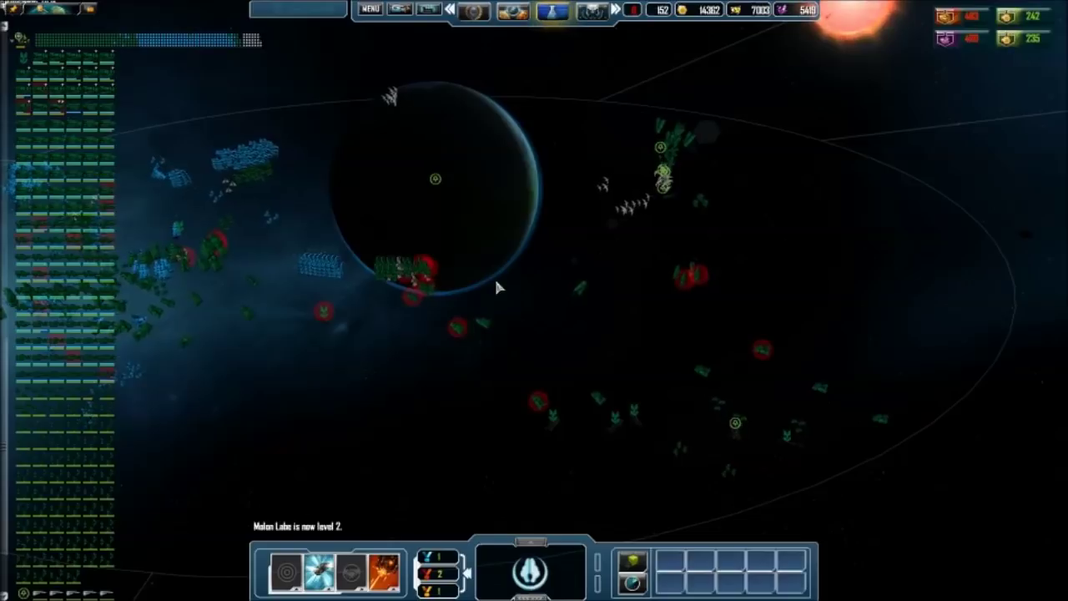
scroll(494, 276, "up", 3)
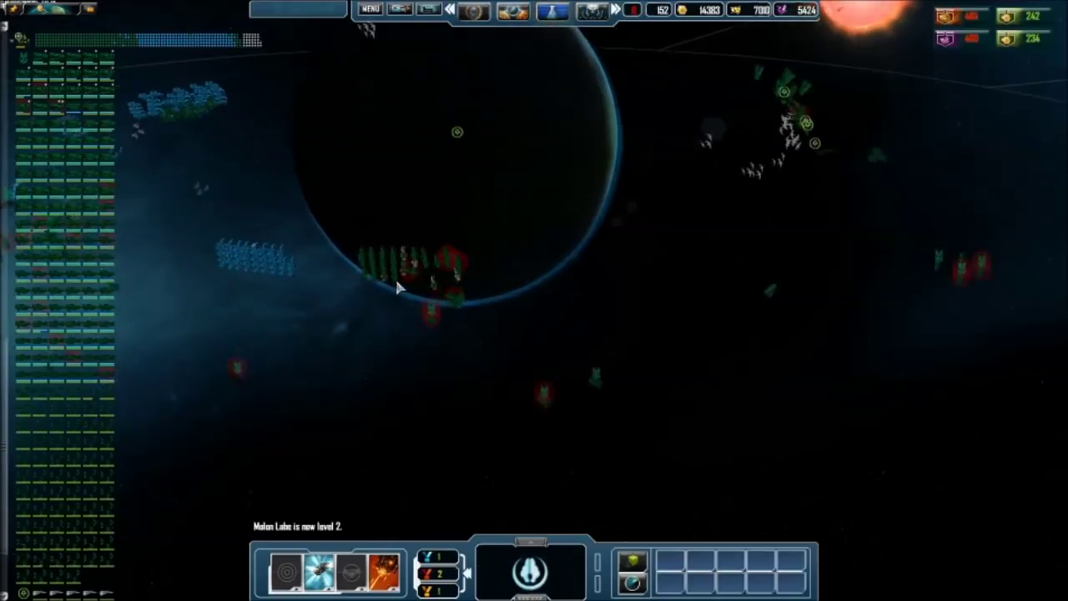
scroll(584, 267, "up", 2)
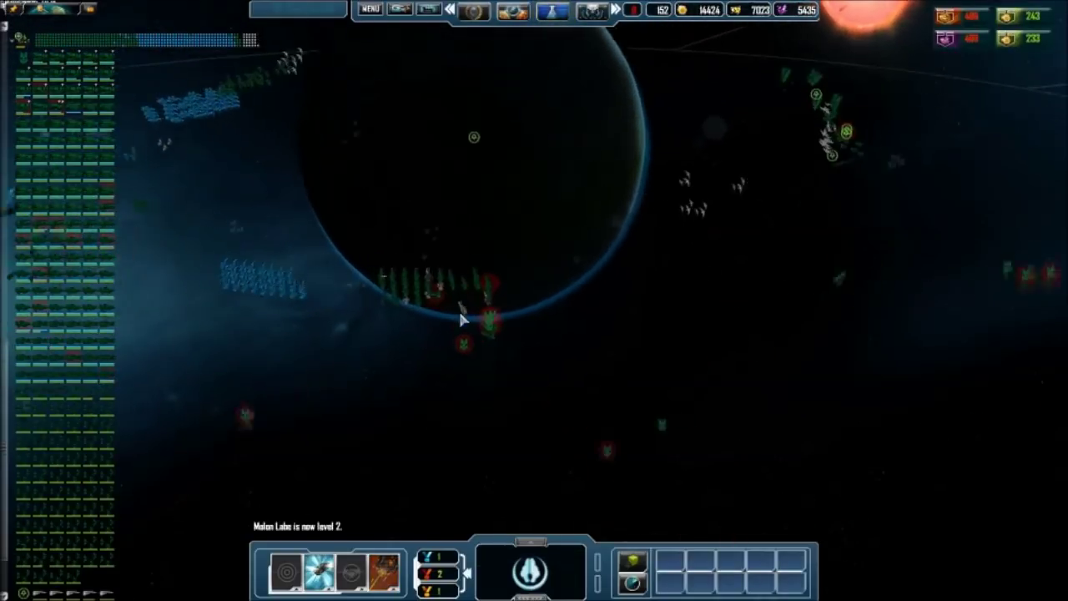
scroll(459, 300, "up", 3)
scroll(459, 300, "up", 2)
scroll(816, 194, "down", 3)
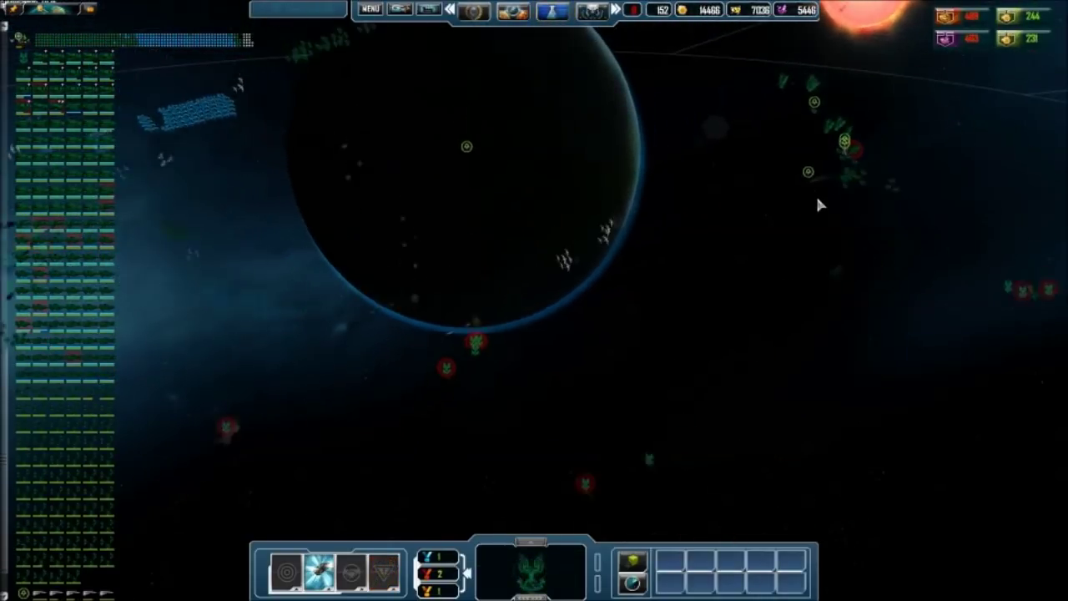
left_click(776, 183)
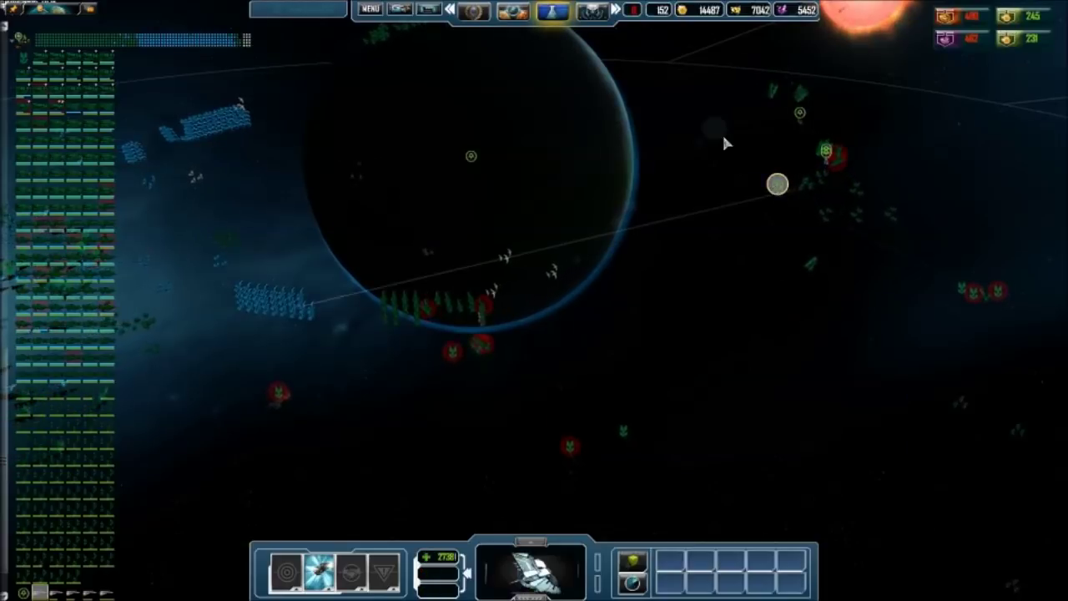
scroll(724, 143, "down", 3)
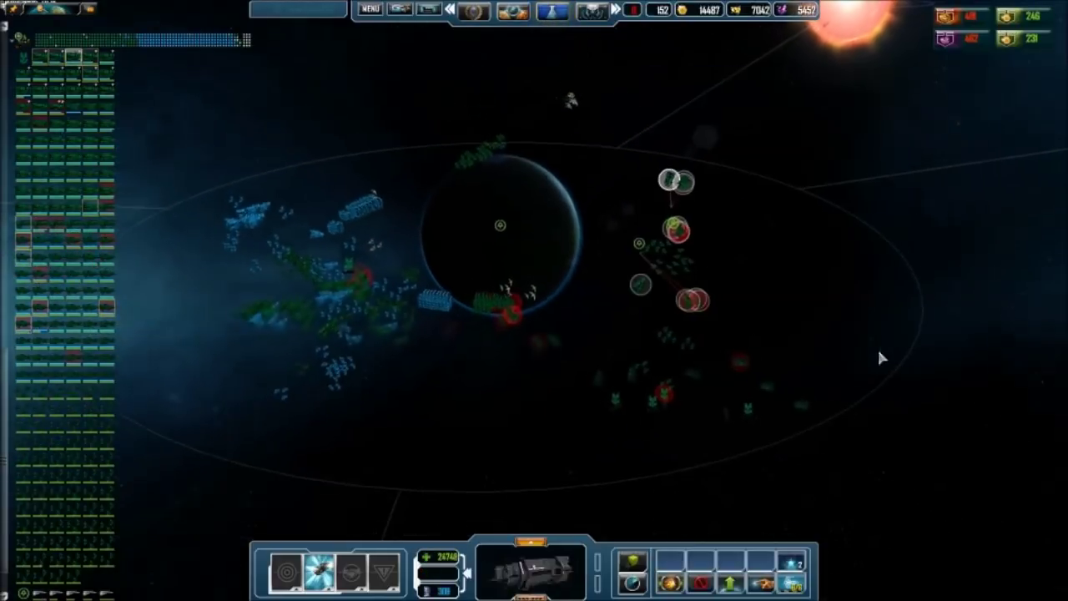
- Inspect the infected flood Guardian Cruiser taking fire near Orpheus
left_click(658, 252)
scroll(658, 252, "up", 5)
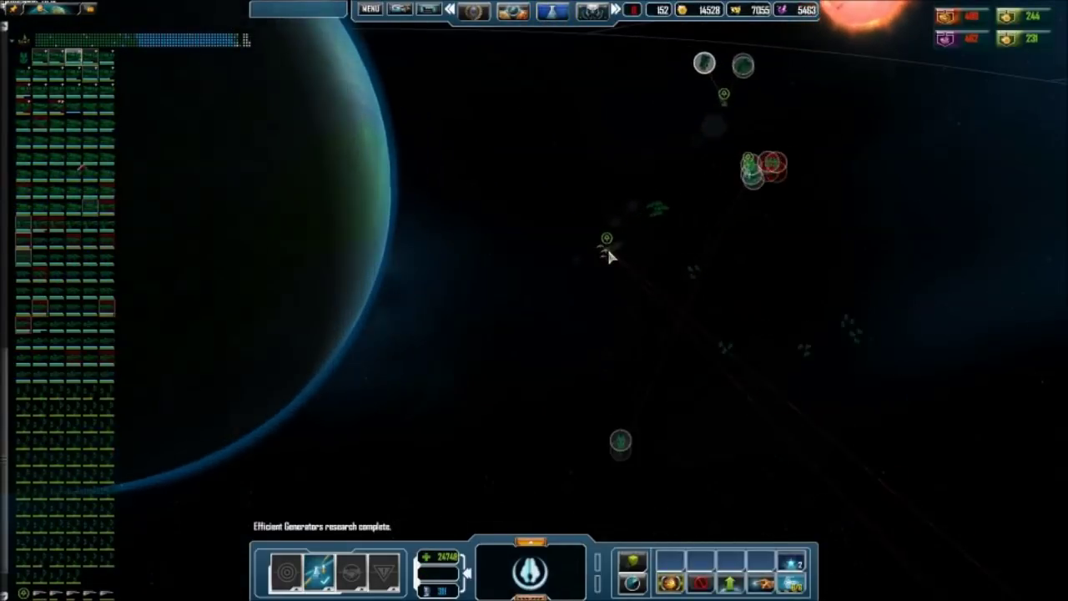
left_click(607, 242)
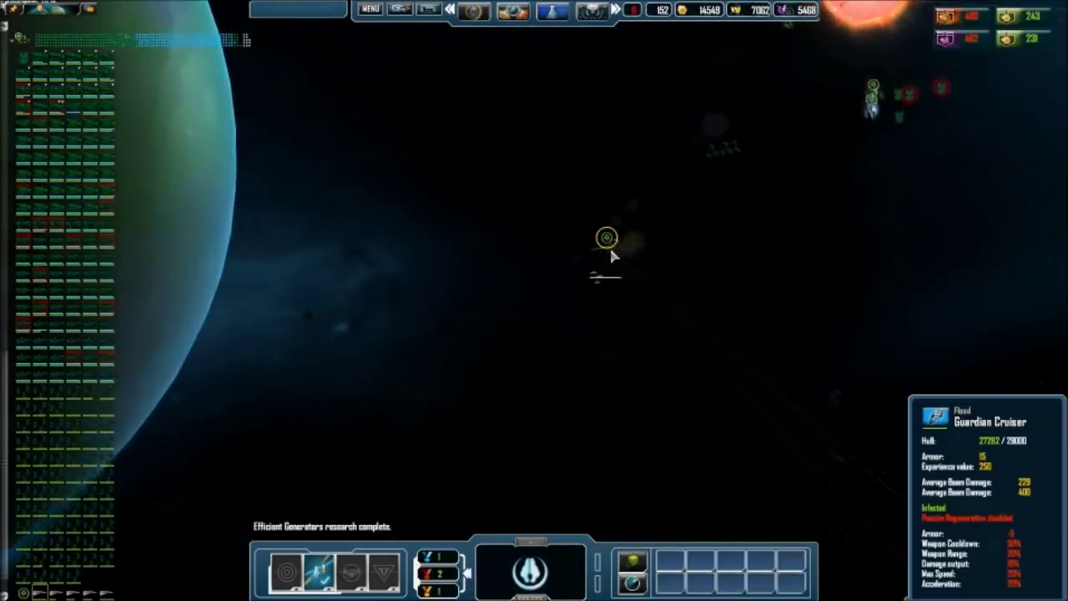
scroll(607, 251, "up", 5)
scroll(617, 300, "up", 5)
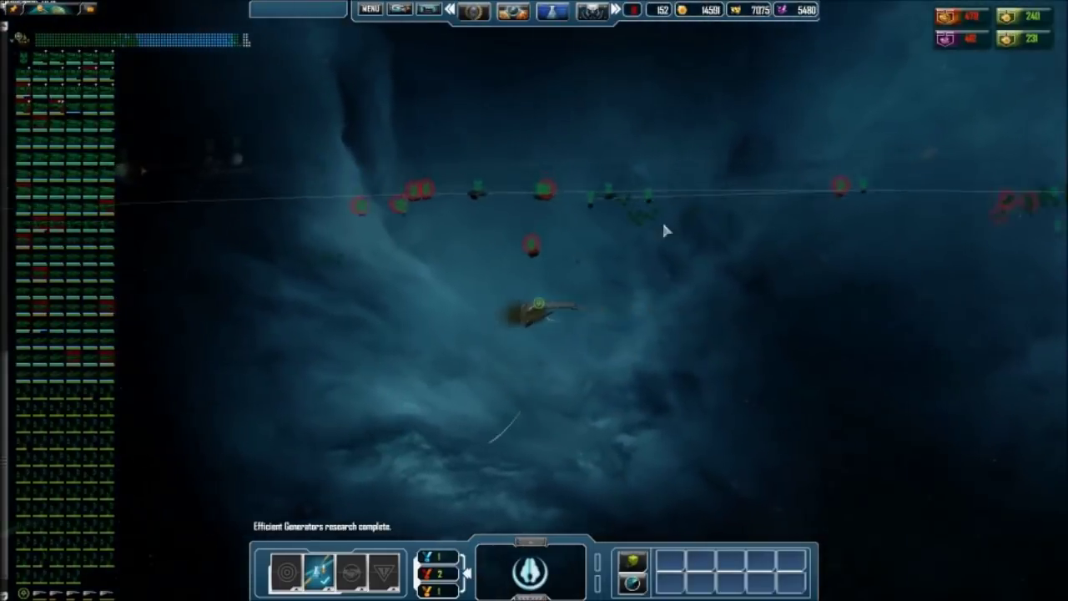
scroll(661, 219, "down", 5)
scroll(681, 236, "down", 3)
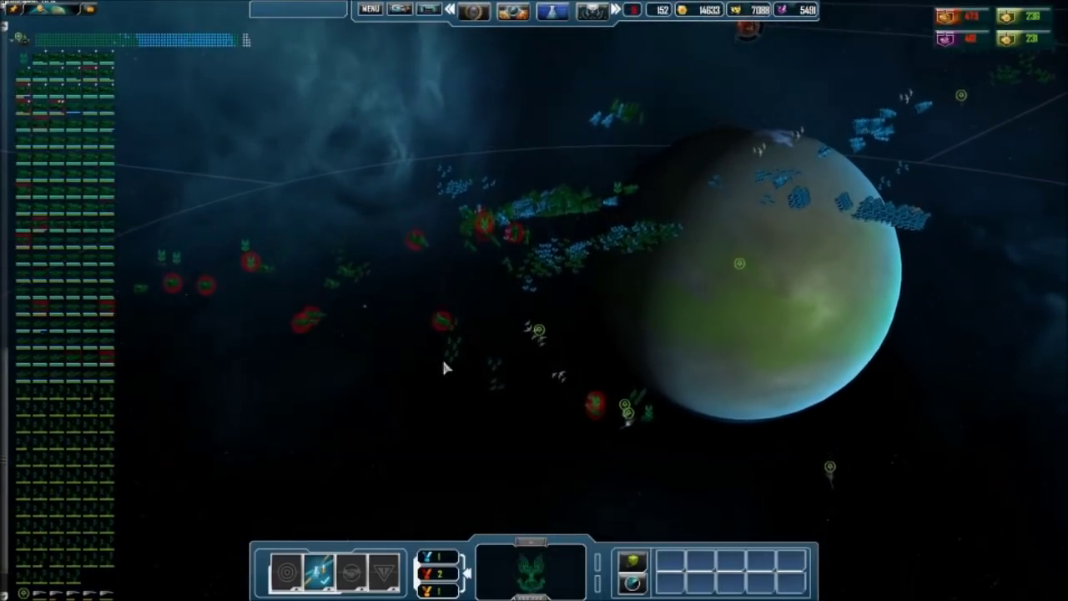
scroll(542, 327, "up", 5)
scroll(495, 286, "up", 3)
left_click(505, 289)
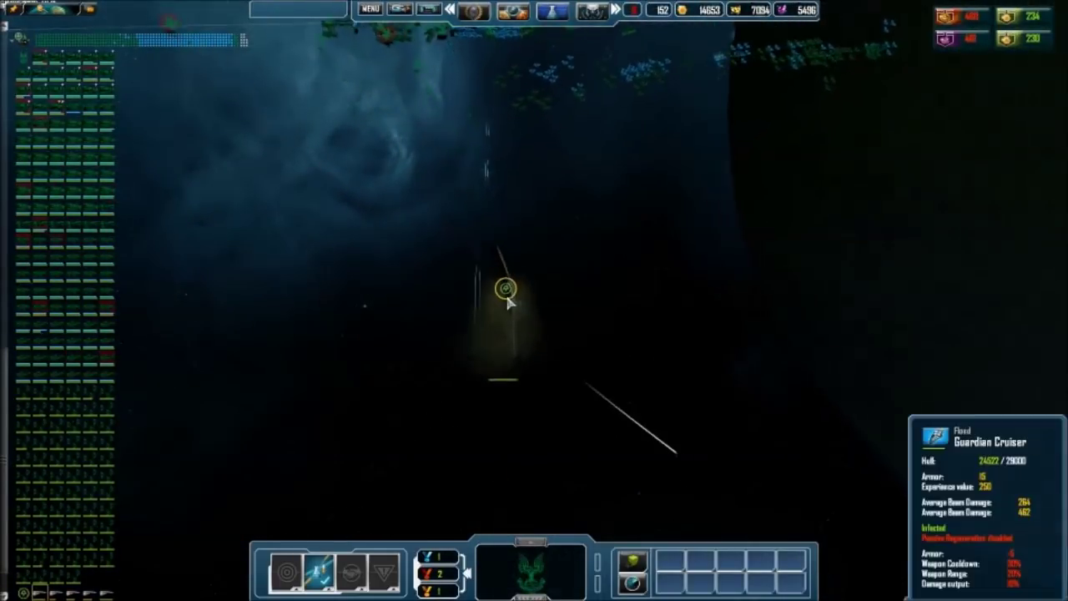
scroll(509, 302, "up", 4)
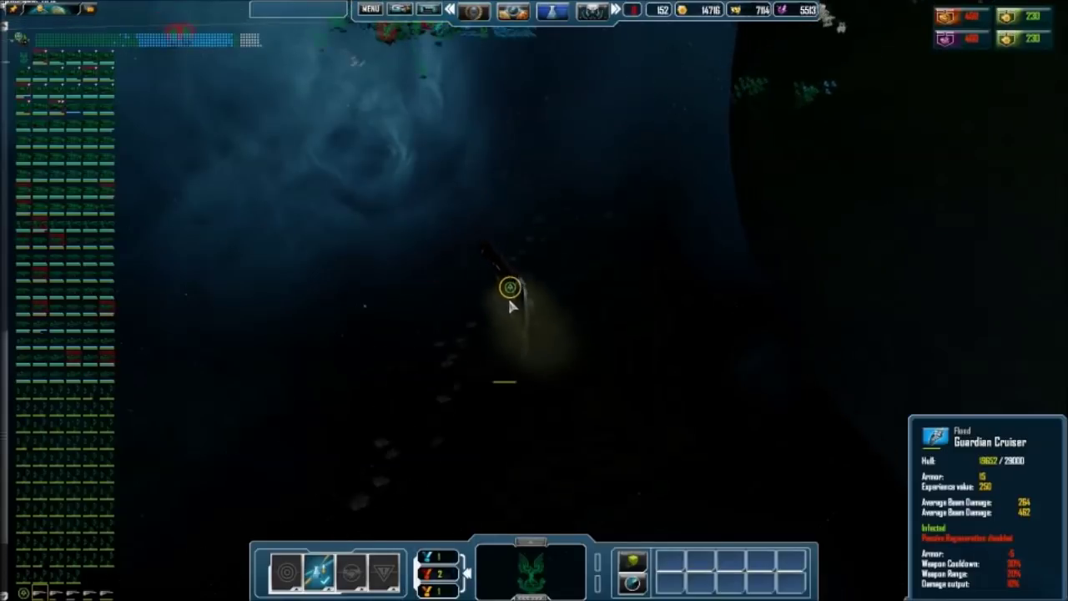
scroll(510, 307, "down", 3)
scroll(511, 300, "down", 4)
scroll(518, 300, "down", 3)
scroll(518, 296, "up", 4)
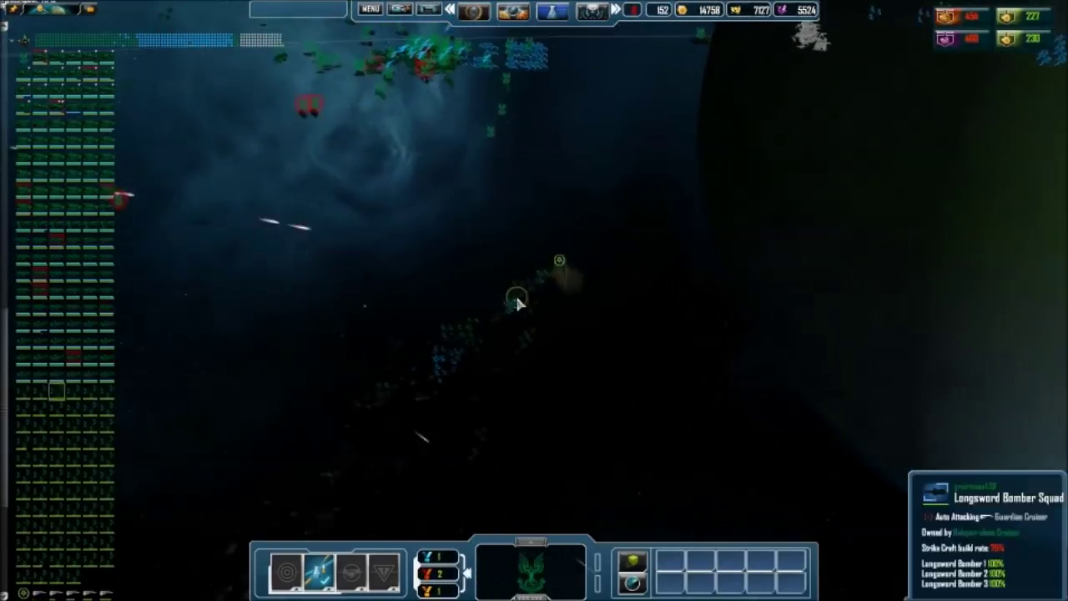
scroll(668, 201, "up", 4)
left_click(613, 200)
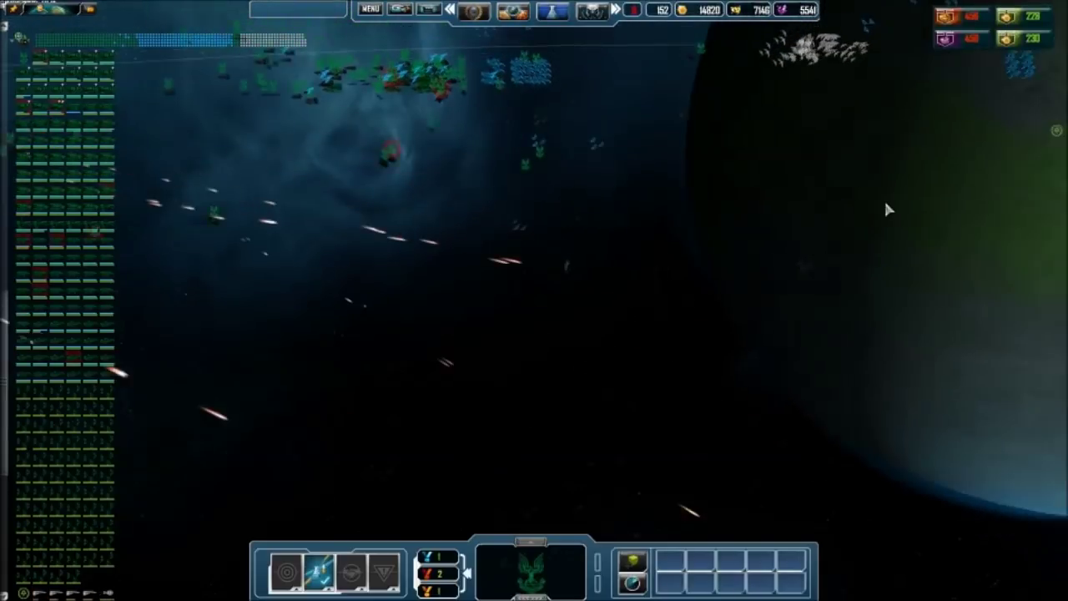
scroll(834, 208, "down", 4)
scroll(734, 206, "down", 3)
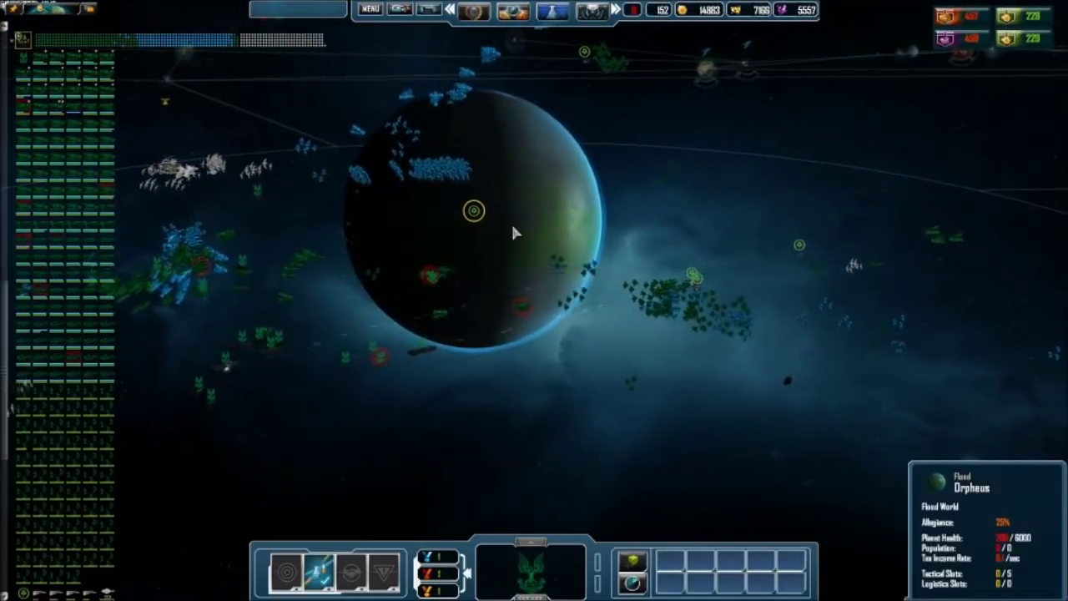
scroll(511, 222, "down", 3)
- Box-select the allied fleet clustered around Orpheus and inspect a single cruiser
left_click_drag(695, 195, 130, 411)
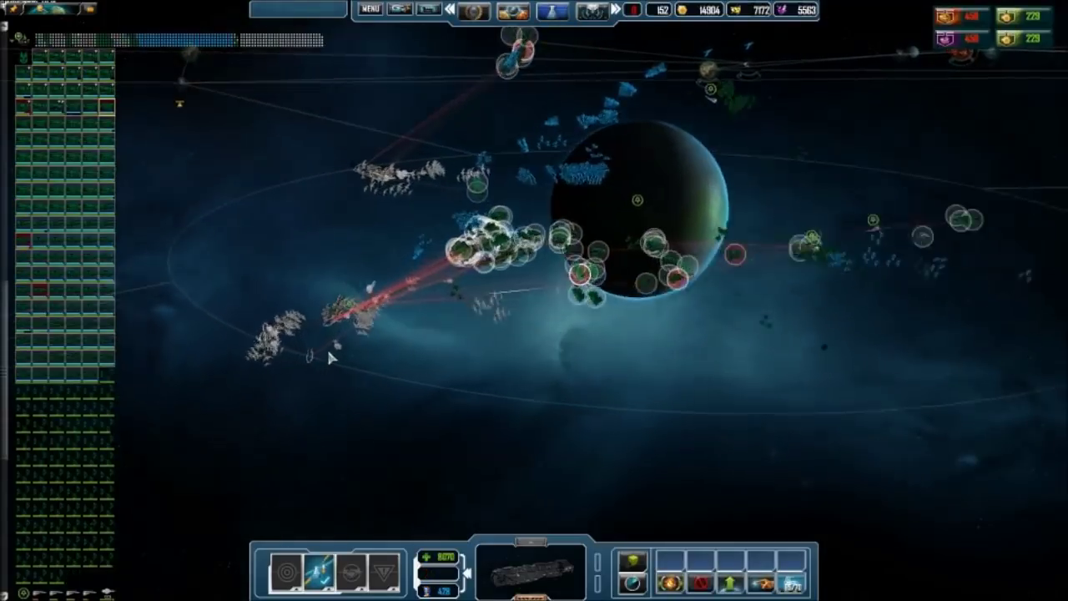
left_click(327, 357)
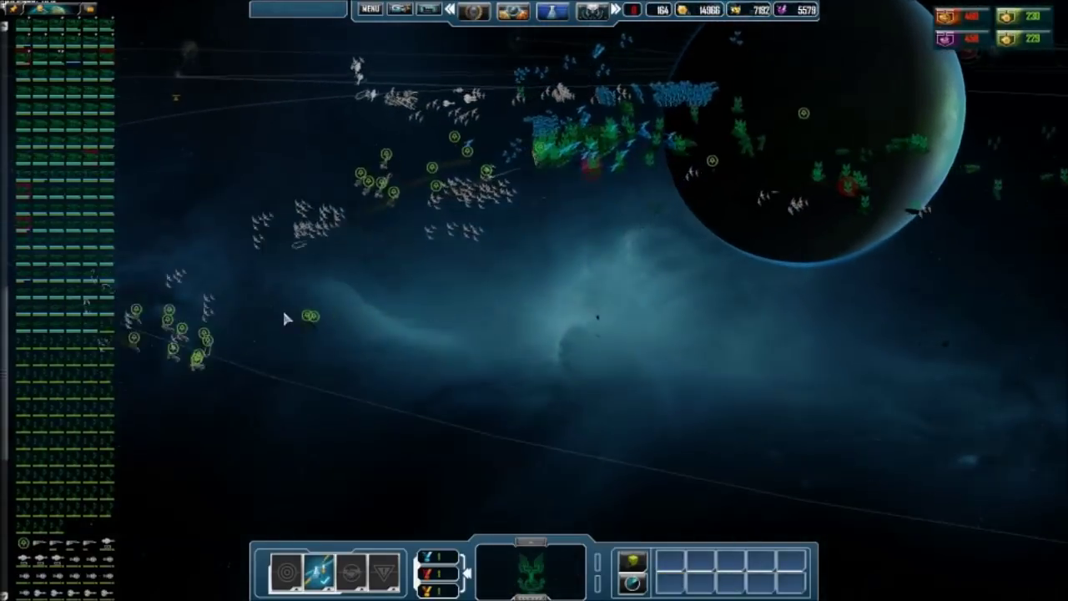
left_click_drag(284, 201, 1022, 408)
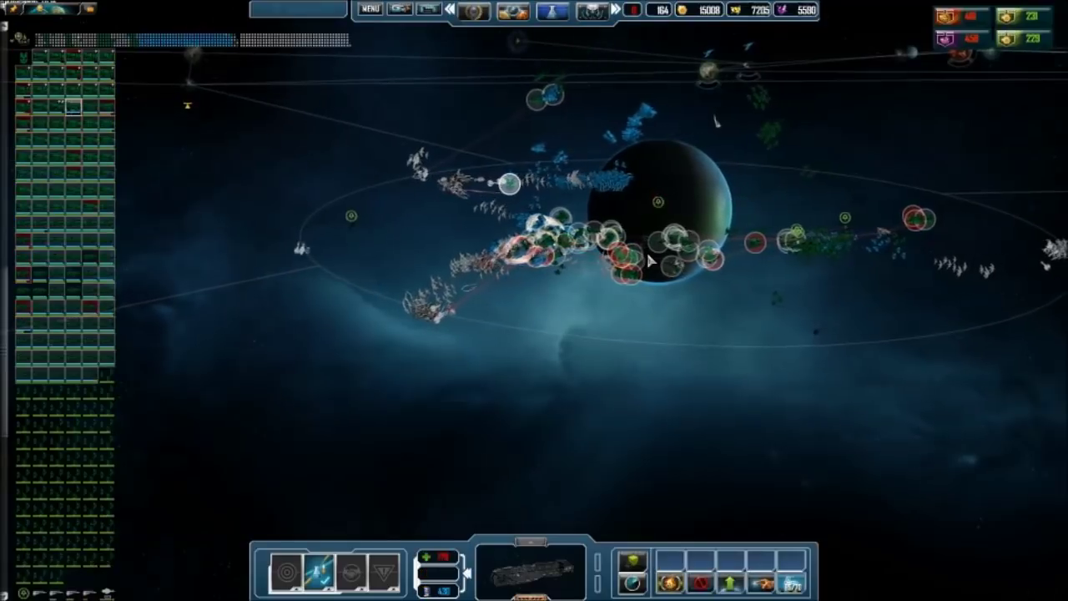
scroll(635, 217, "up", 4)
left_click(575, 209)
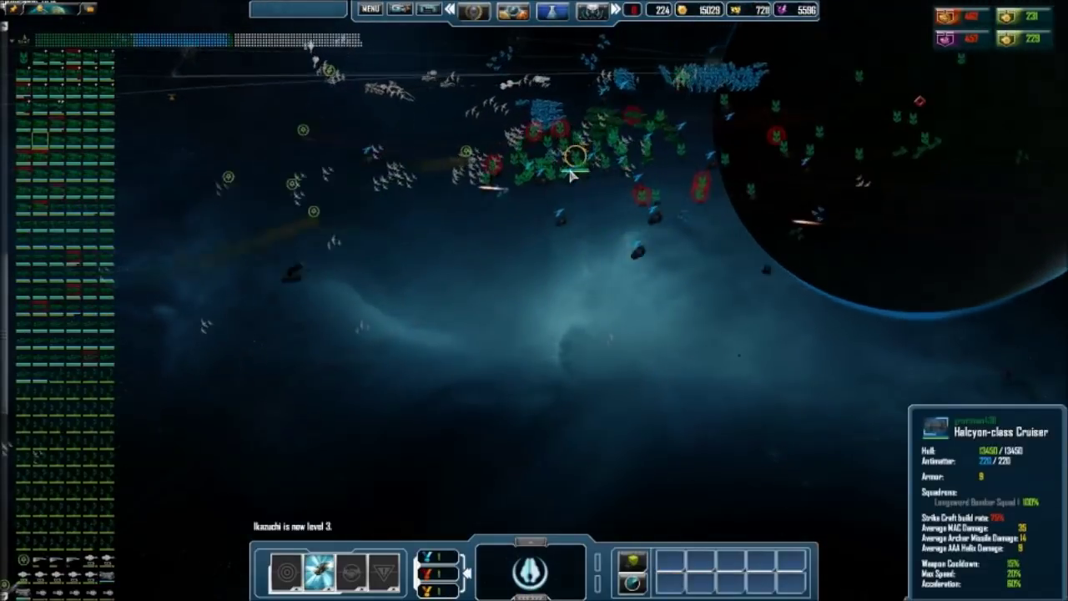
scroll(534, 185, "up", 5)
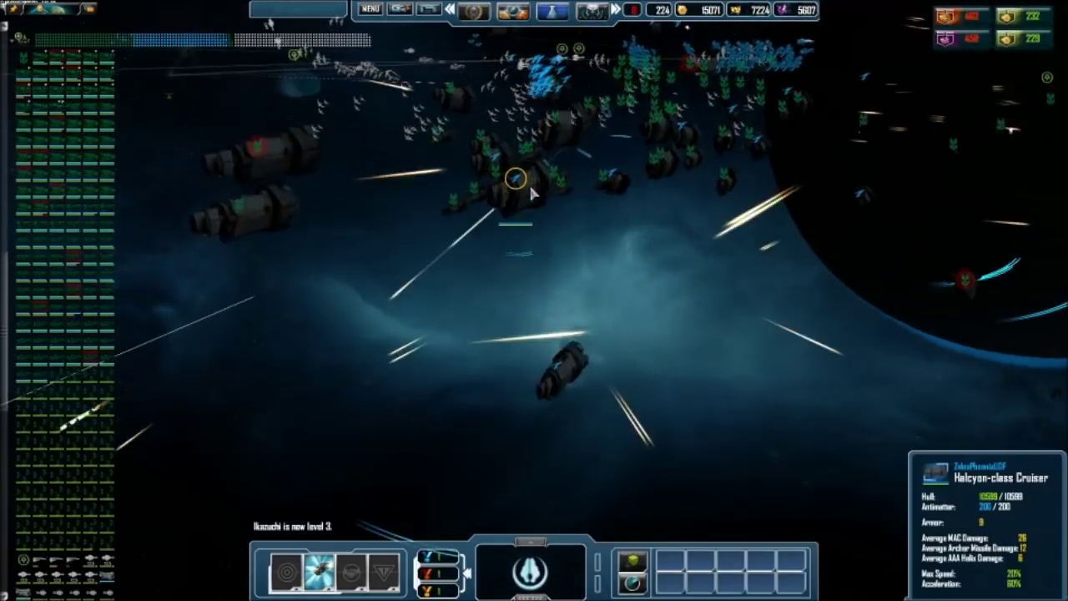
scroll(529, 182, "up", 5)
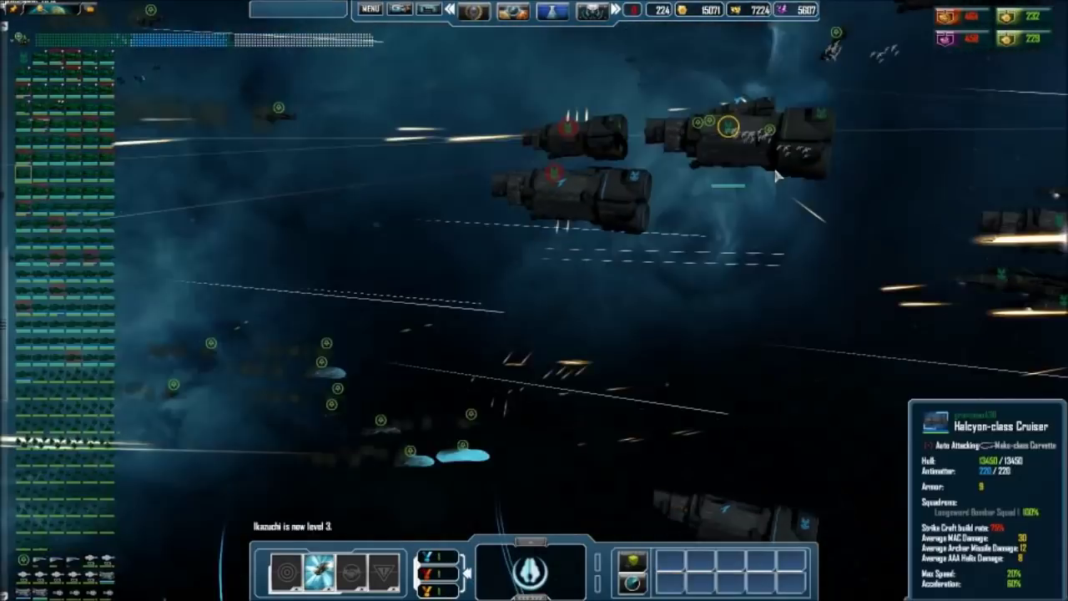
scroll(584, 209, "up", 3)
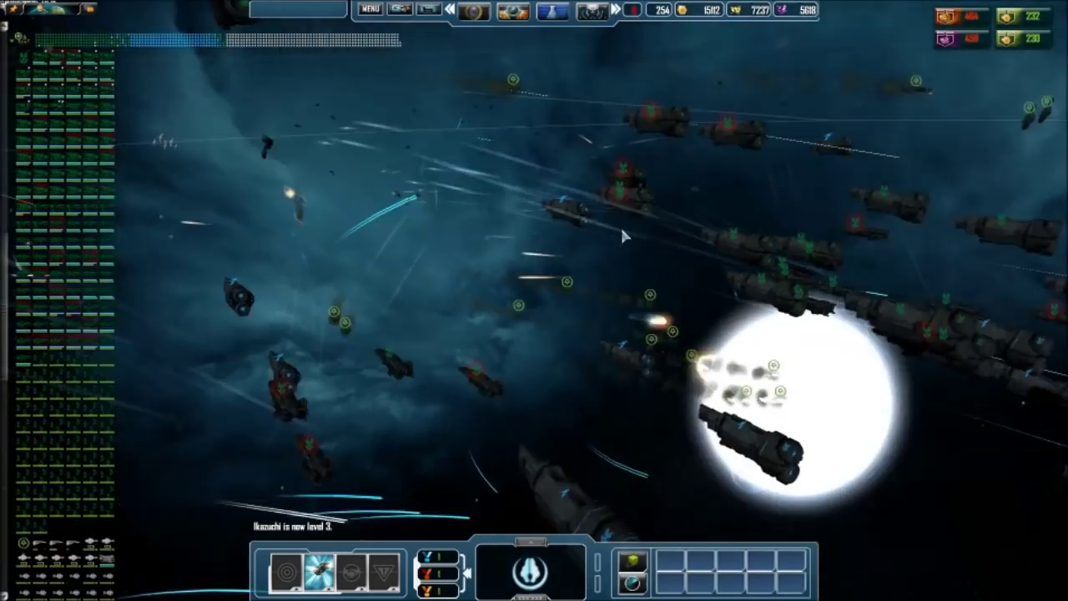
scroll(620, 235, "down", 5)
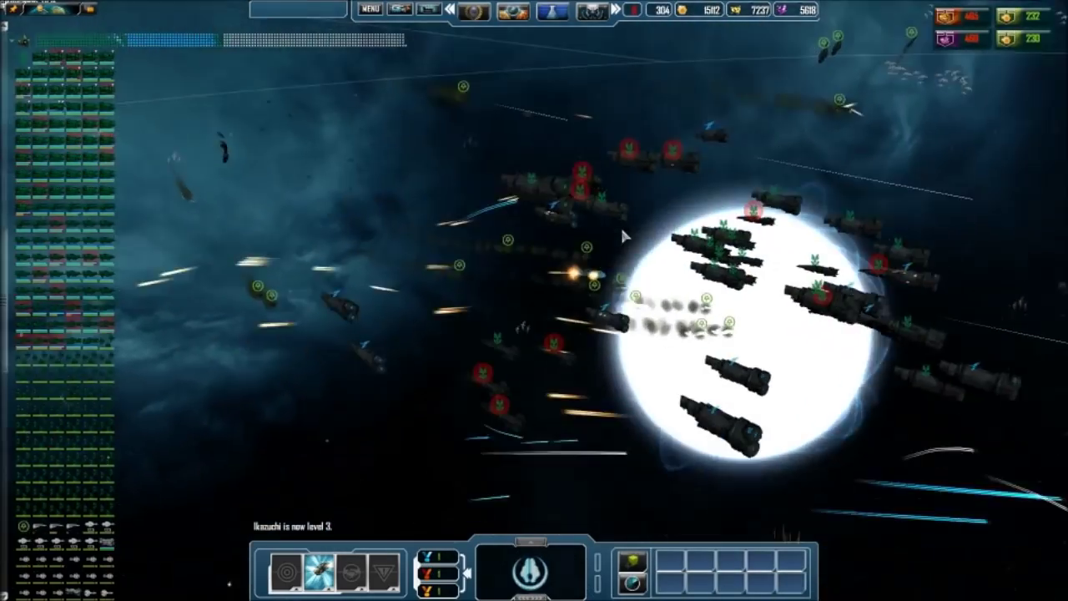
scroll(634, 208, "down", 3)
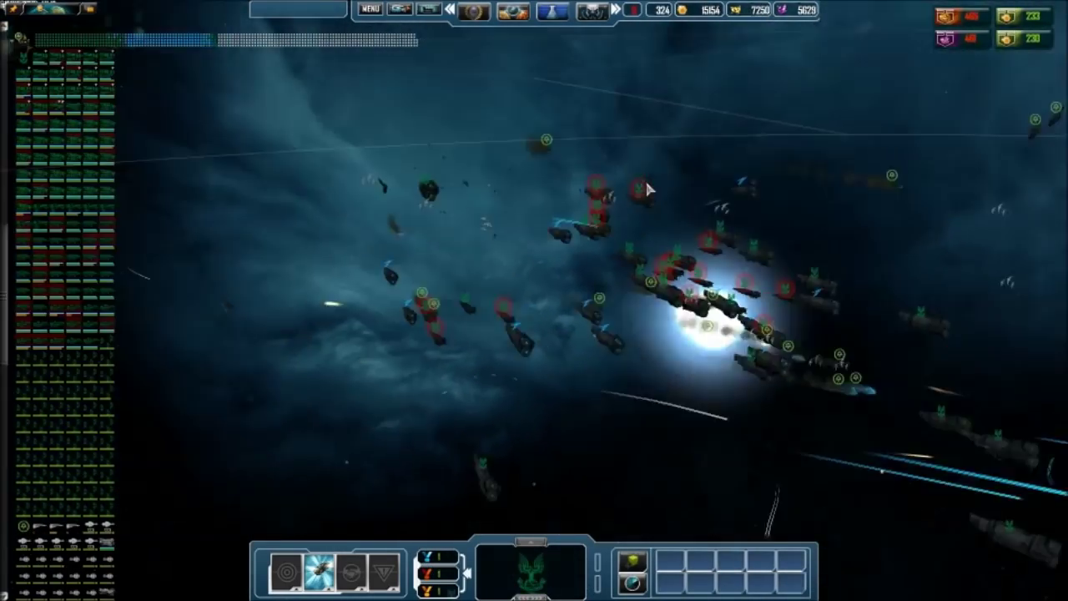
scroll(645, 183, "down", 4)
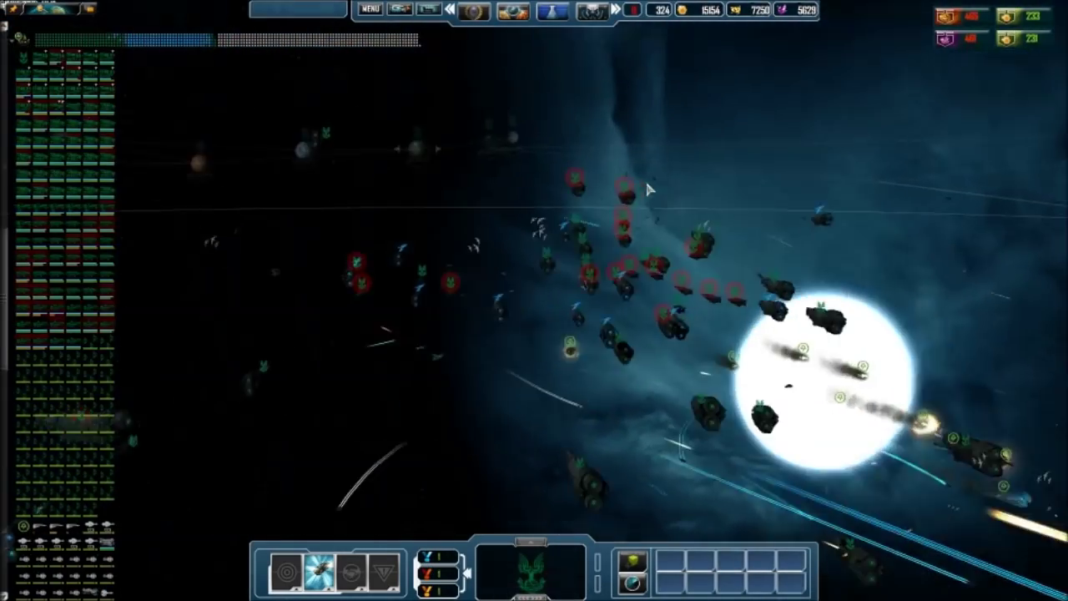
scroll(584, 234, "down", 4)
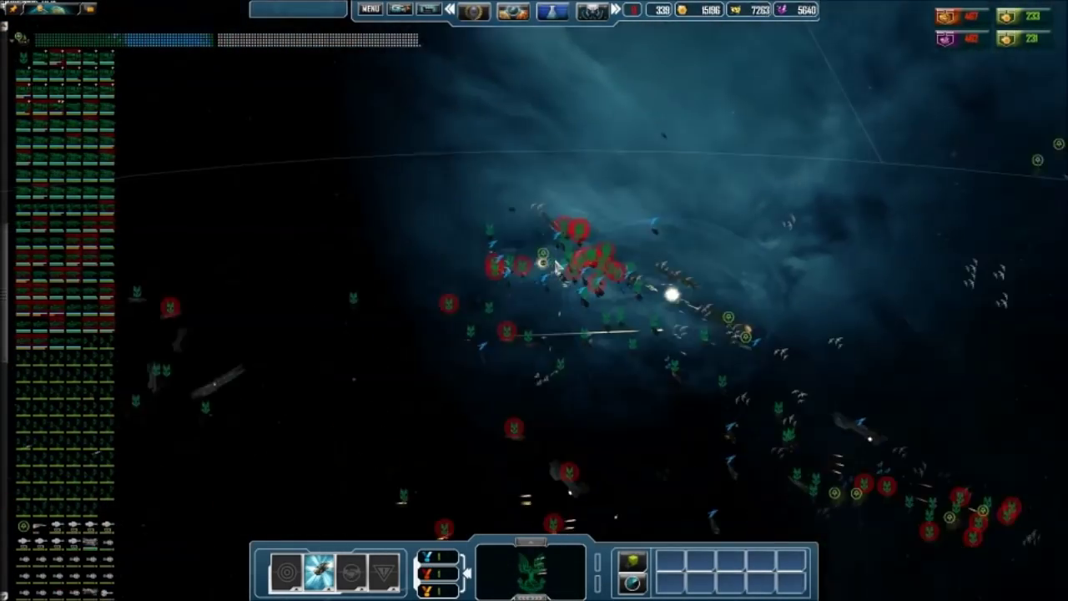
scroll(557, 265, "down", 4)
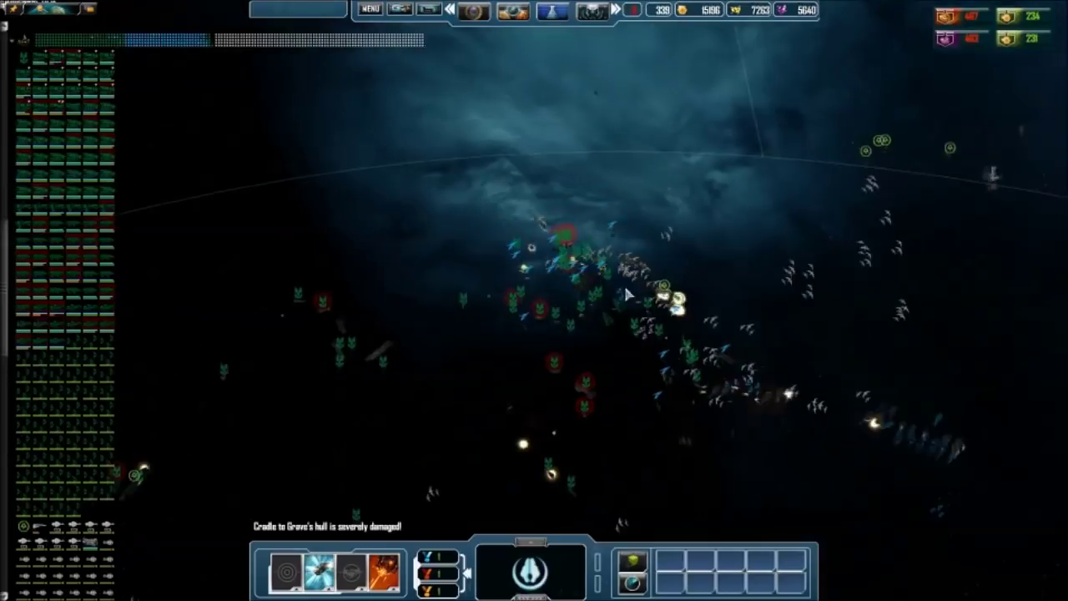
scroll(550, 250, "down", 4)
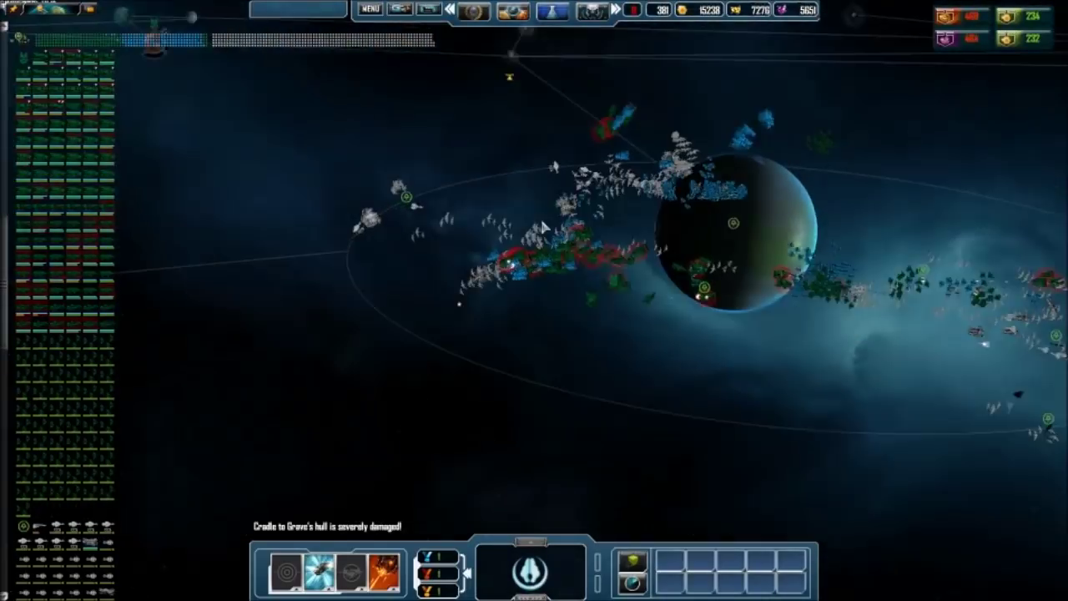
left_click_drag(501, 155, 855, 357)
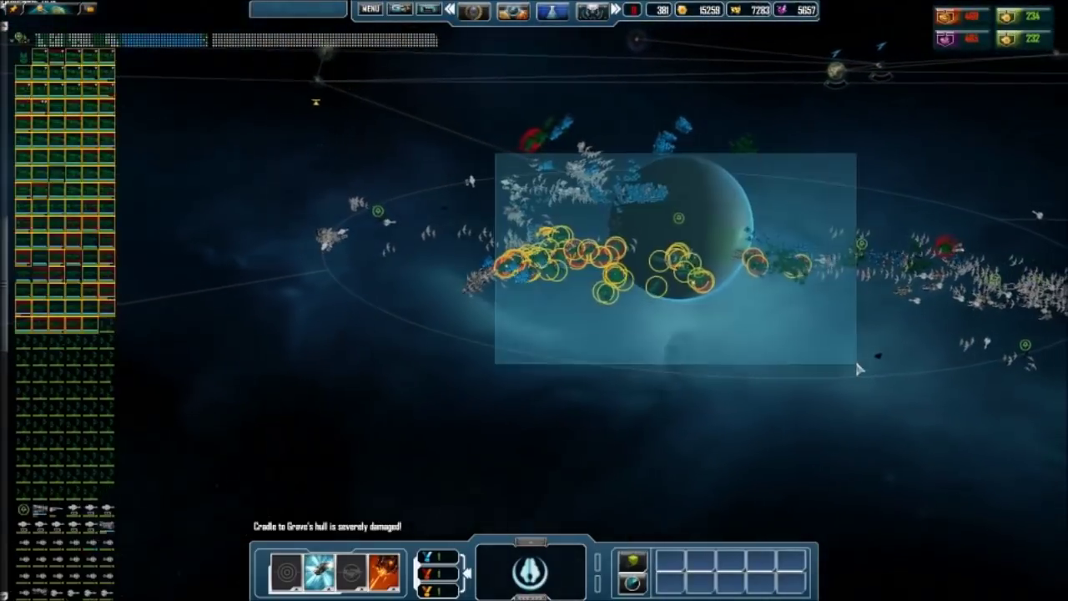
left_click_drag(307, 111, 1007, 417)
scroll(527, 271, "up", 4)
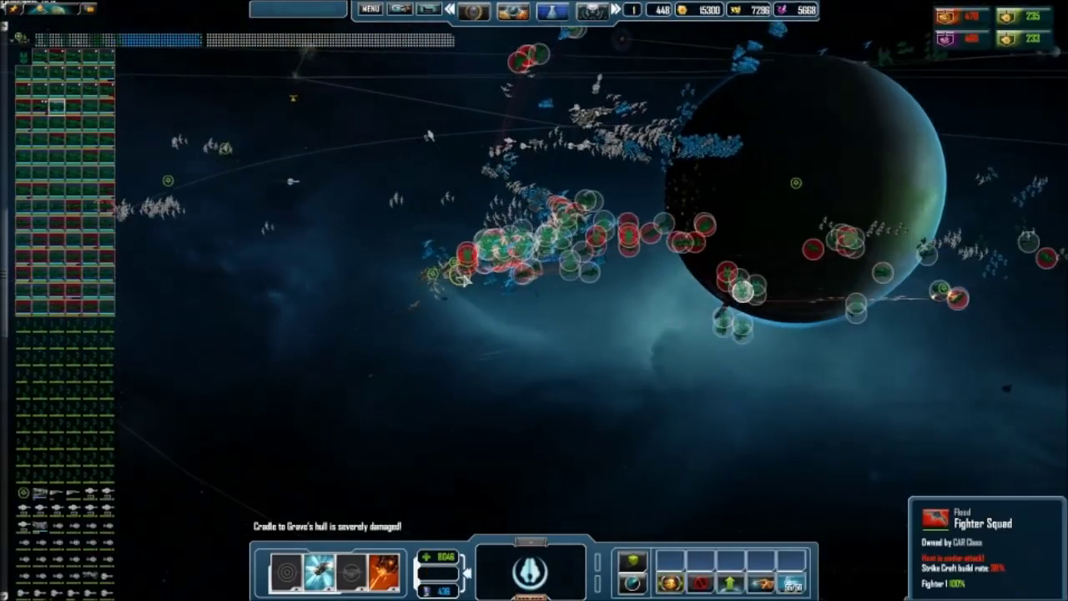
scroll(500, 275, "up", 4)
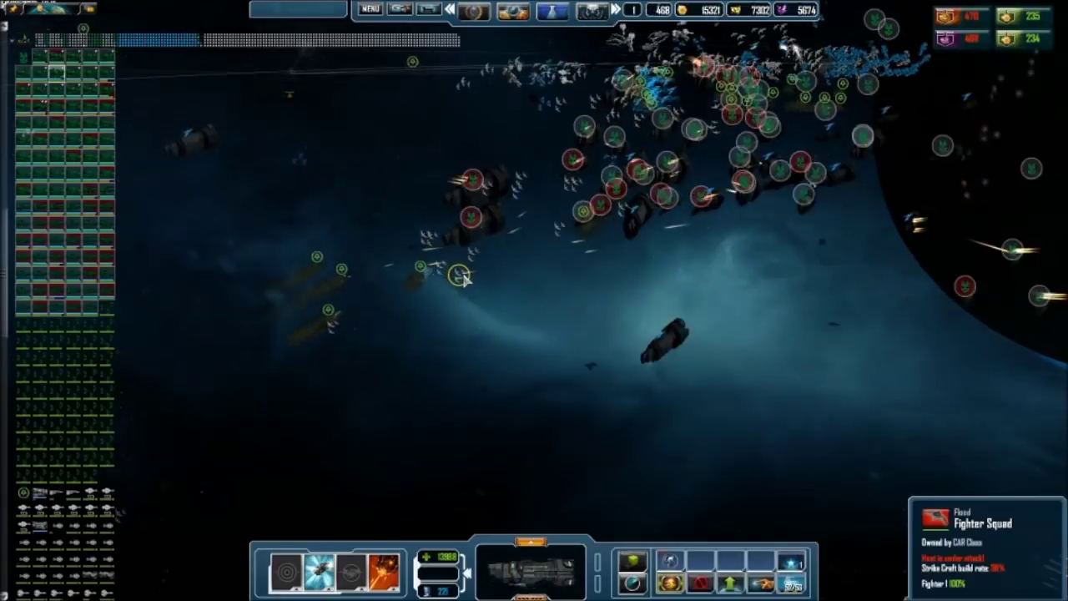
scroll(463, 277, "up", 5)
scroll(484, 300, "down", 5)
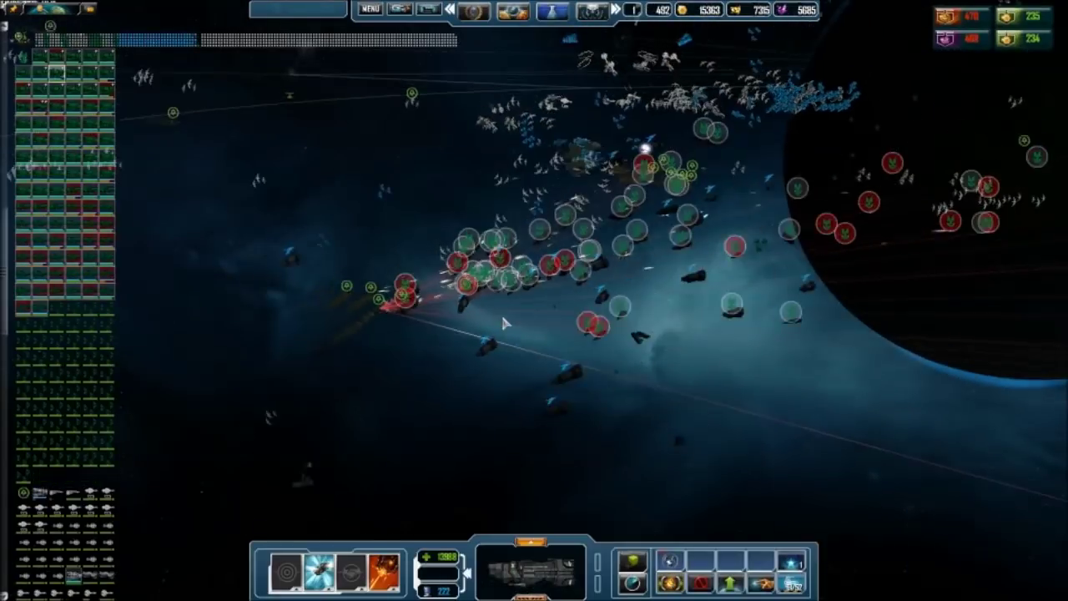
scroll(500, 312, "down", 4)
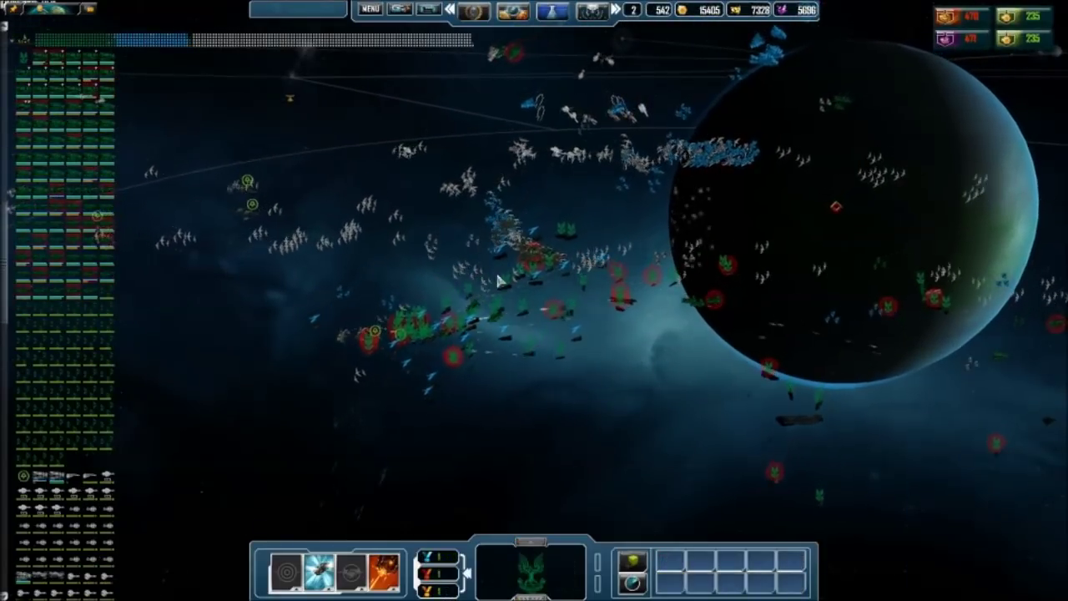
scroll(505, 322, "up", 4)
scroll(507, 282, "up", 3)
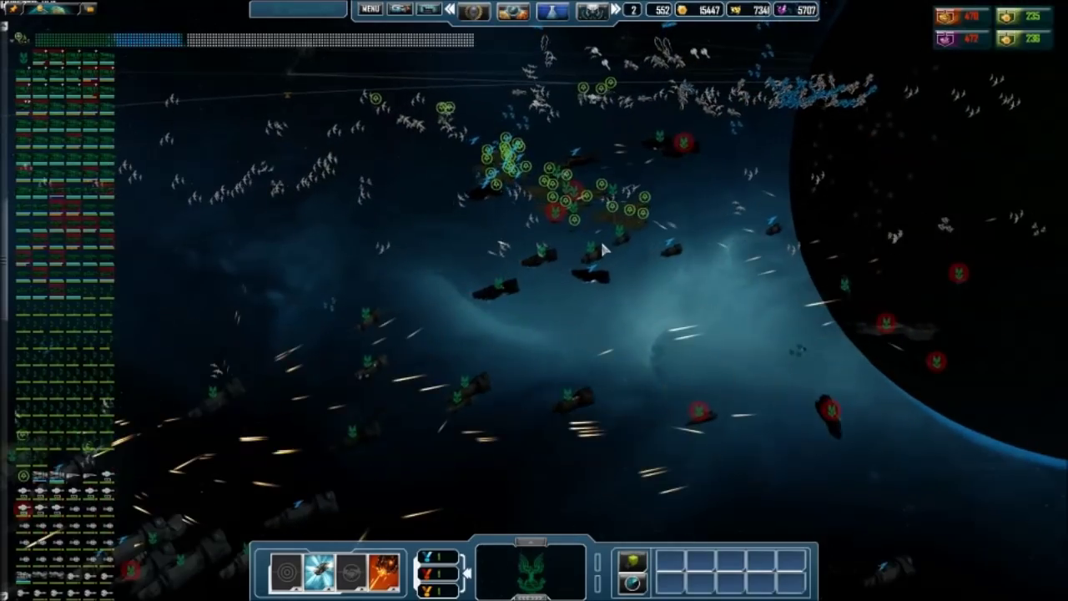
scroll(605, 217, "up", 4)
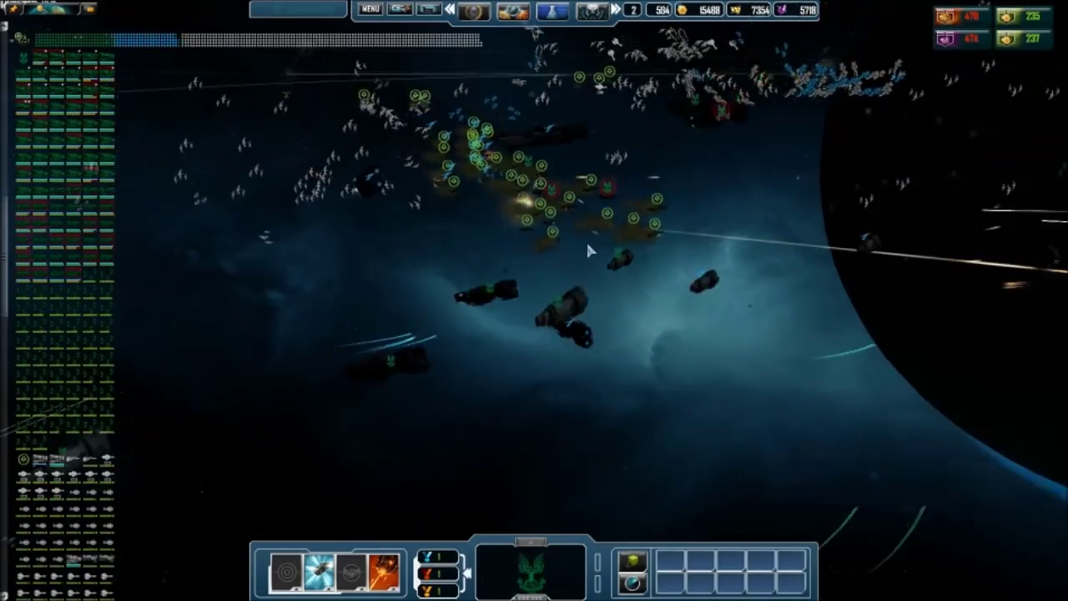
scroll(612, 215, "down", 3)
scroll(584, 217, "down", 3)
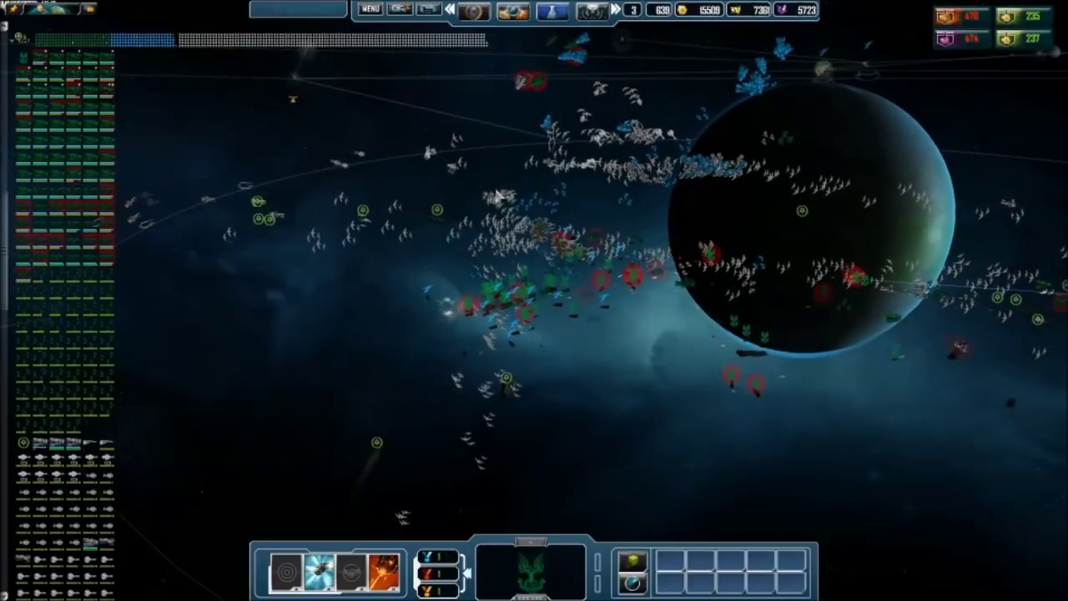
- Manage the fleet's strike craft squadrons, attack a Flood ship, then select a larger group
left_click_drag(405, 192, 667, 424)
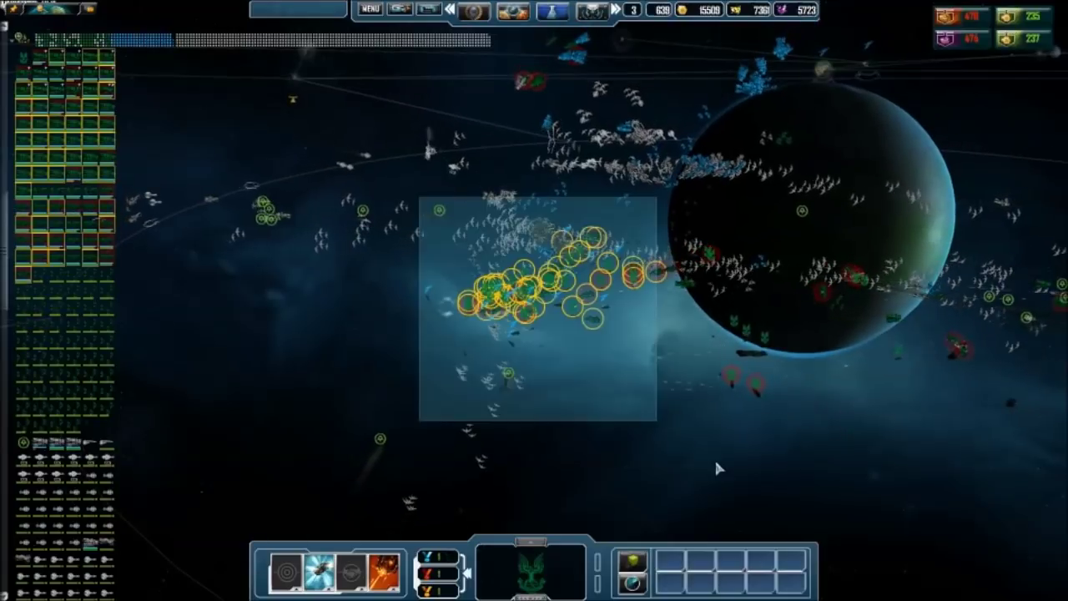
scroll(596, 314, "up", 2)
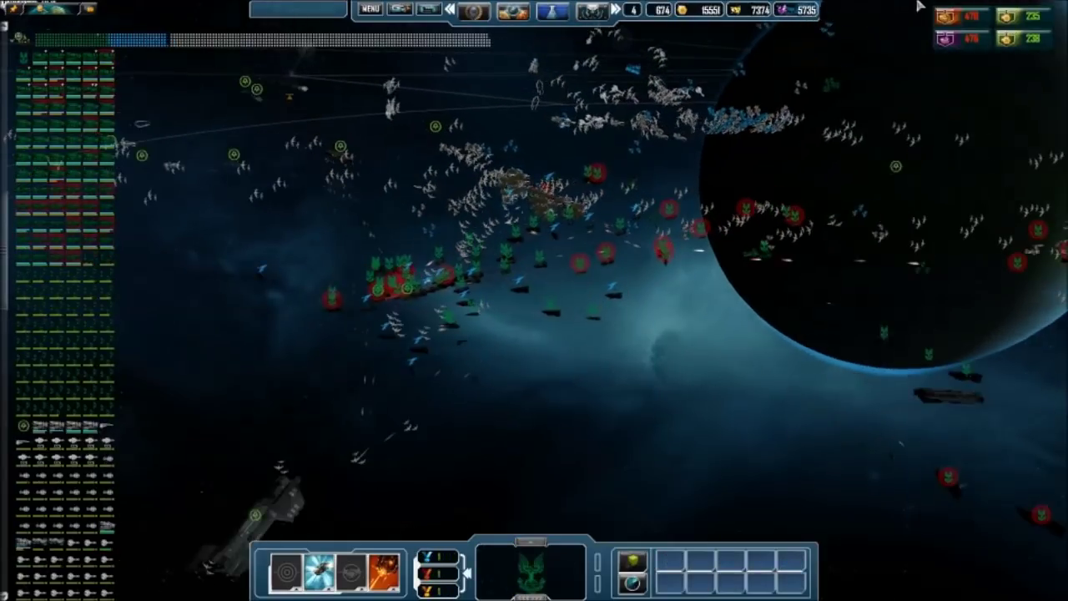
scroll(595, 313, "down", 3)
left_click_drag(512, 95, 846, 359)
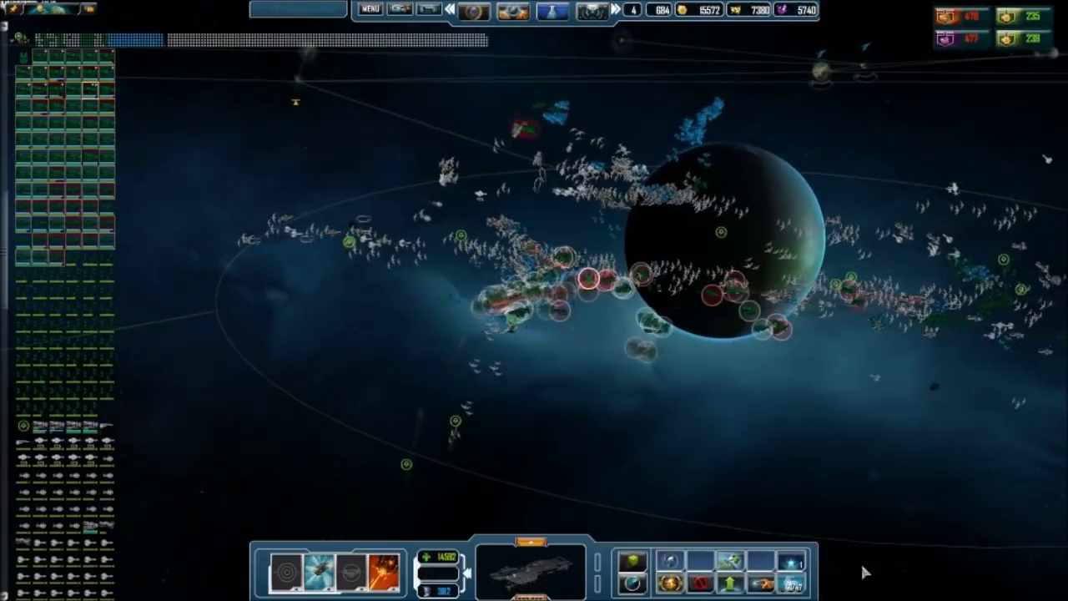
left_click(792, 561)
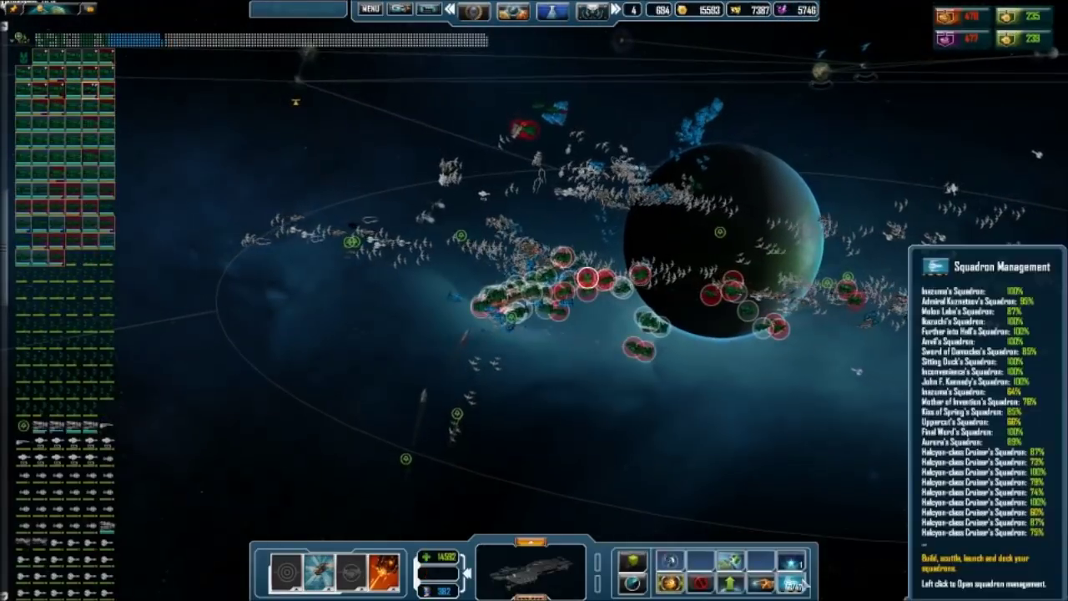
left_click(652, 383)
scroll(558, 284, "up", 2)
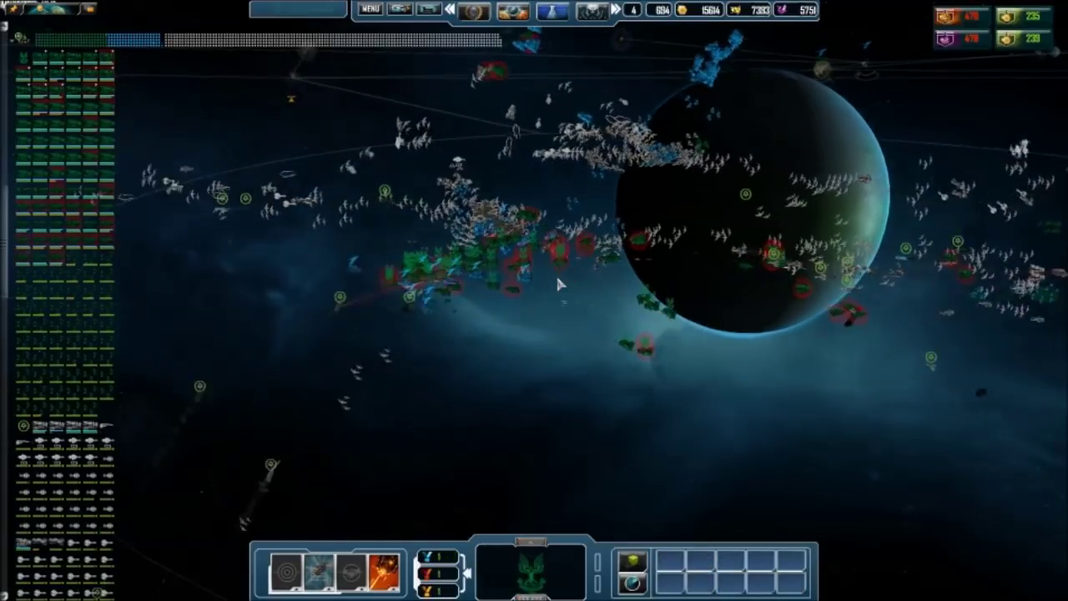
scroll(558, 284, "up", 4)
scroll(485, 215, "up", 3)
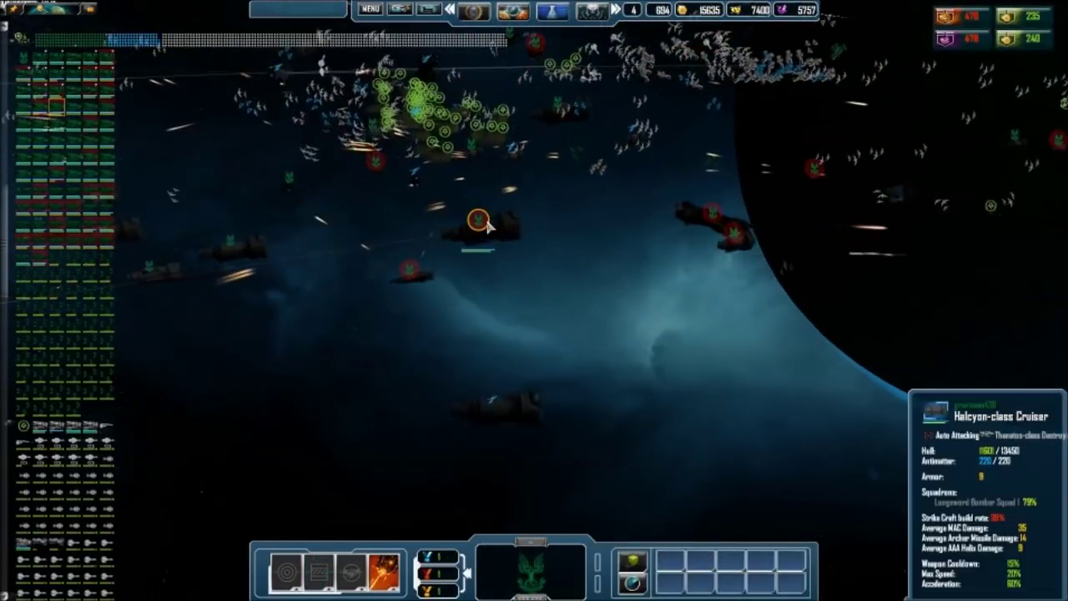
right_click(479, 220)
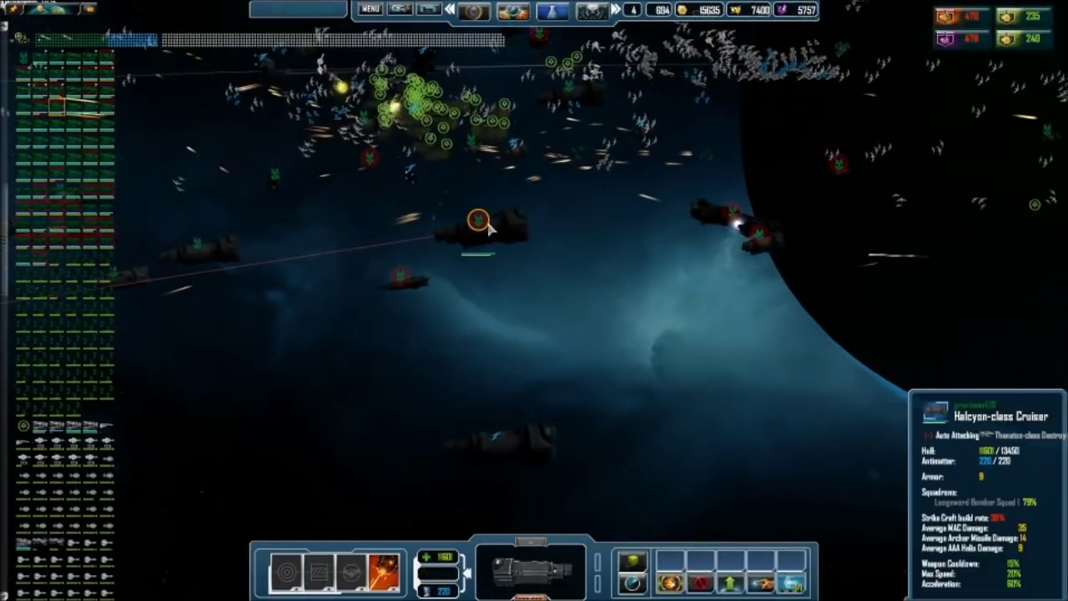
scroll(501, 200, "down", 4)
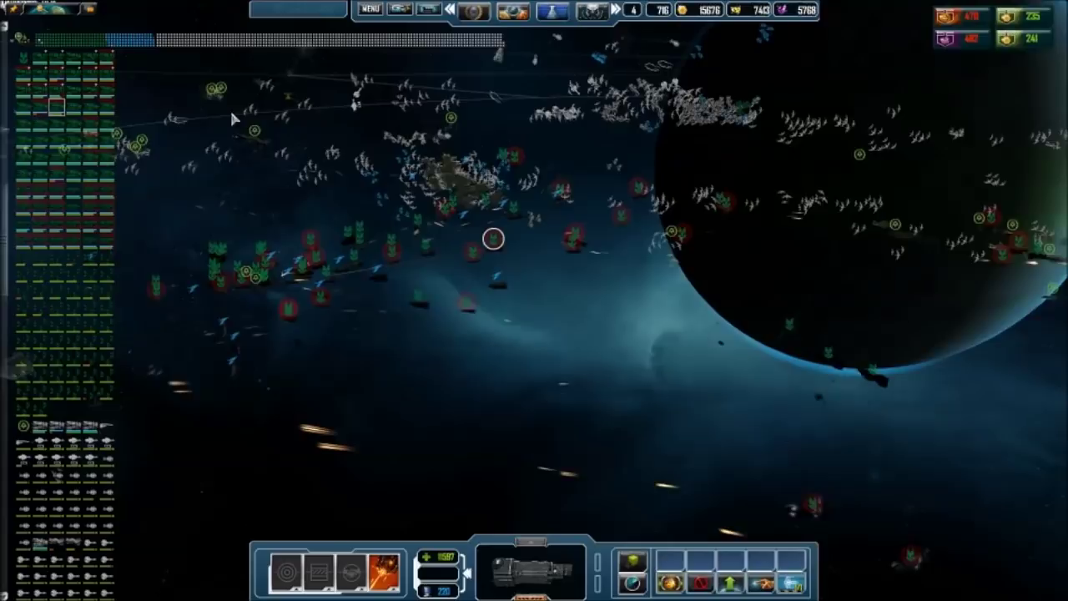
scroll(495, 216, "down", 3)
left_click_drag(194, 88, 1066, 497)
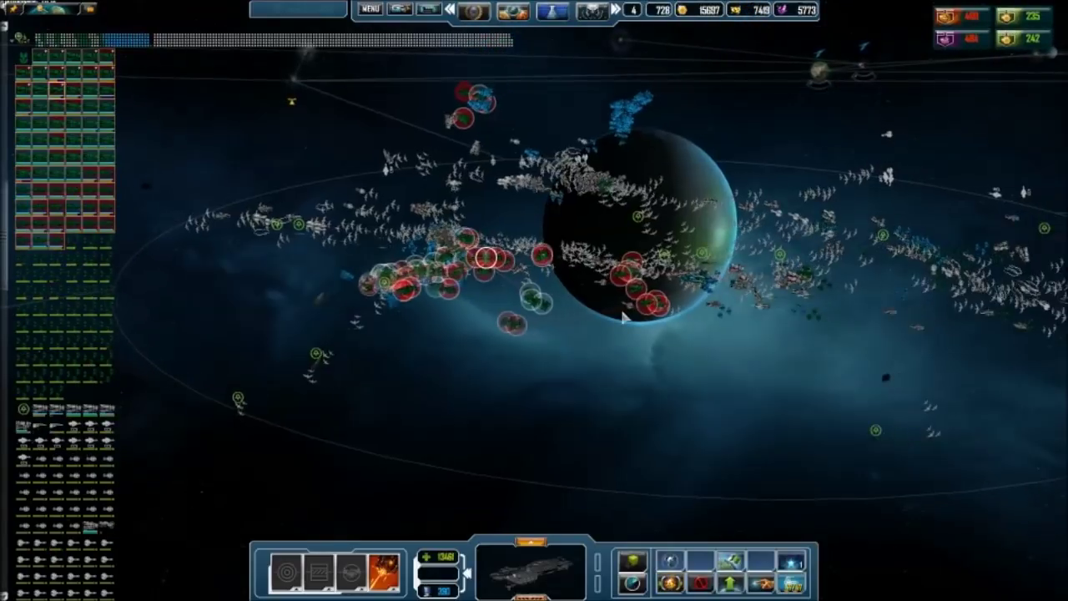
scroll(460, 267, "up", 2)
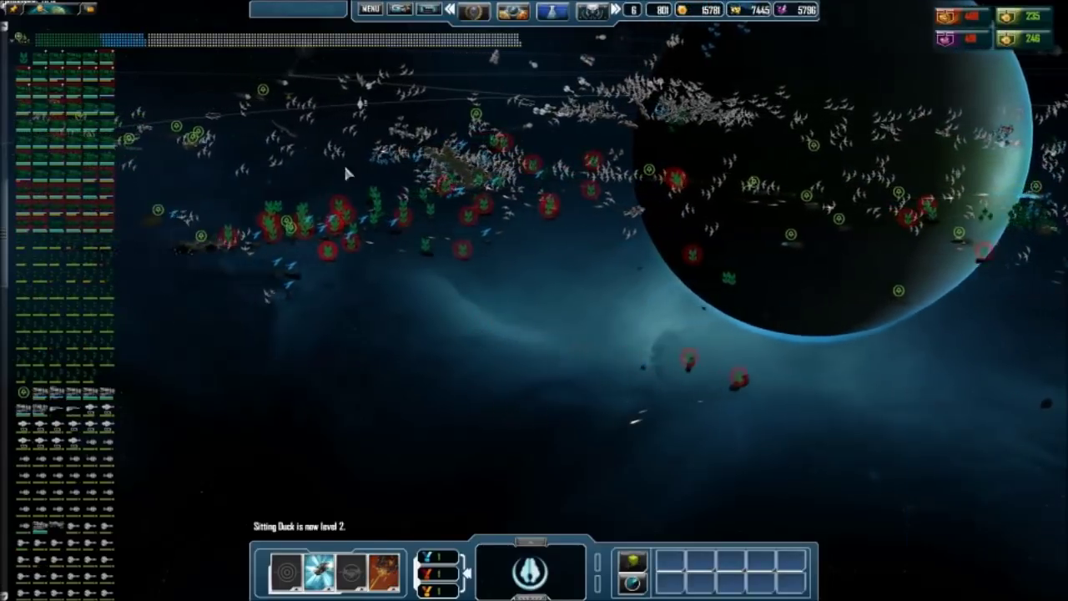
scroll(315, 243, "up", 4)
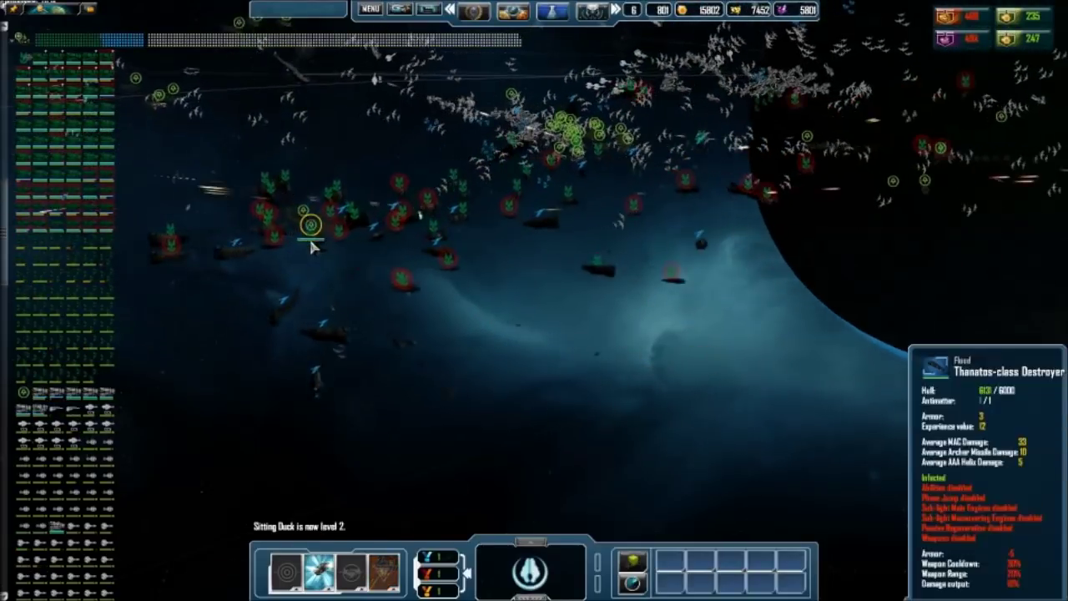
mouse_move(303, 242)
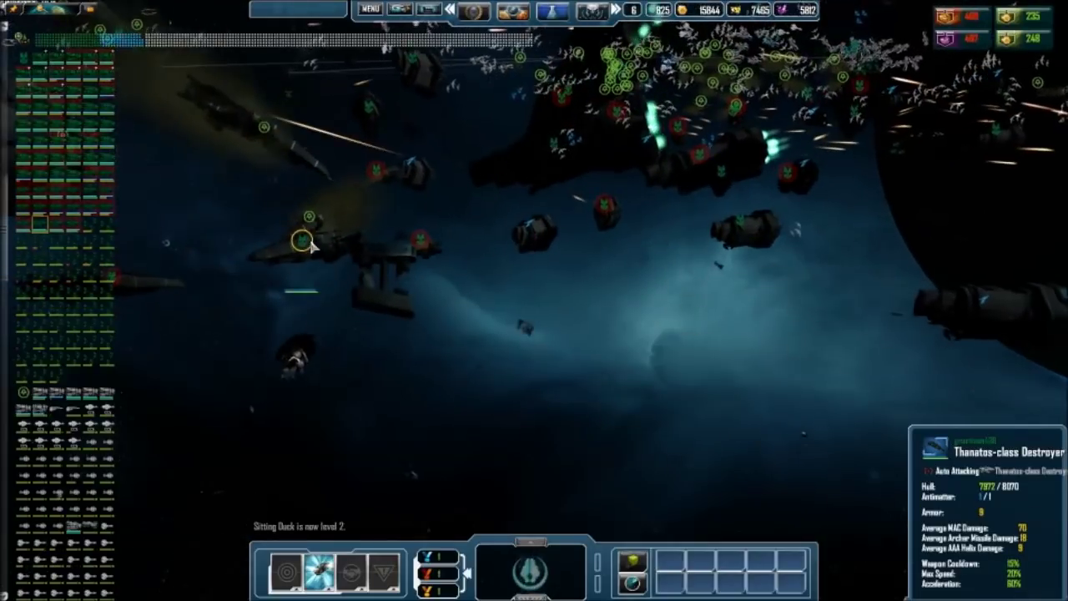
scroll(310, 242, "up", 3)
scroll(313, 246, "down", 4)
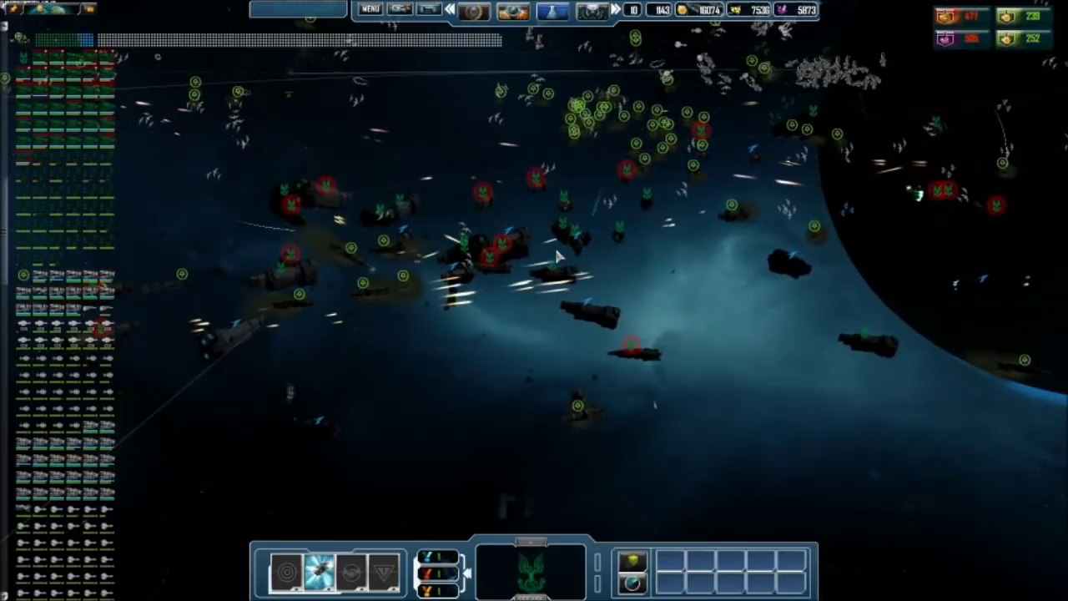
left_click(399, 279)
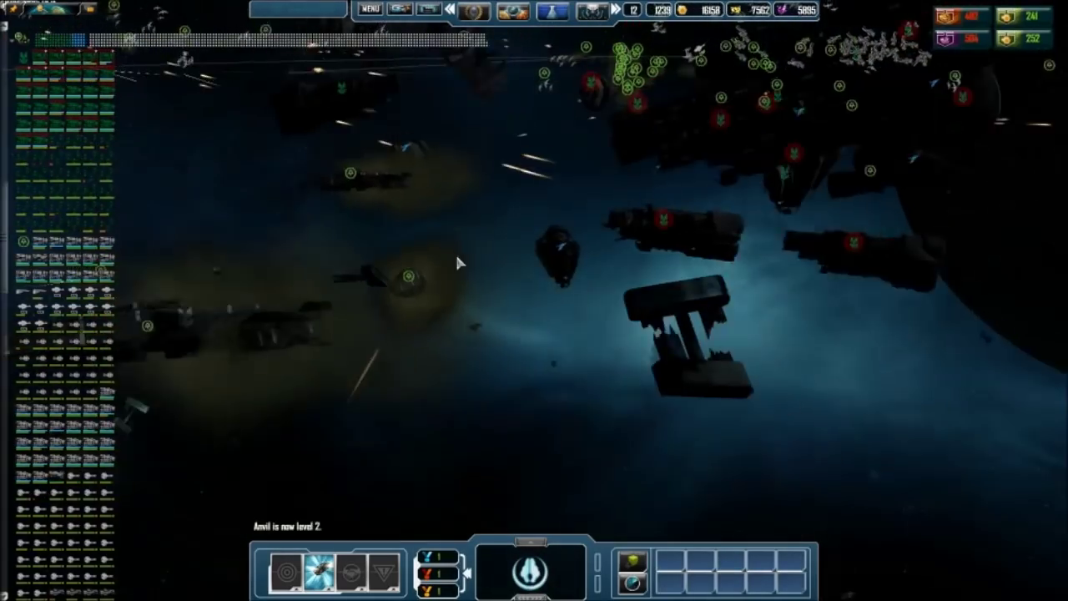
scroll(476, 174, "down", 5)
scroll(568, 196, "down", 5)
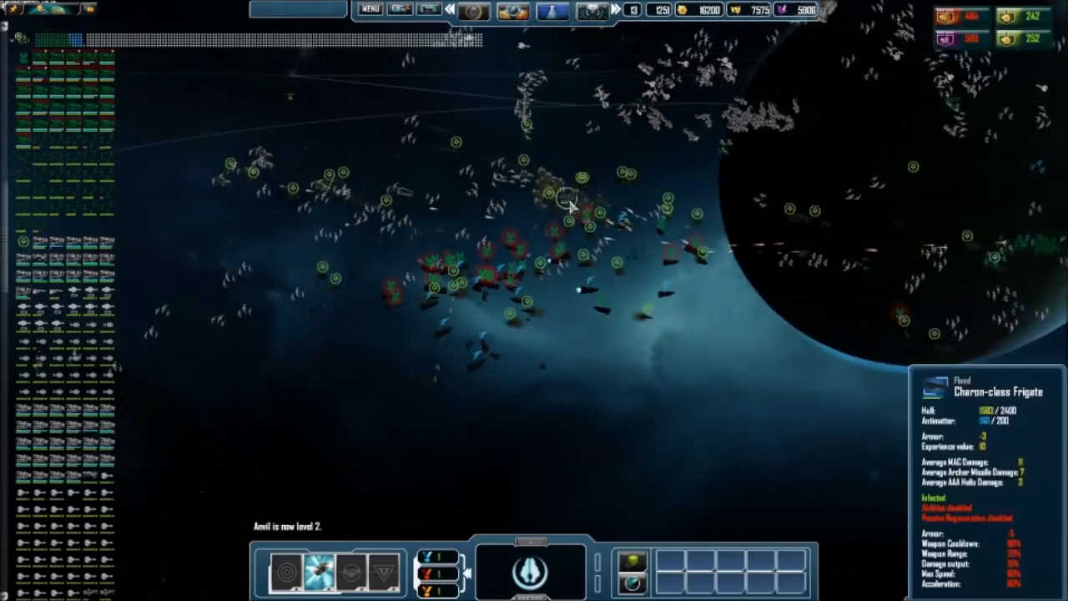
scroll(567, 201, "down", 3)
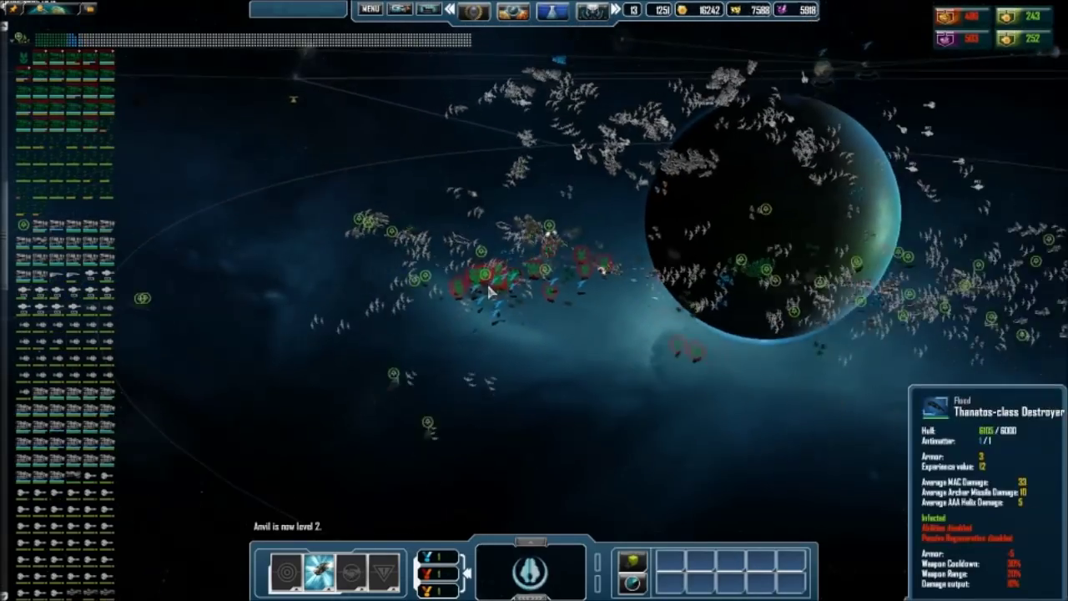
scroll(491, 290, "up", 3)
- Inspect the cruiser Final Word and the Flood-infected Halcyon cruiser Anvil
left_click(517, 280)
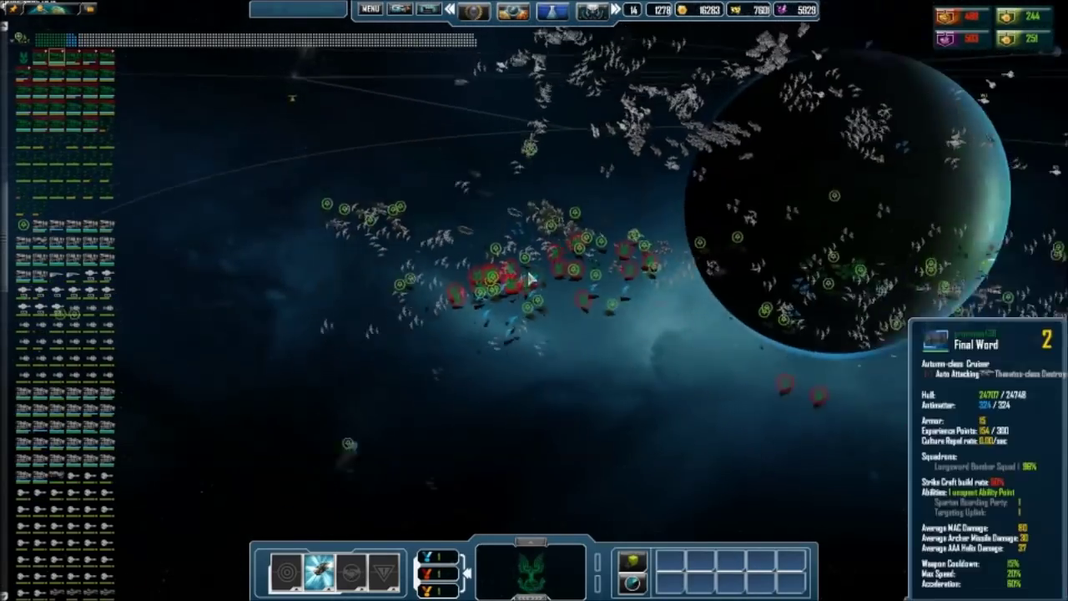
scroll(527, 277, "down", 4)
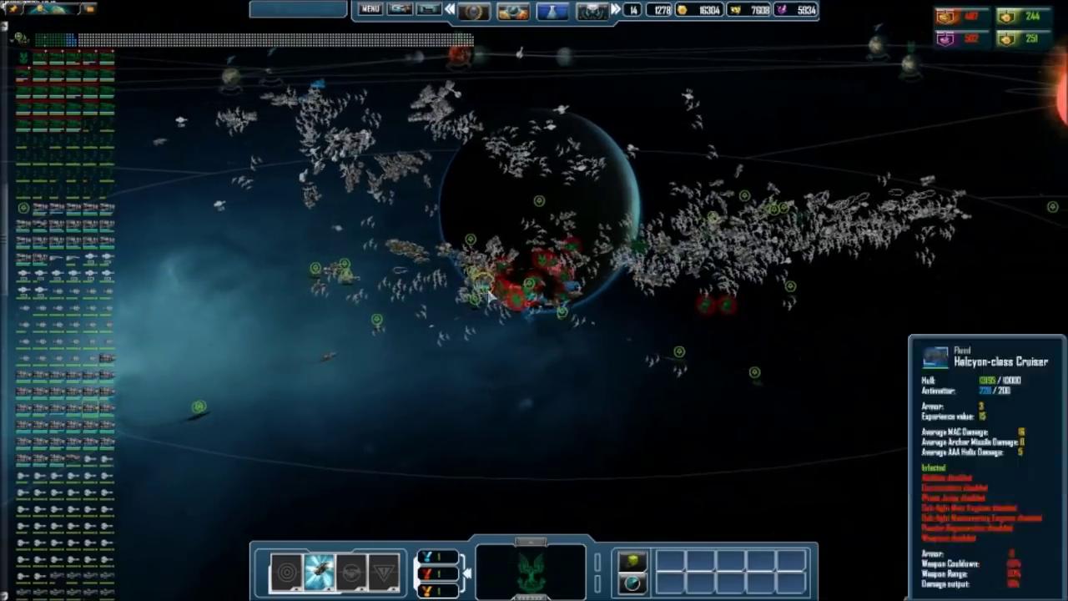
scroll(519, 308, "up", 3)
left_click(520, 306)
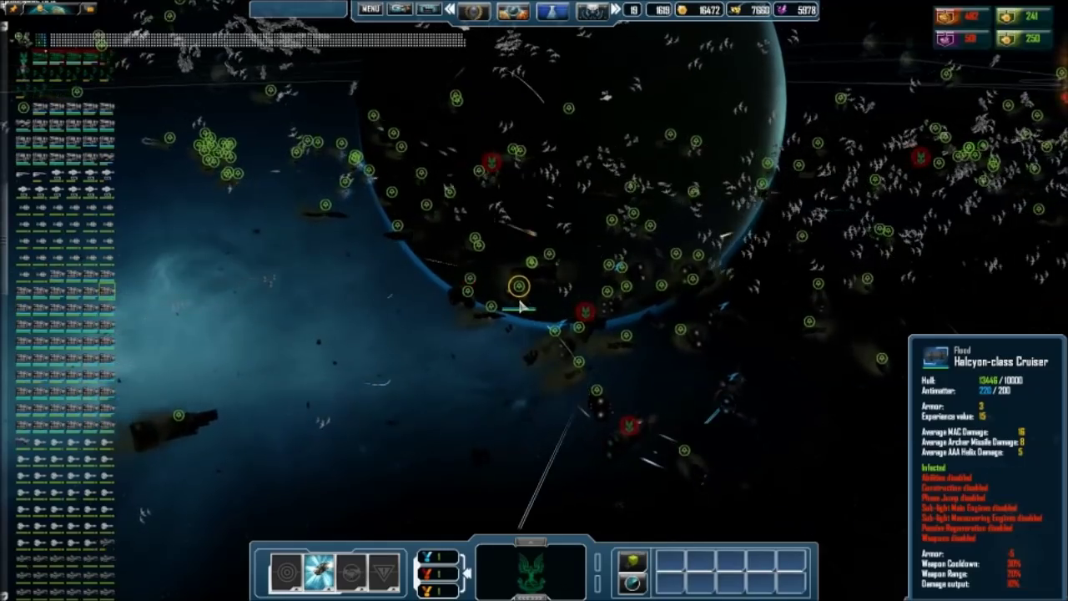
left_click(584, 310)
scroll(576, 311, "up", 6)
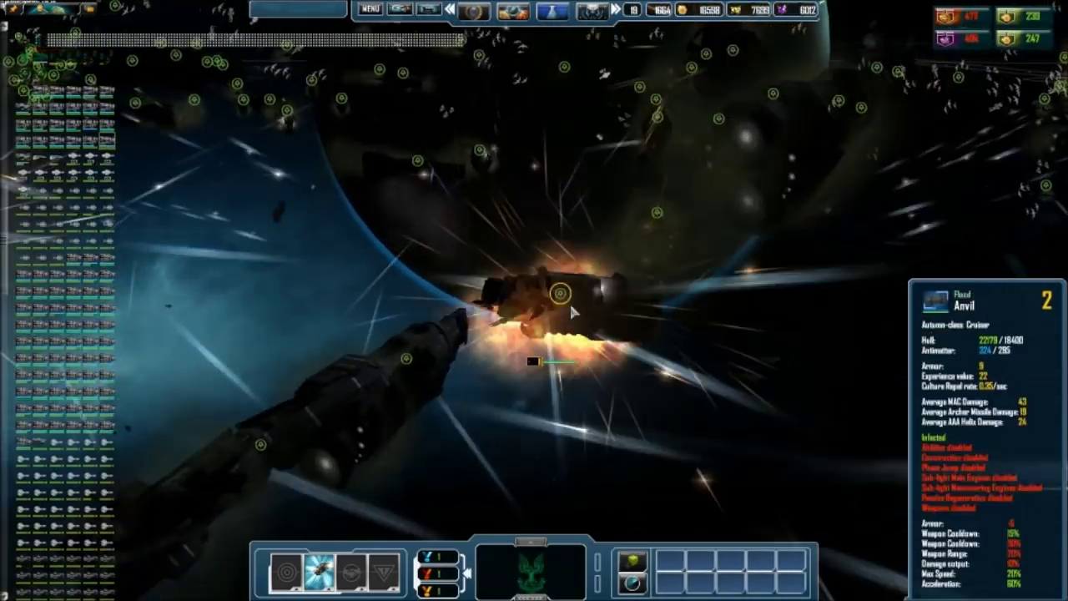
scroll(573, 311, "down", 5)
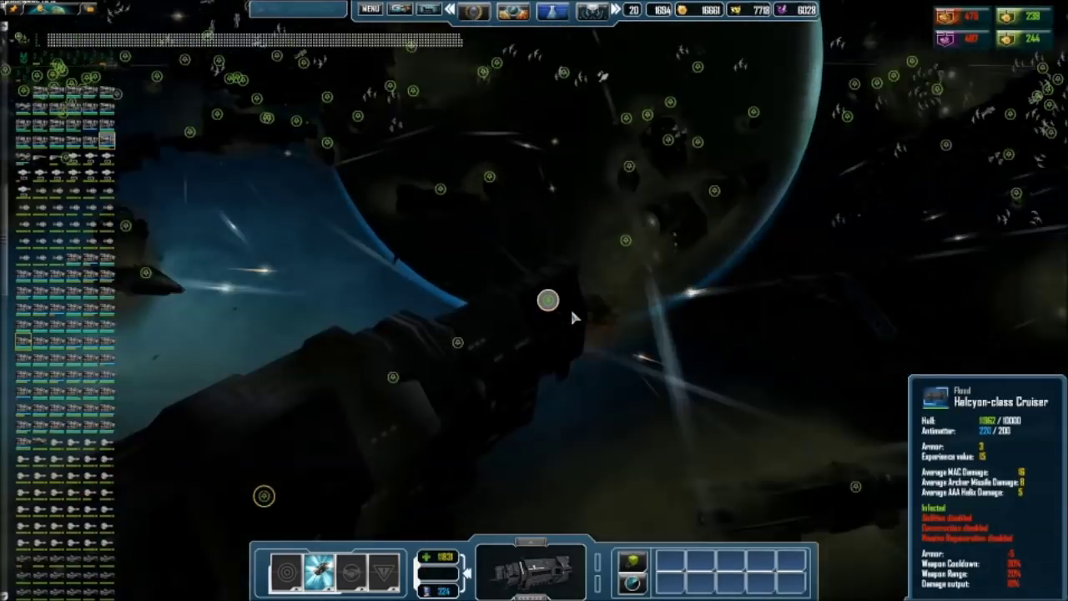
scroll(623, 369, "down", 4)
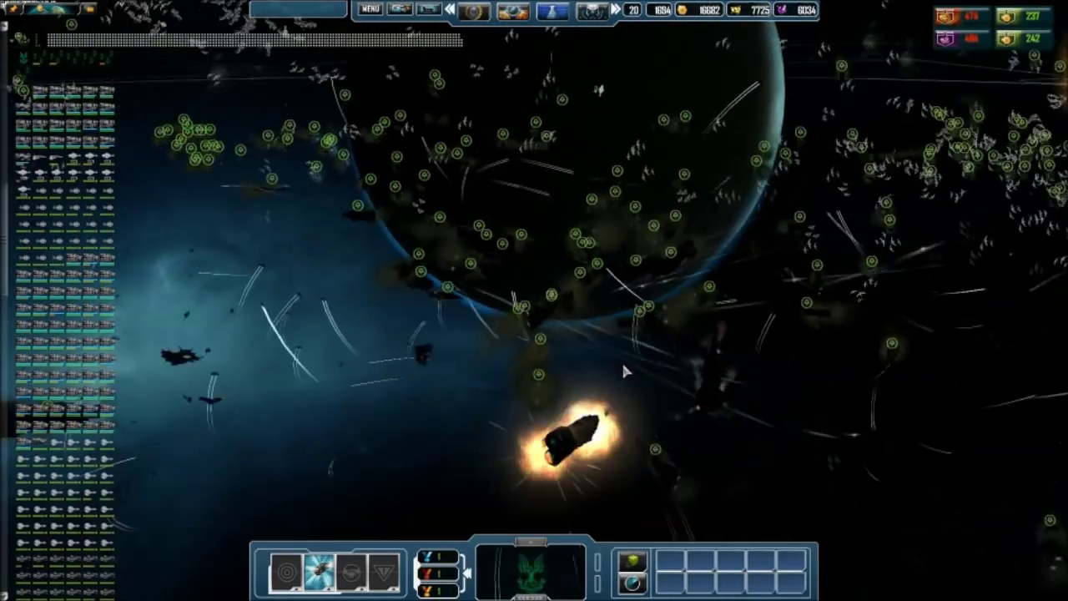
scroll(623, 368, "down", 3)
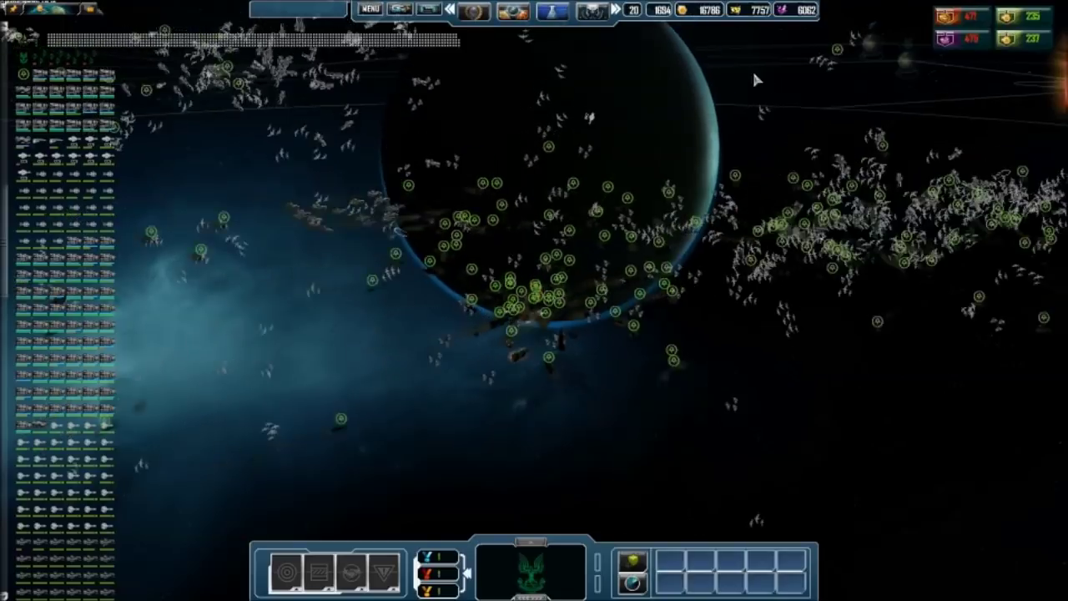
scroll(784, 471, "down", 4)
scroll(584, 284, "down", 4)
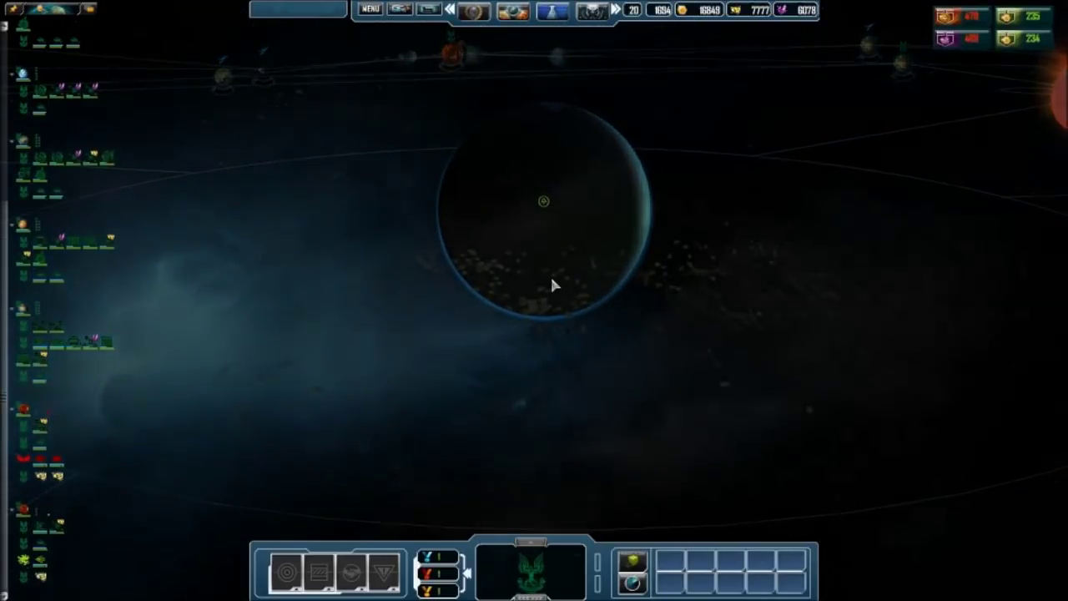
scroll(550, 284, "down", 4)
scroll(514, 300, "down", 4)
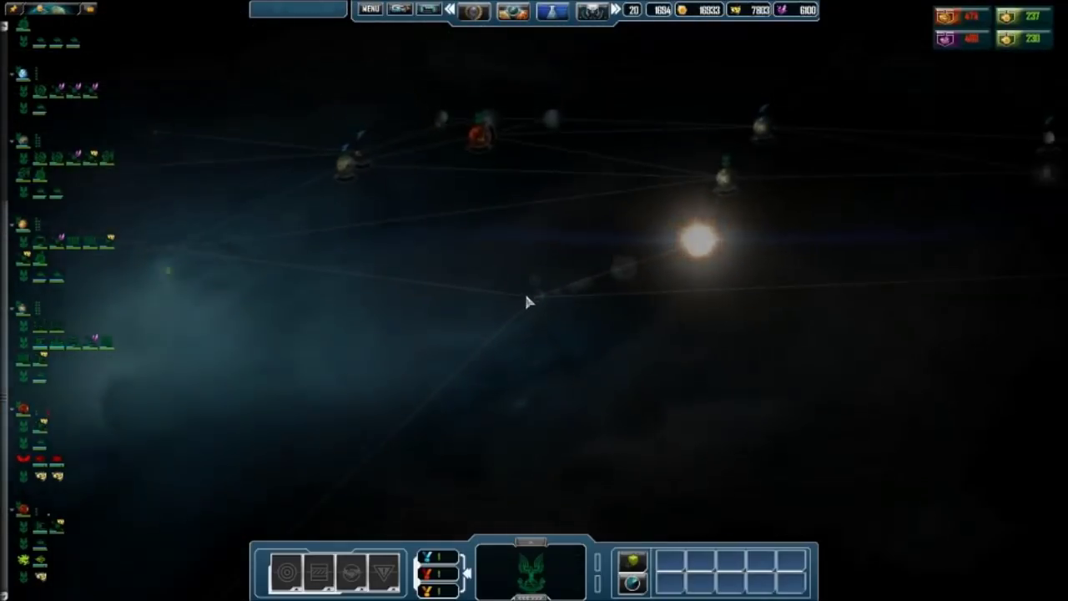
scroll(524, 291, "down", 4)
scroll(535, 303, "down", 4)
scroll(417, 284, "down", 4)
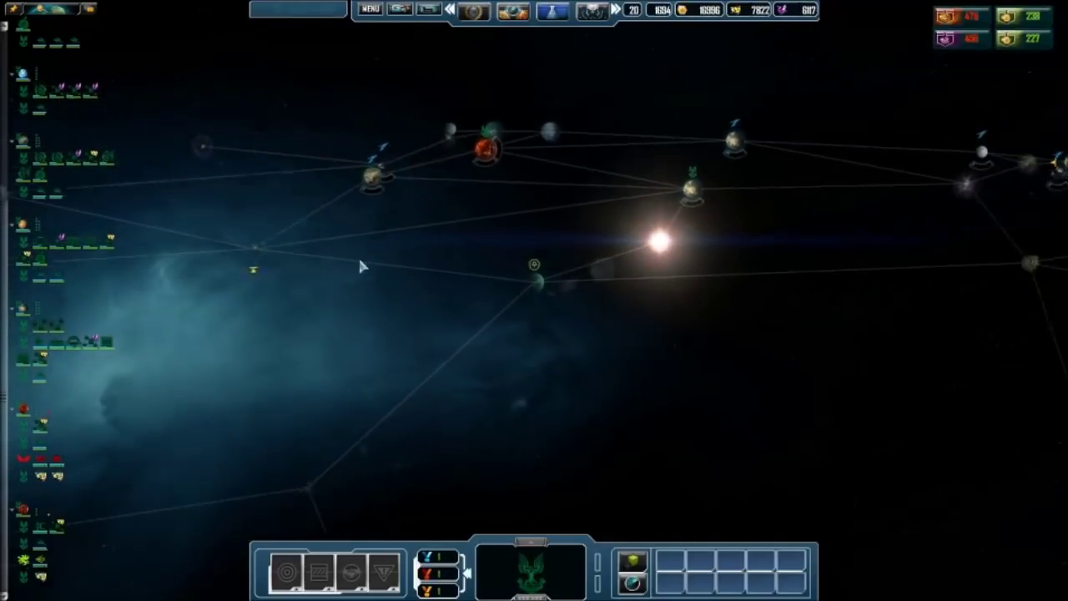
scroll(392, 275, "down", 4)
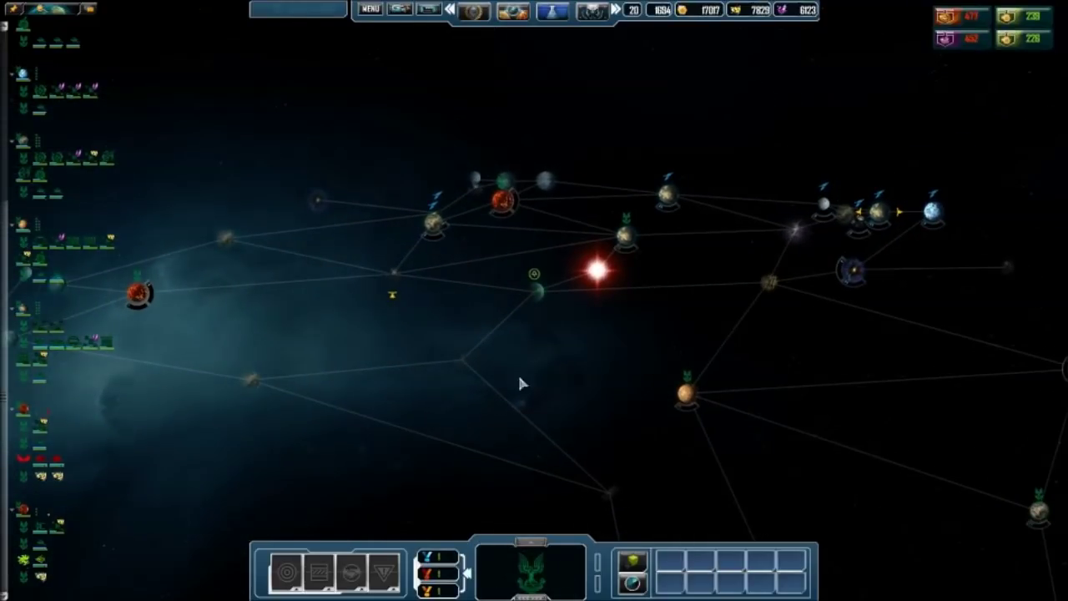
scroll(517, 372, "down", 2)
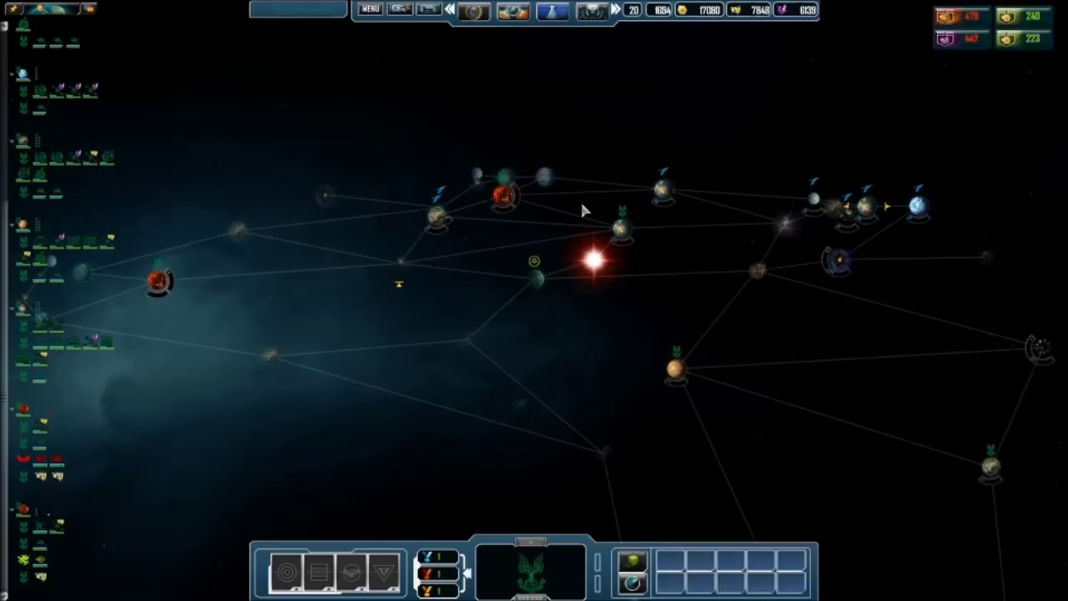
scroll(611, 267, "up", 1)
scroll(611, 267, "up", 3)
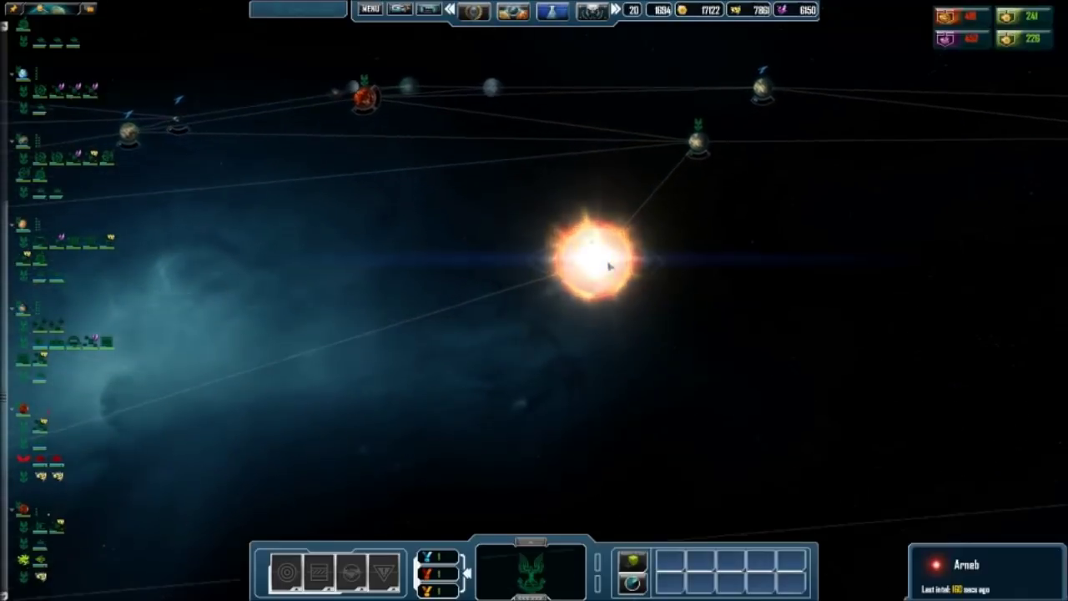
scroll(601, 258, "down", 2)
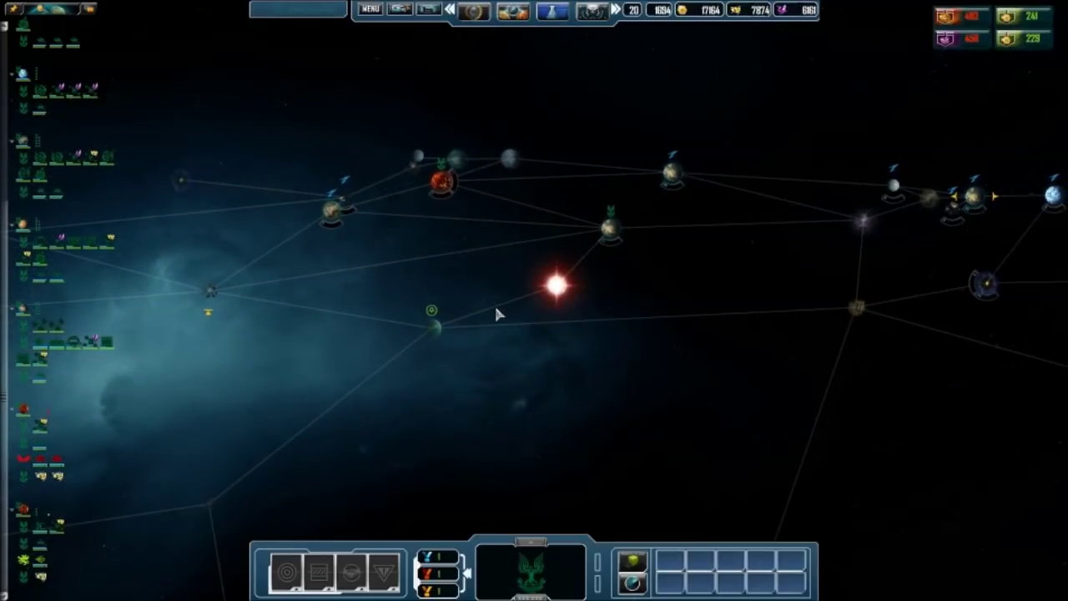
scroll(386, 375, "up", 3)
scroll(427, 354, "up", 3)
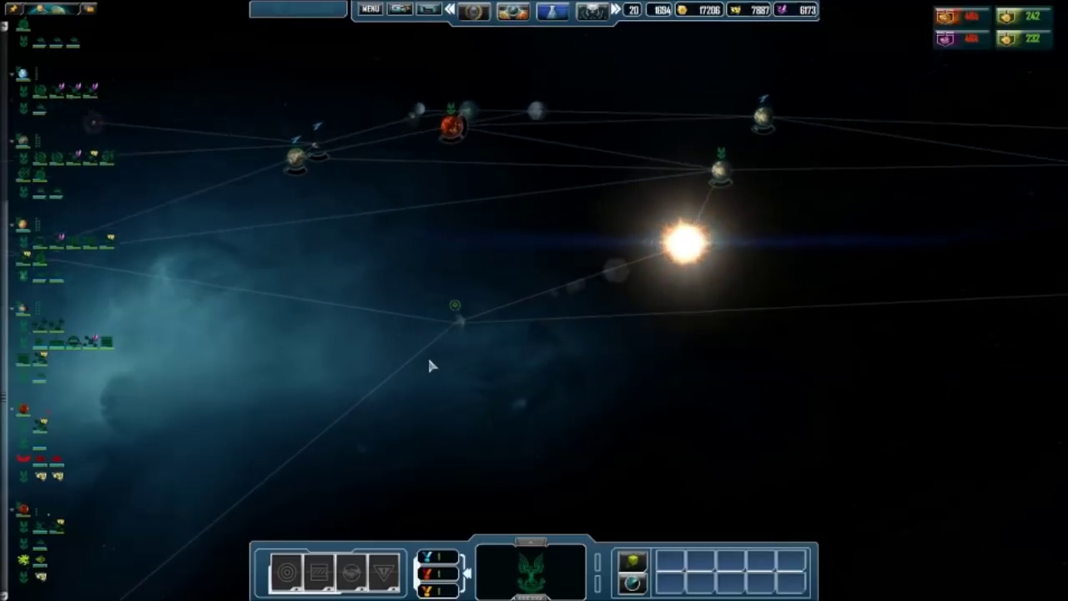
scroll(476, 317, "up", 2)
scroll(476, 317, "up", 3)
scroll(468, 309, "up", 3)
scroll(870, 260, "down", 2)
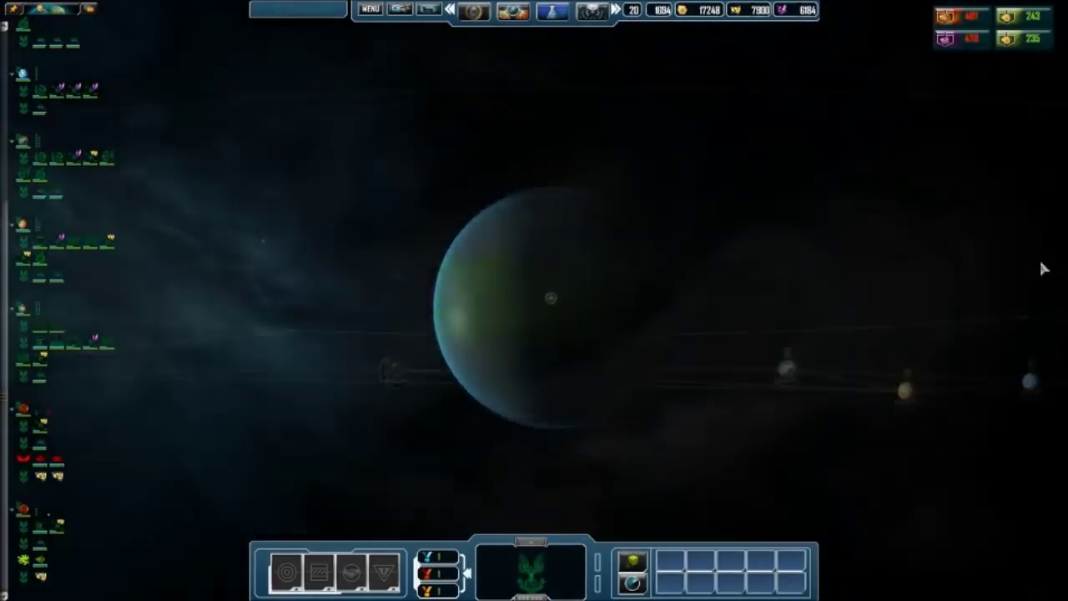
scroll(768, 414, "down", 2)
scroll(765, 402, "down", 2)
scroll(542, 255, "down", 2)
scroll(532, 266, "down", 2)
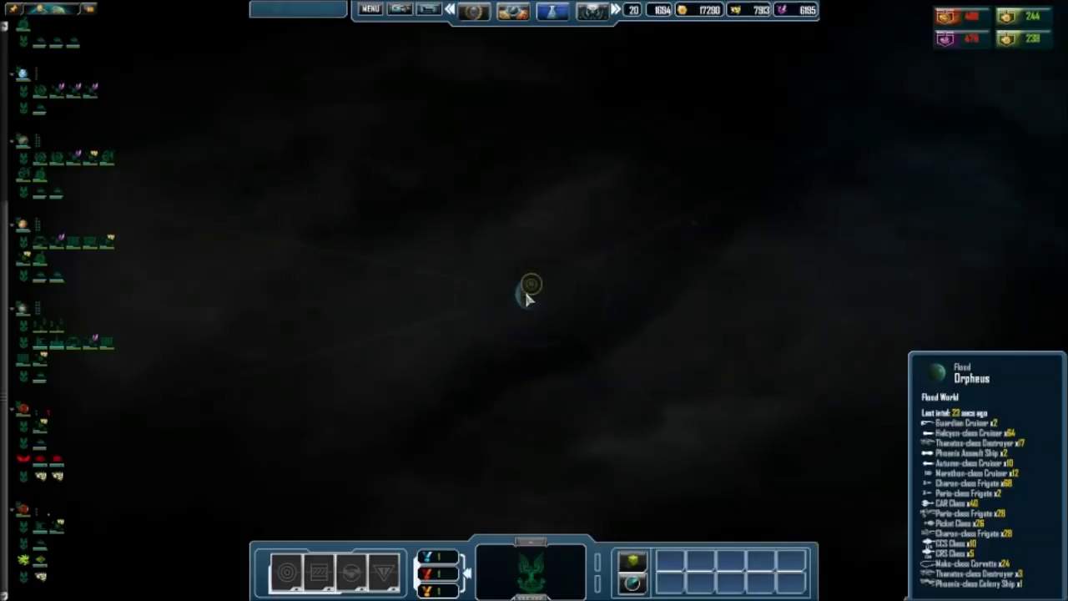
scroll(501, 259, "down", 3)
scroll(510, 349, "up", 3)
scroll(526, 313, "up", 3)
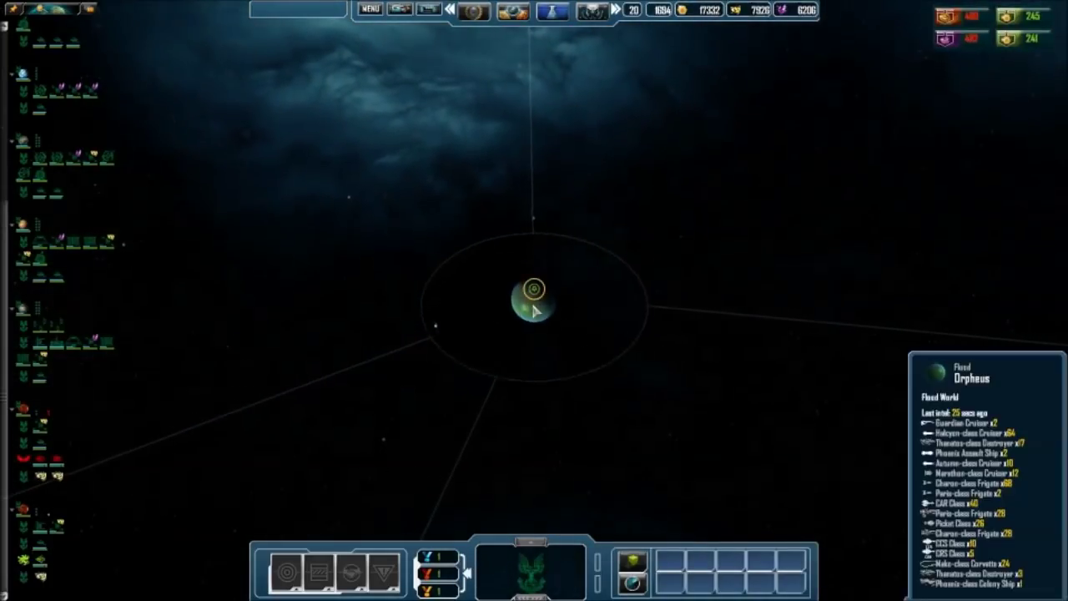
scroll(525, 292, "up", 2)
scroll(527, 292, "up", 2)
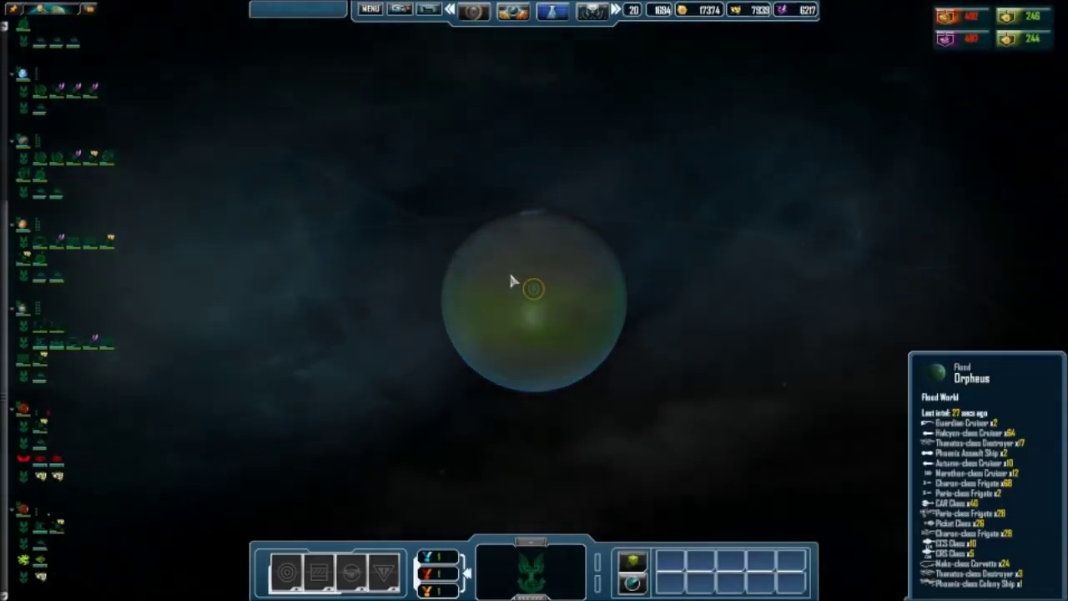
scroll(509, 270, "up", 2)
scroll(511, 281, "up", 2)
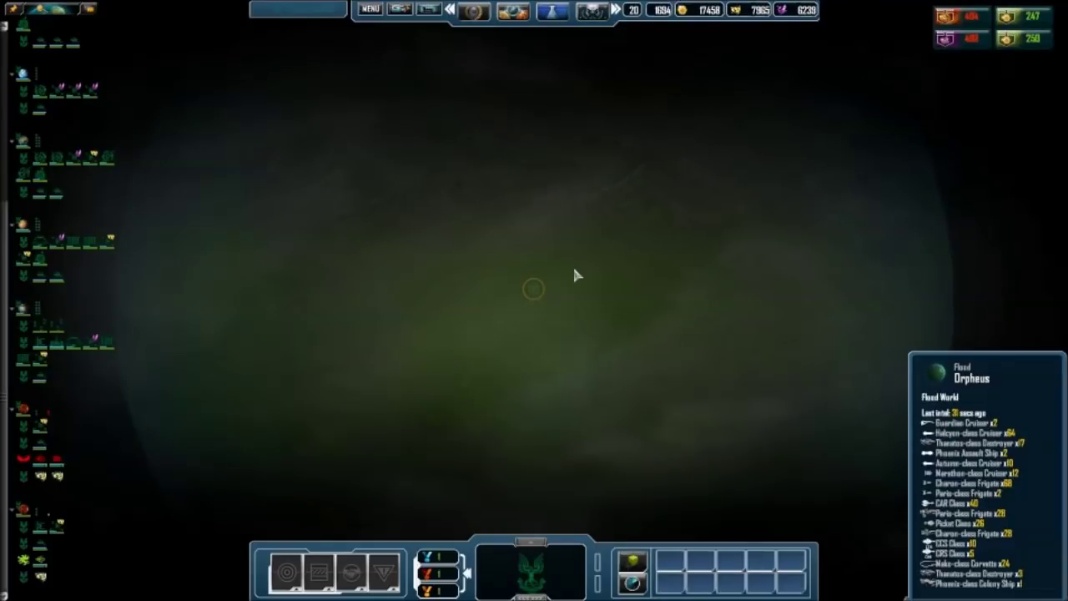
scroll(572, 264, "down", 3)
scroll(573, 265, "down", 3)
scroll(561, 276, "down", 2)
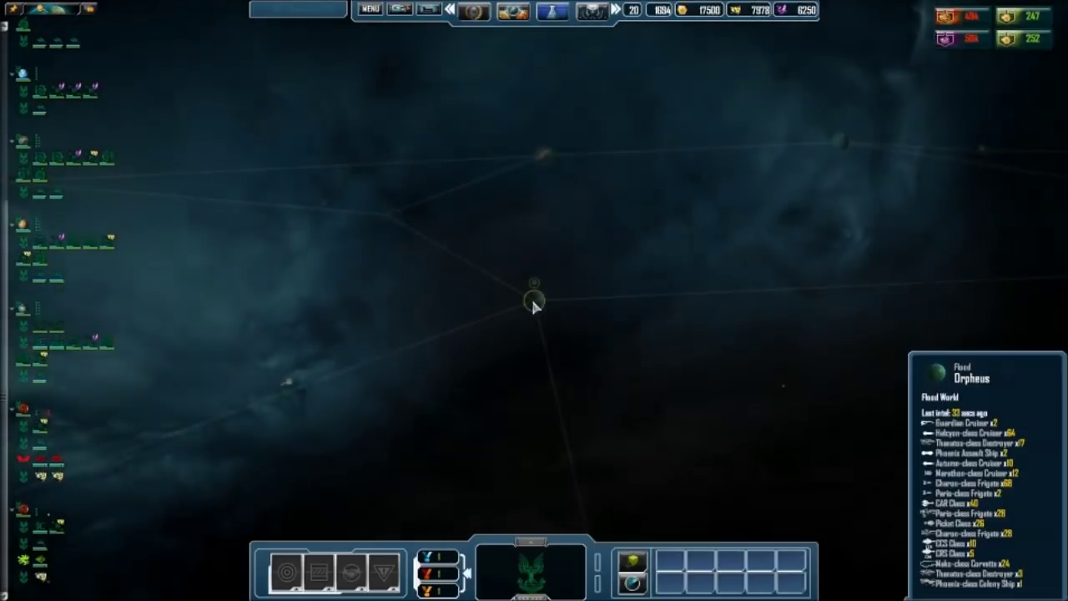
scroll(242, 400, "up", 2)
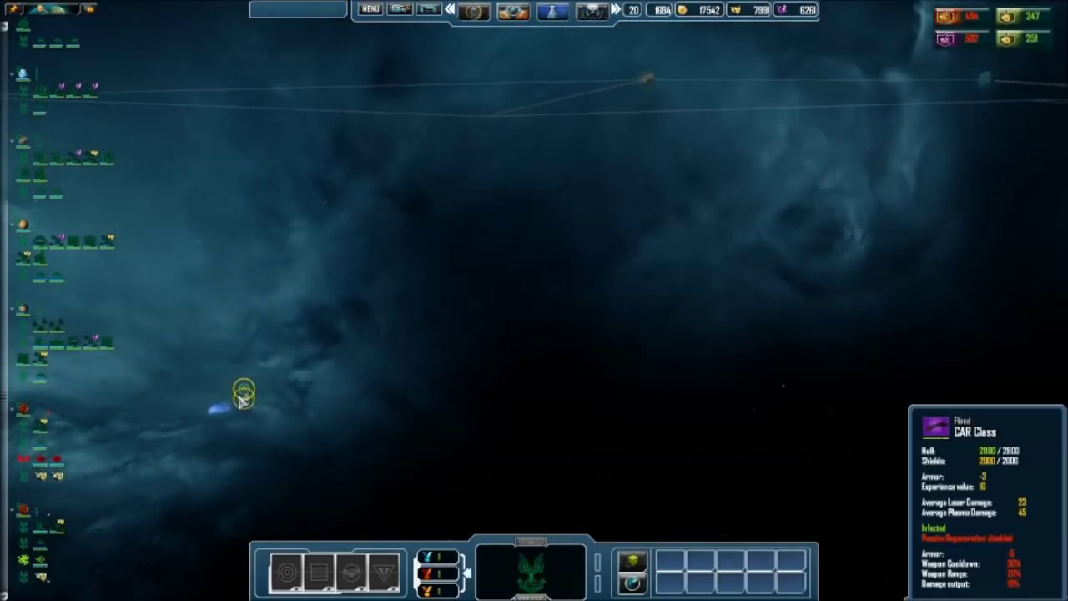
scroll(240, 389, "down", 3)
scroll(239, 388, "down", 3)
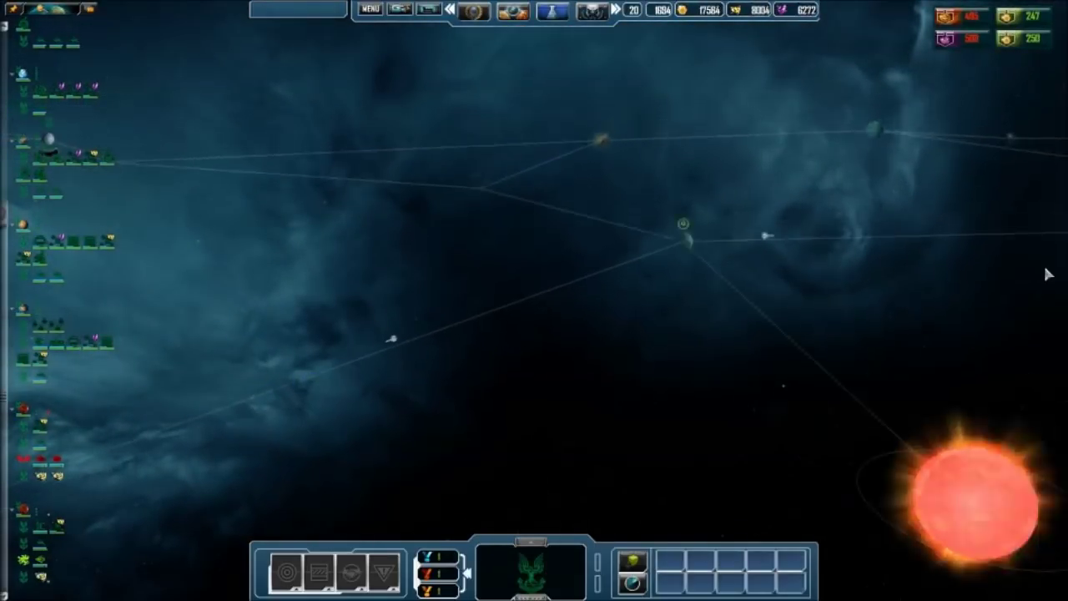
scroll(677, 319, "down", 3)
scroll(684, 321, "down", 3)
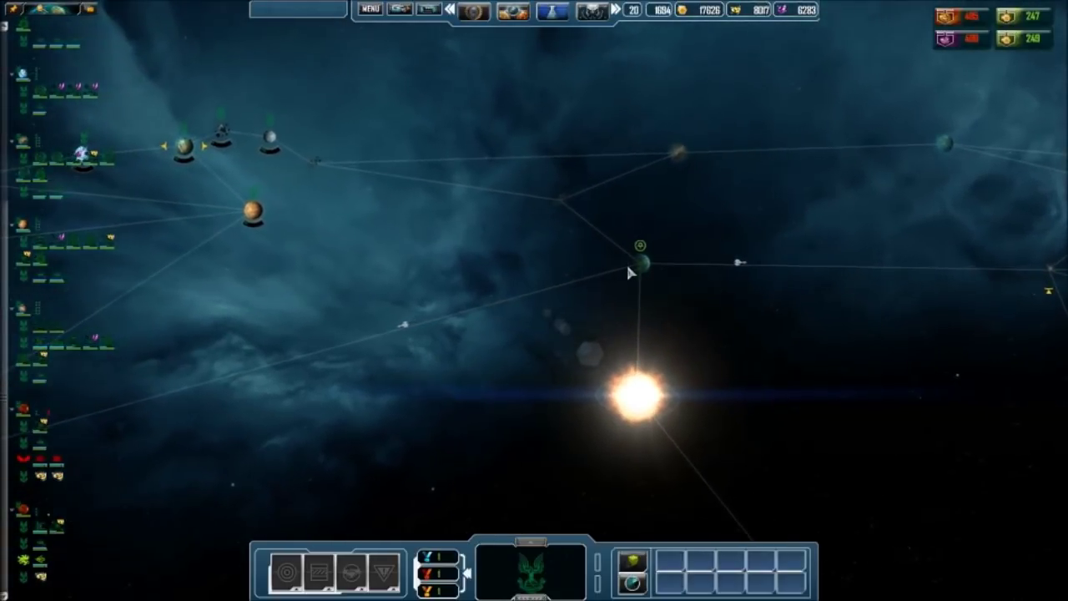
scroll(674, 355, "down", 1)
scroll(632, 276, "down", 3)
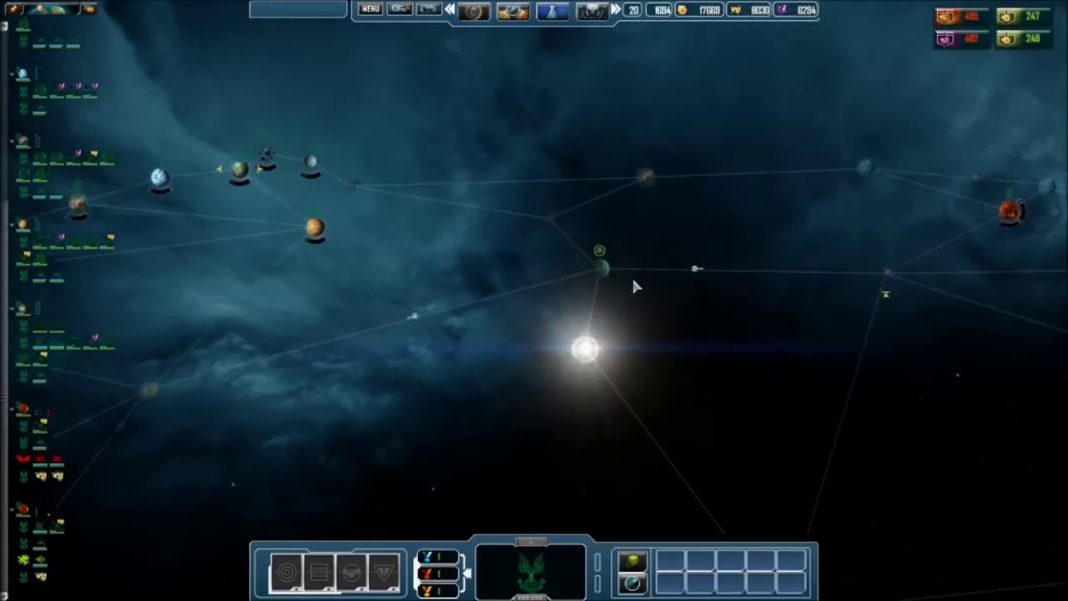
scroll(631, 276, "down", 3)
scroll(586, 269, "up", 5)
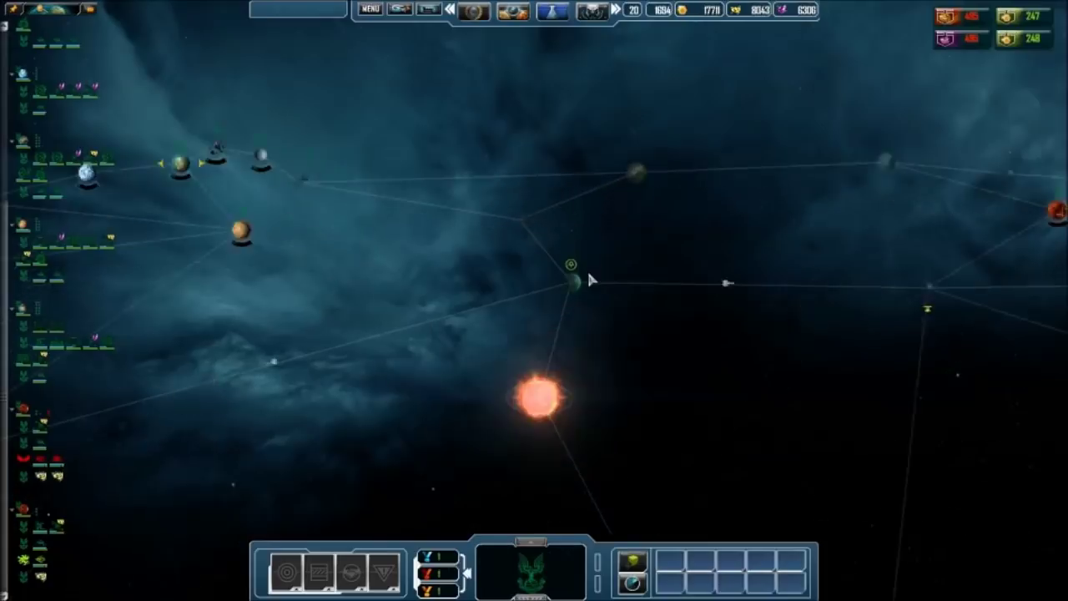
scroll(587, 271, "up", 5)
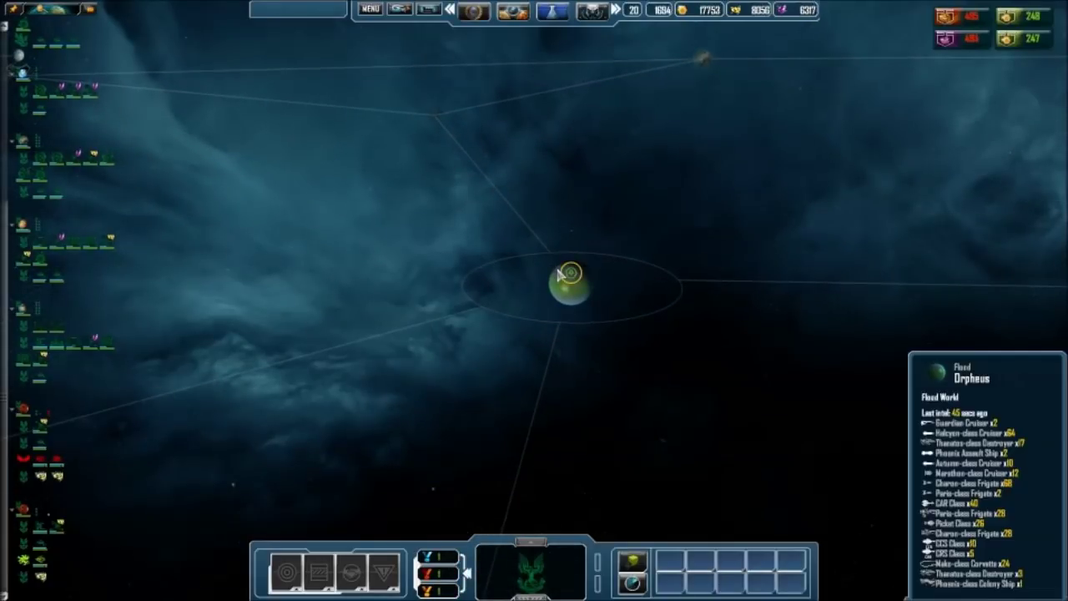
scroll(584, 276, "down", 3)
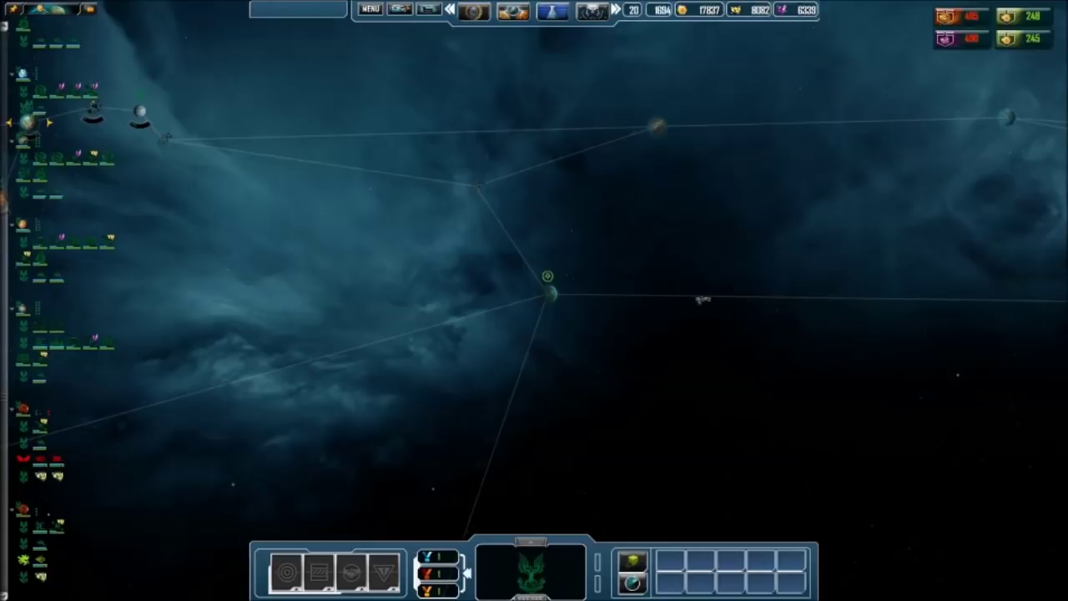
scroll(559, 300, "down", 3)
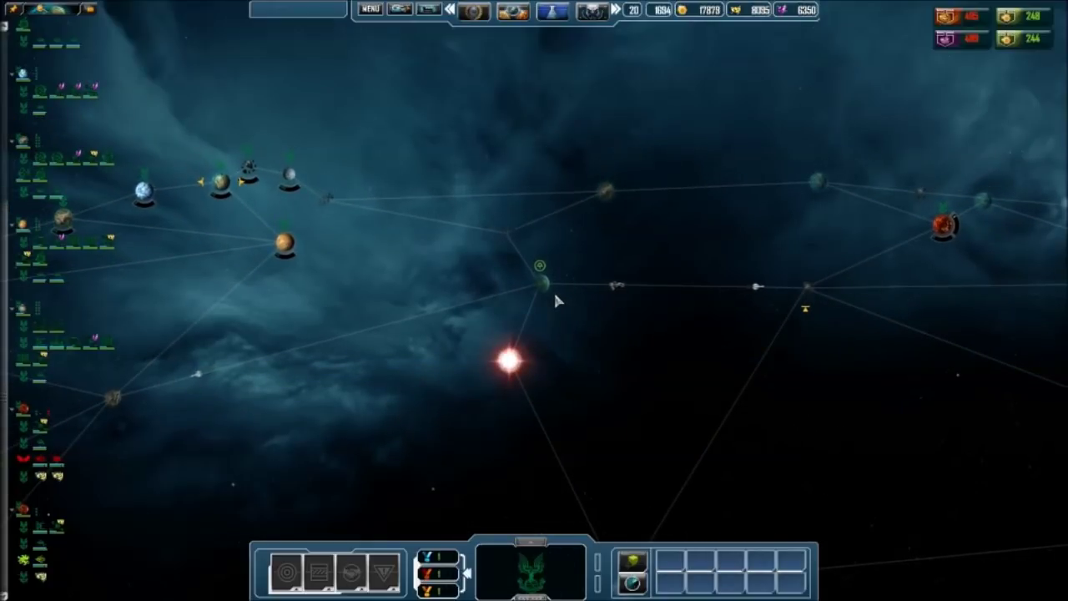
scroll(526, 309, "up", 3)
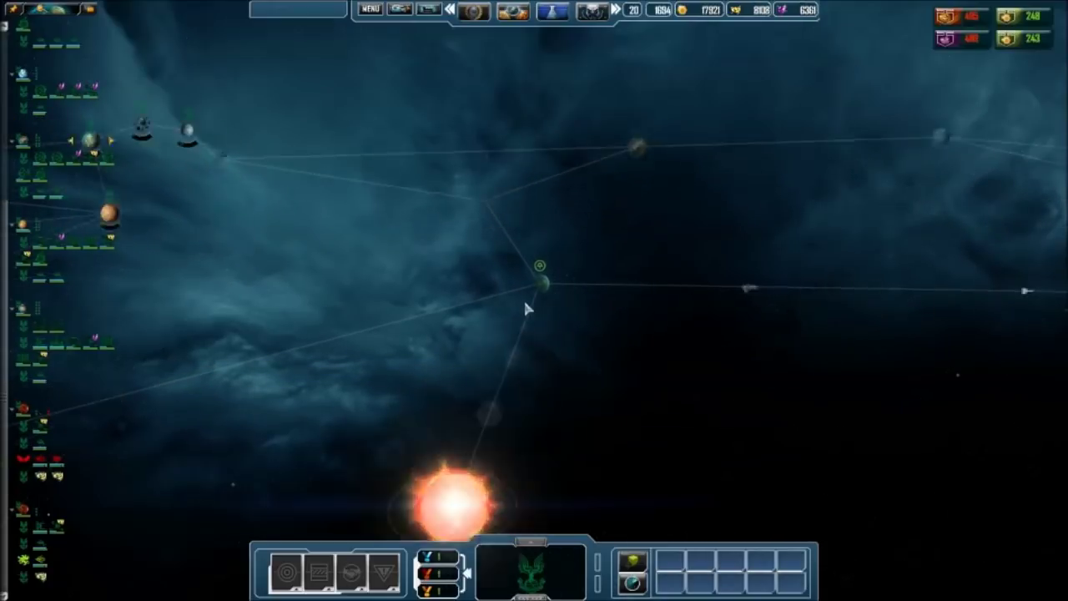
scroll(525, 309, "up", 3)
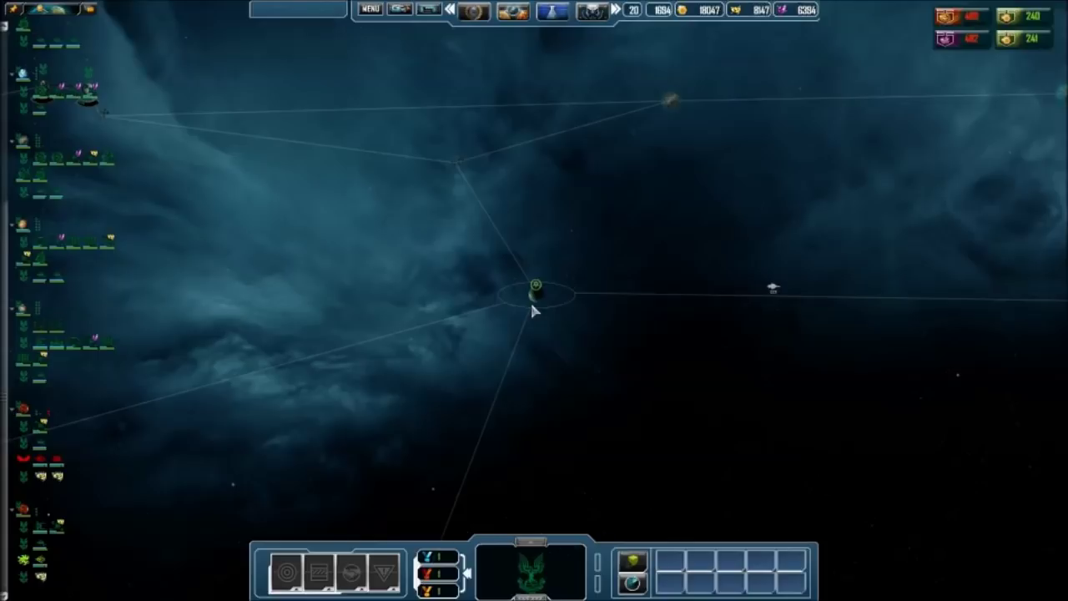
scroll(532, 311, "up", 3)
scroll(532, 311, "down", 3)
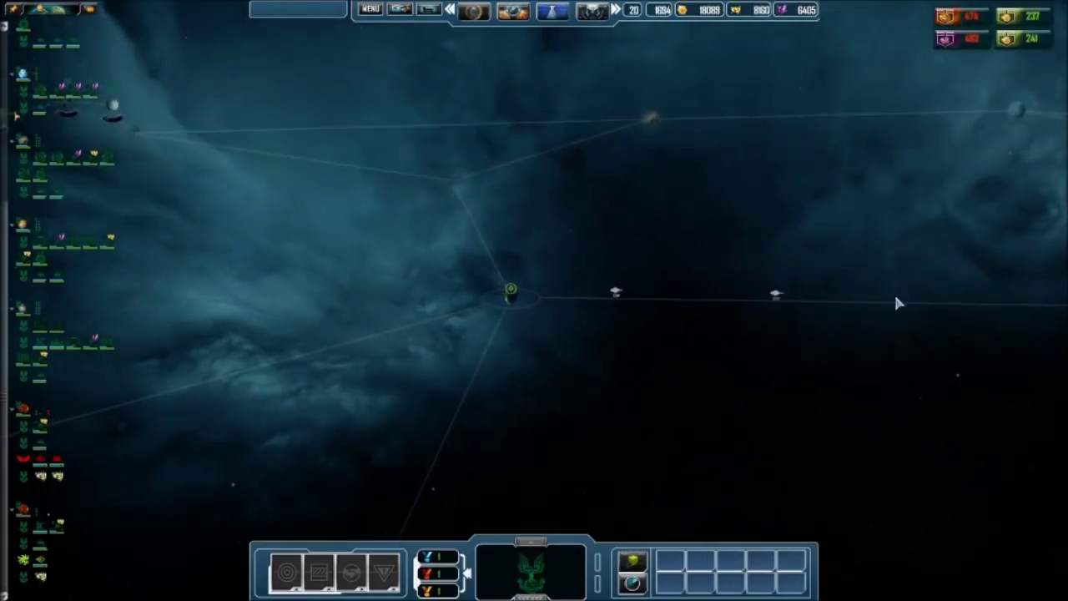
scroll(894, 292, "down", 5)
scroll(550, 211, "up", 3)
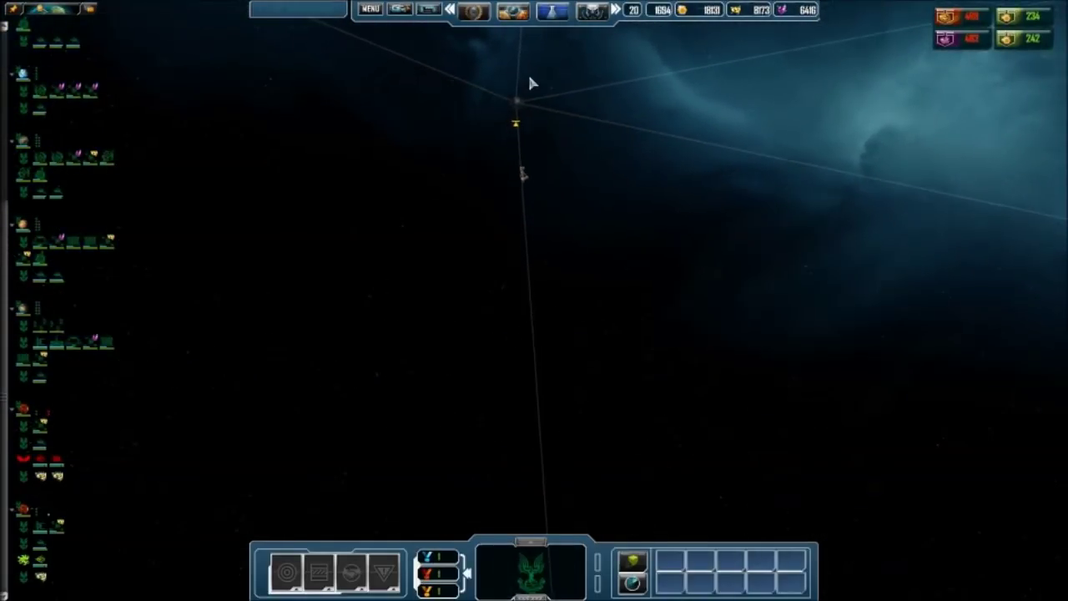
scroll(528, 215, "down", 5)
scroll(517, 250, "down", 4)
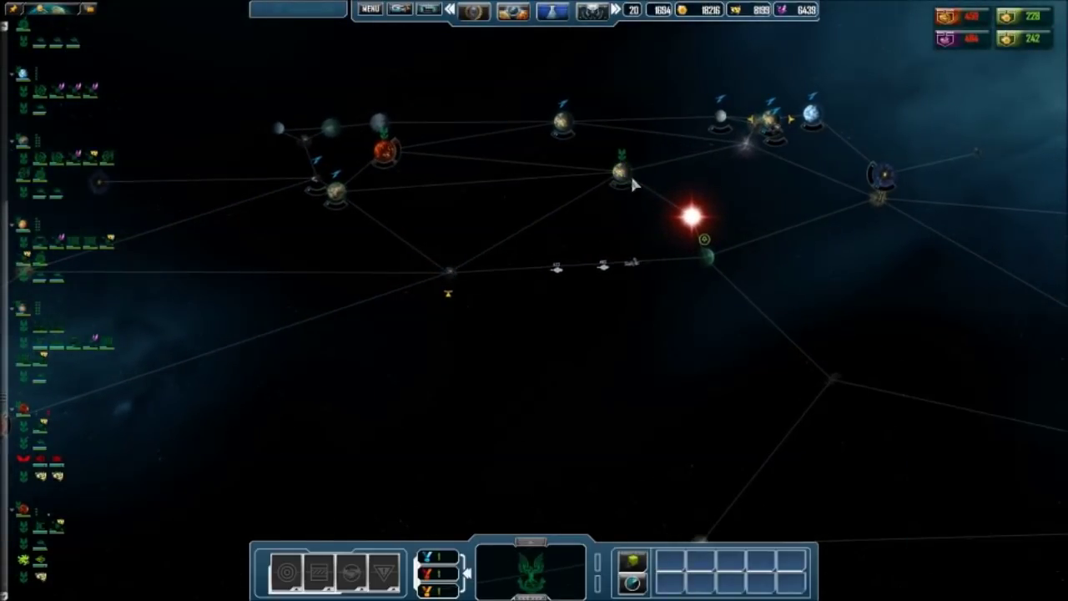
scroll(622, 251, "up", 5)
scroll(622, 250, "up", 5)
scroll(622, 251, "up", 3)
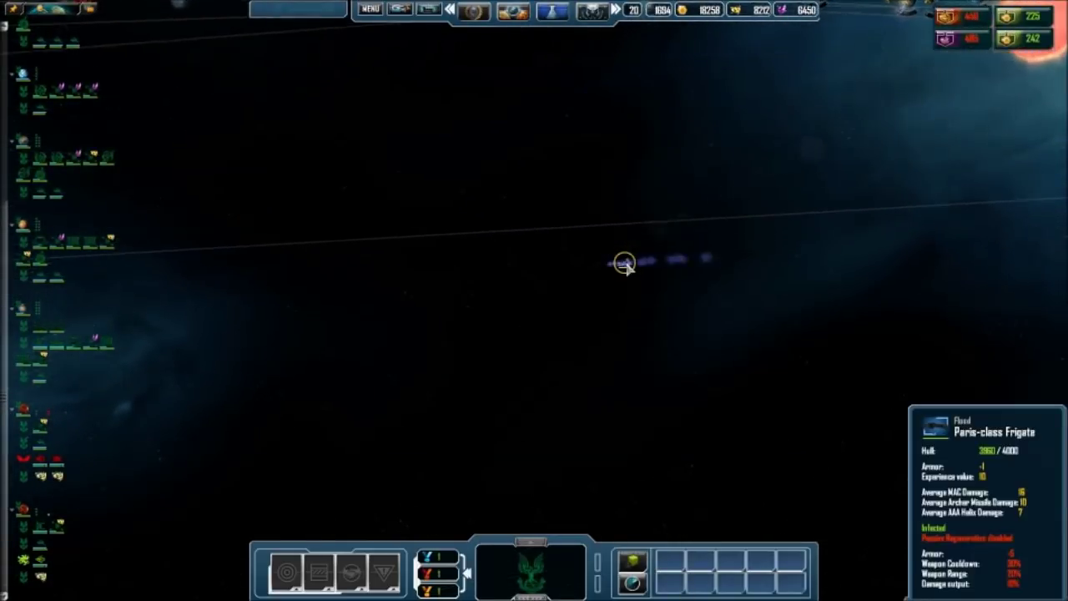
scroll(625, 259, "up", 5)
scroll(625, 258, "up", 5)
scroll(739, 237, "up", 5)
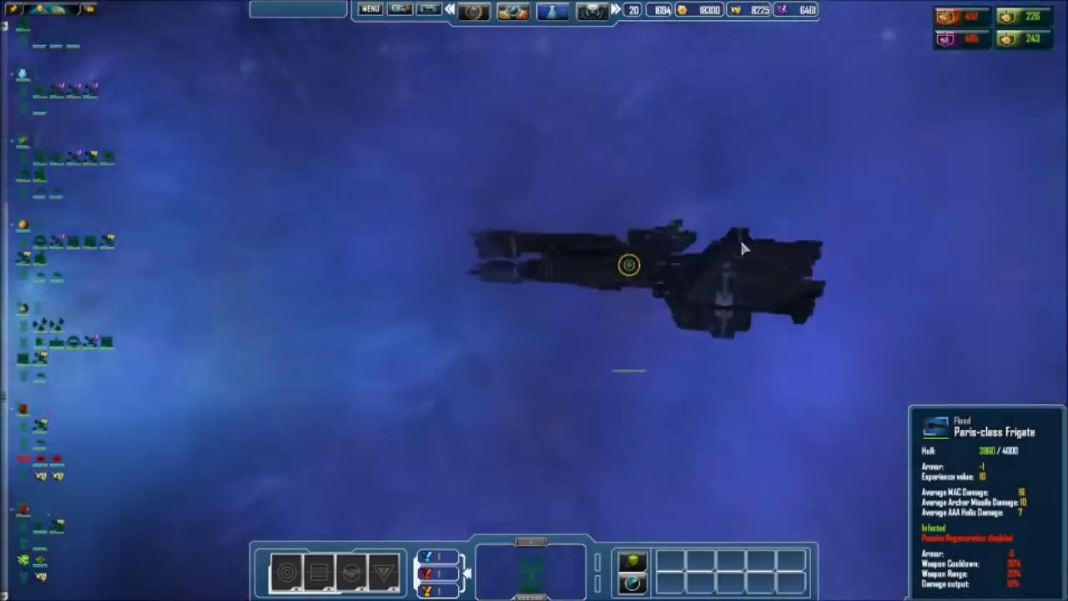
scroll(762, 242, "down", 5)
scroll(747, 249, "down", 5)
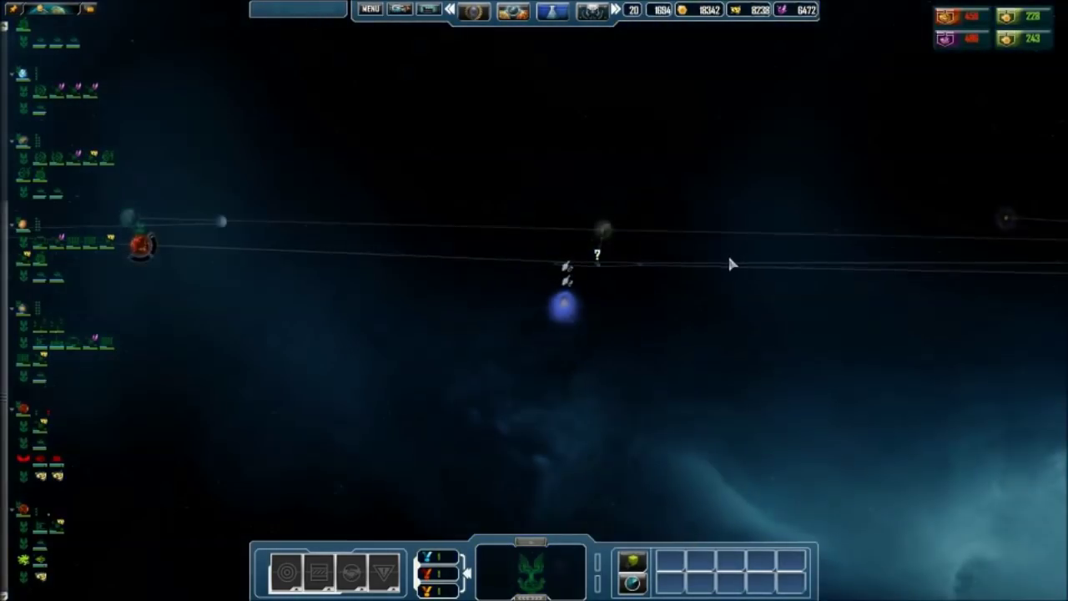
scroll(587, 288, "down", 5)
scroll(908, 342, "down", 3)
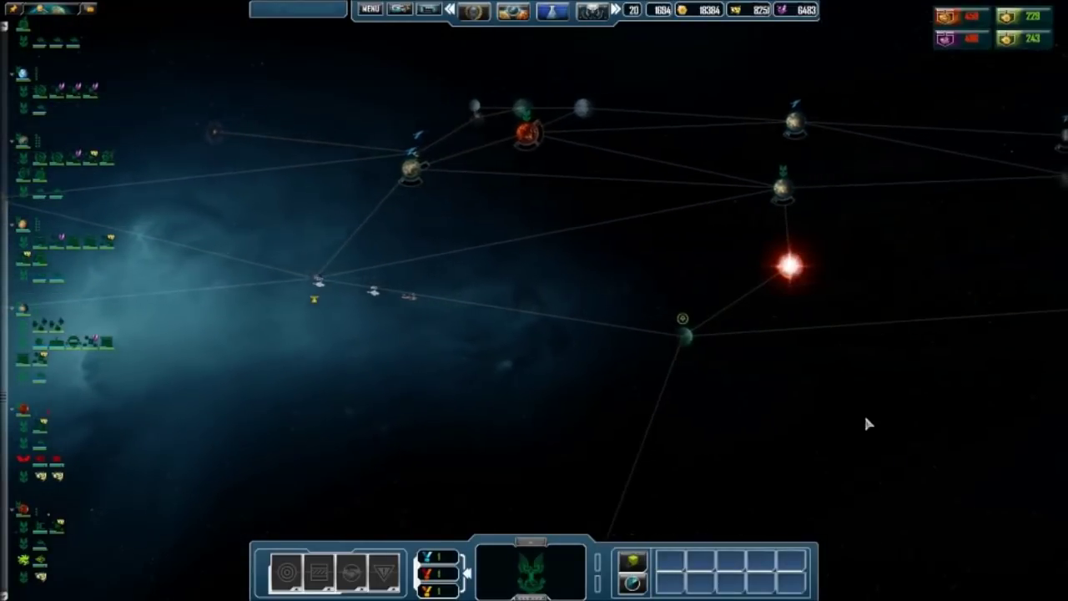
- Check Orpheus's intel, select ships at the green planet, and glance at research (F5)
left_click(677, 330)
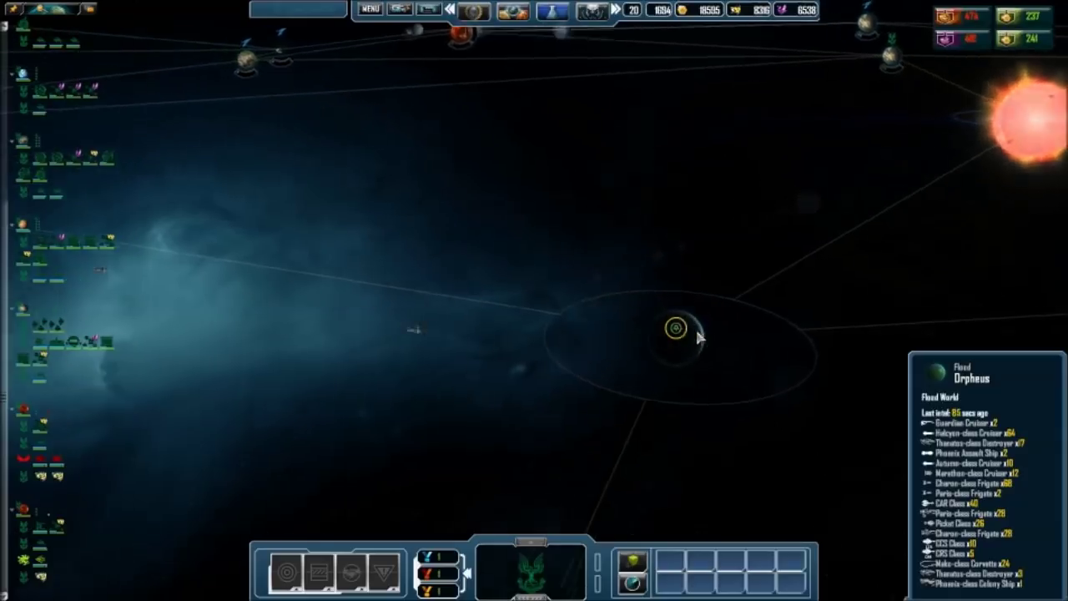
scroll(682, 334, "up", 5)
scroll(774, 329, "down", 4)
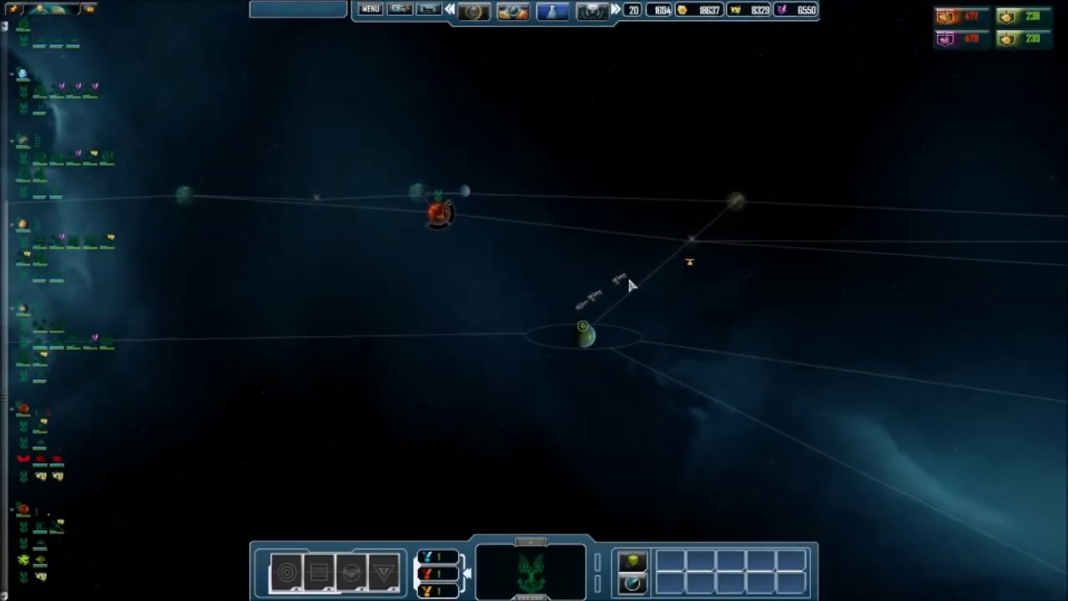
left_click_drag(519, 358, 519, 359)
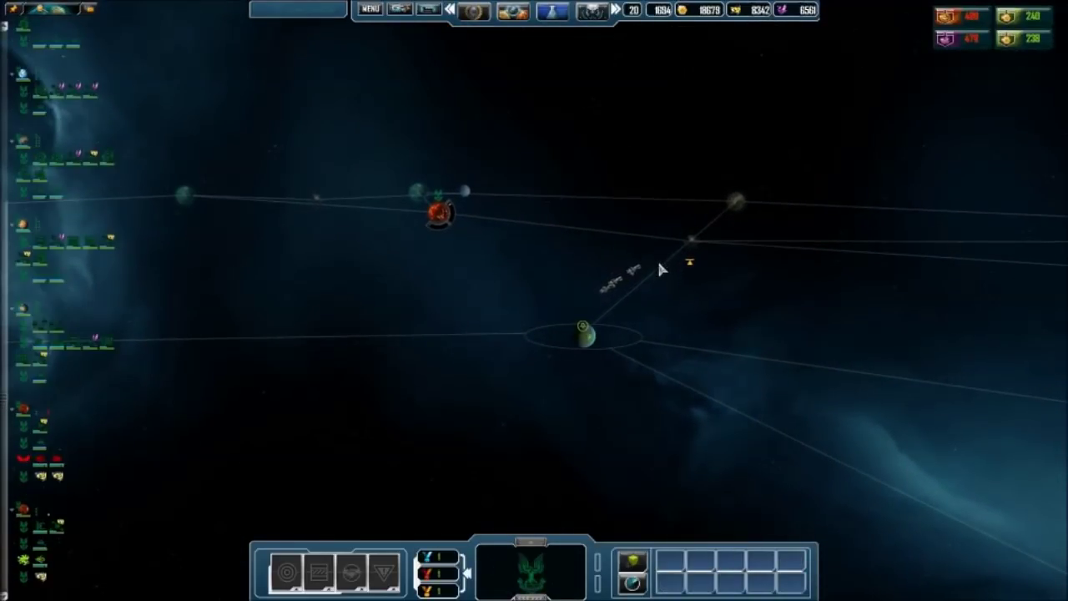
scroll(644, 273, "up", 3)
scroll(632, 290, "up", 3)
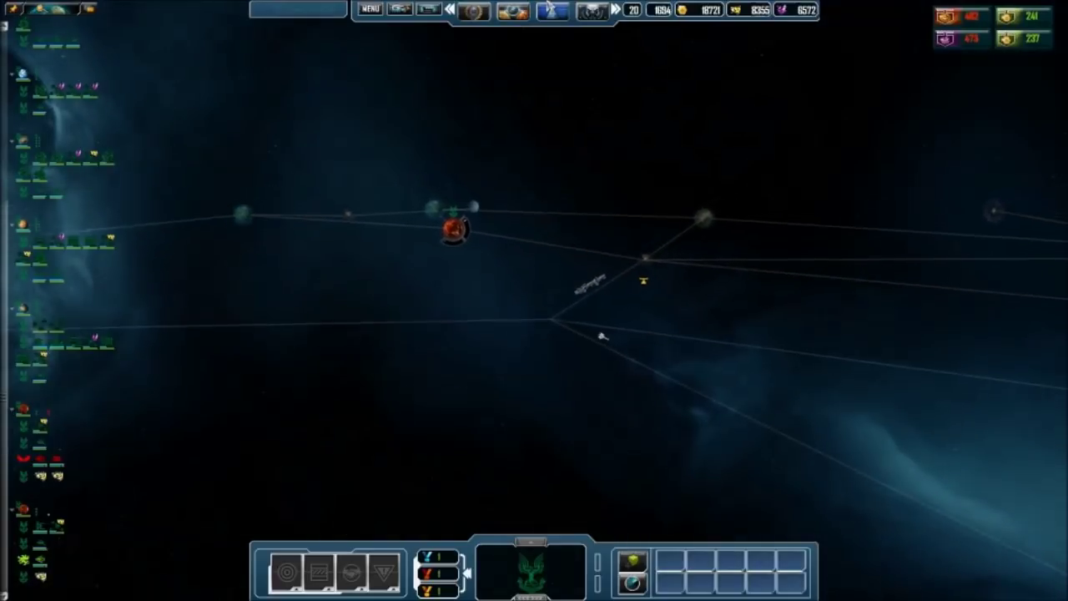
key("F5")
key("Escape")
scroll(804, 374, "down", 3)
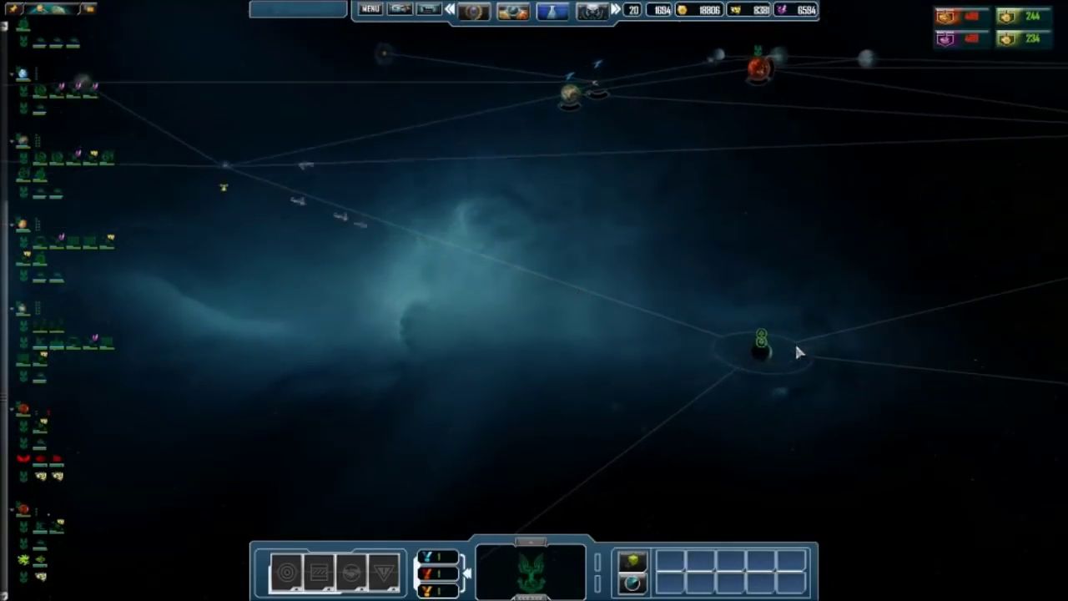
scroll(794, 340, "up", 3)
scroll(506, 292, "up", 3)
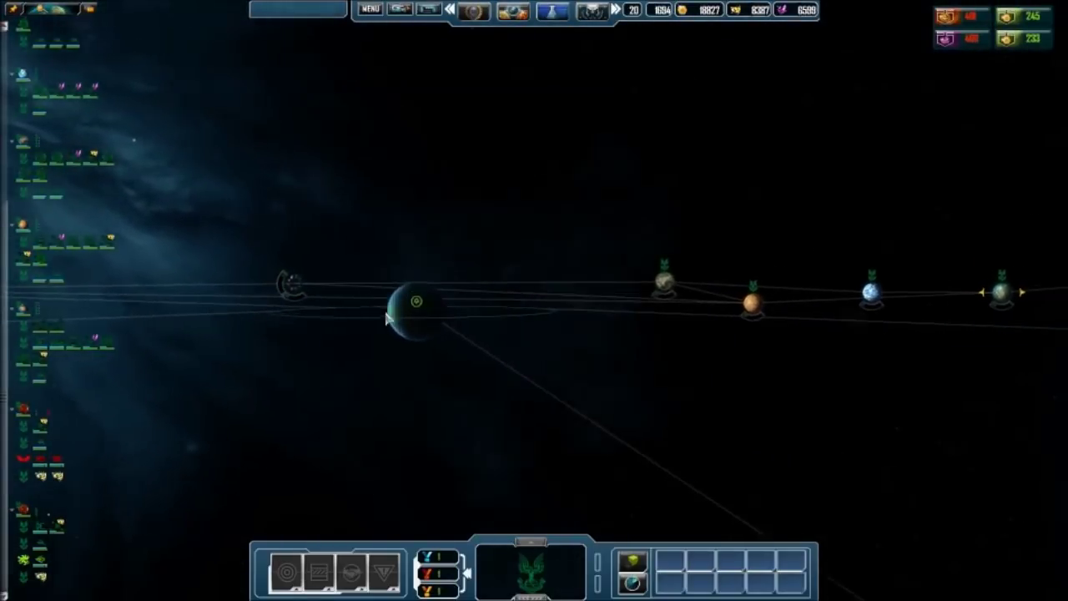
scroll(387, 318, "up", 5)
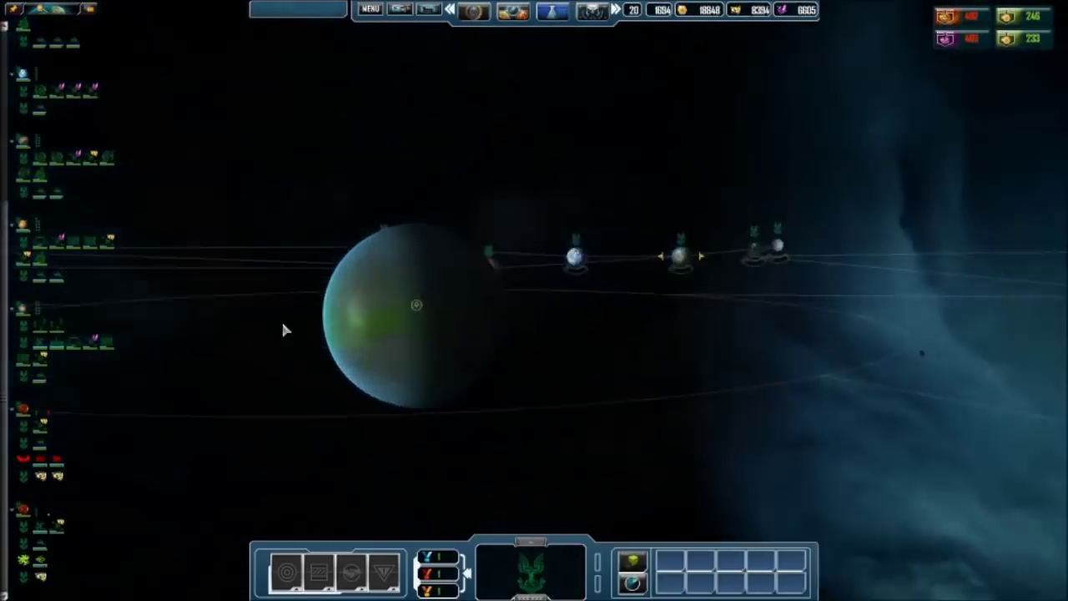
scroll(345, 317, "up", 5)
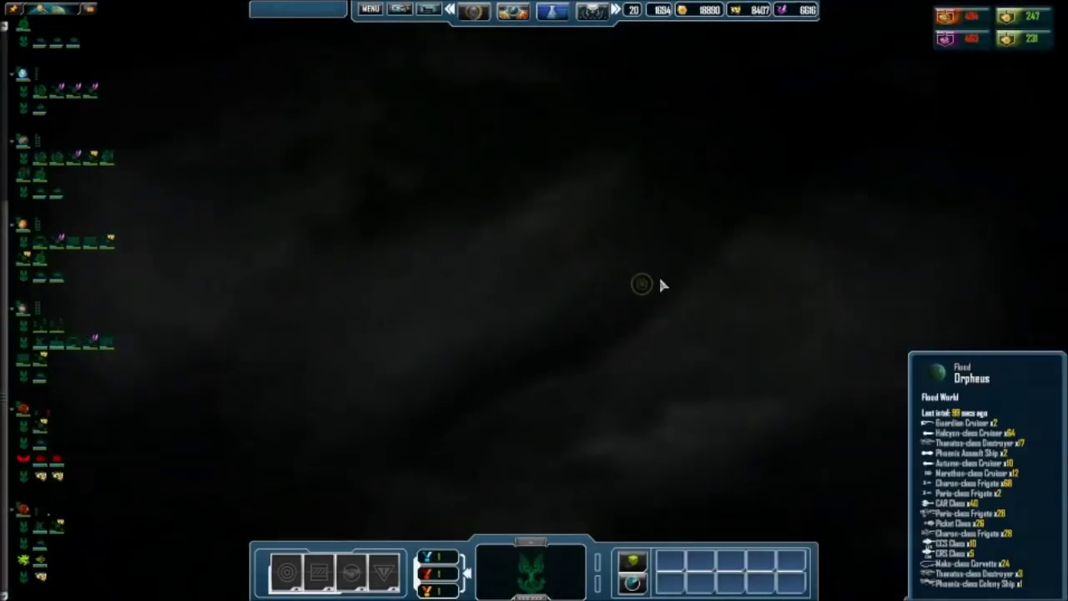
scroll(658, 284, "down", 5)
scroll(635, 285, "down", 5)
scroll(592, 313, "down", 5)
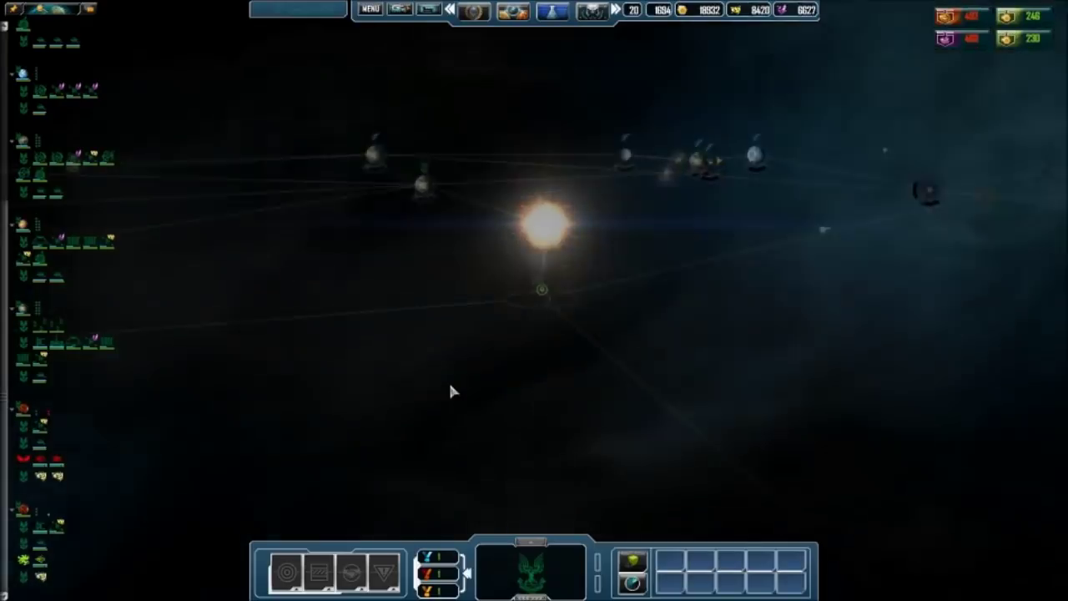
scroll(515, 296, "down", 3)
scroll(359, 400, "down", 4)
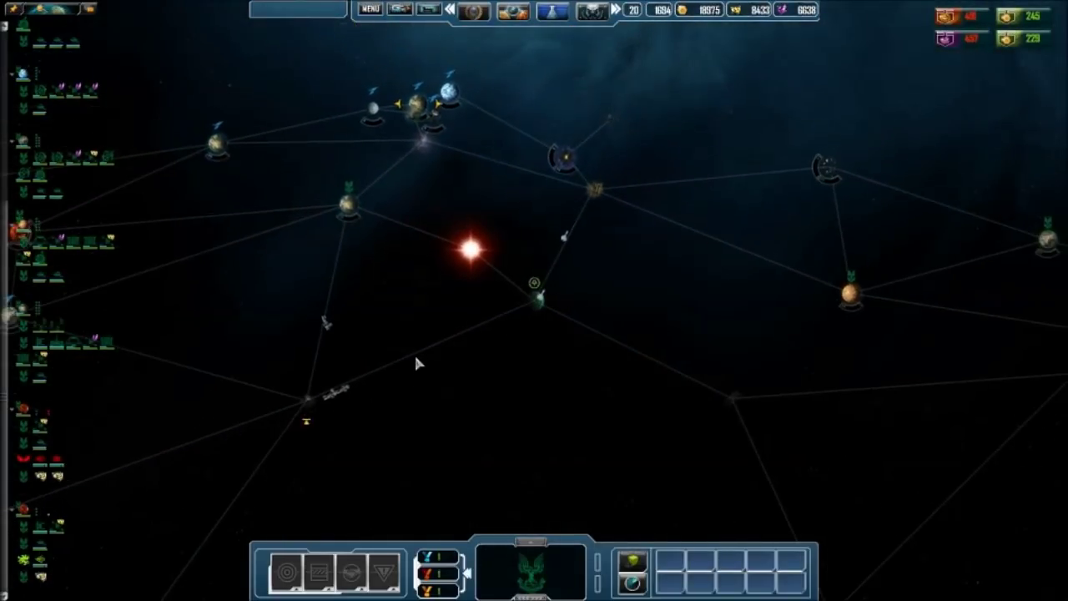
scroll(324, 251, "up", 5)
scroll(324, 251, "up", 5)
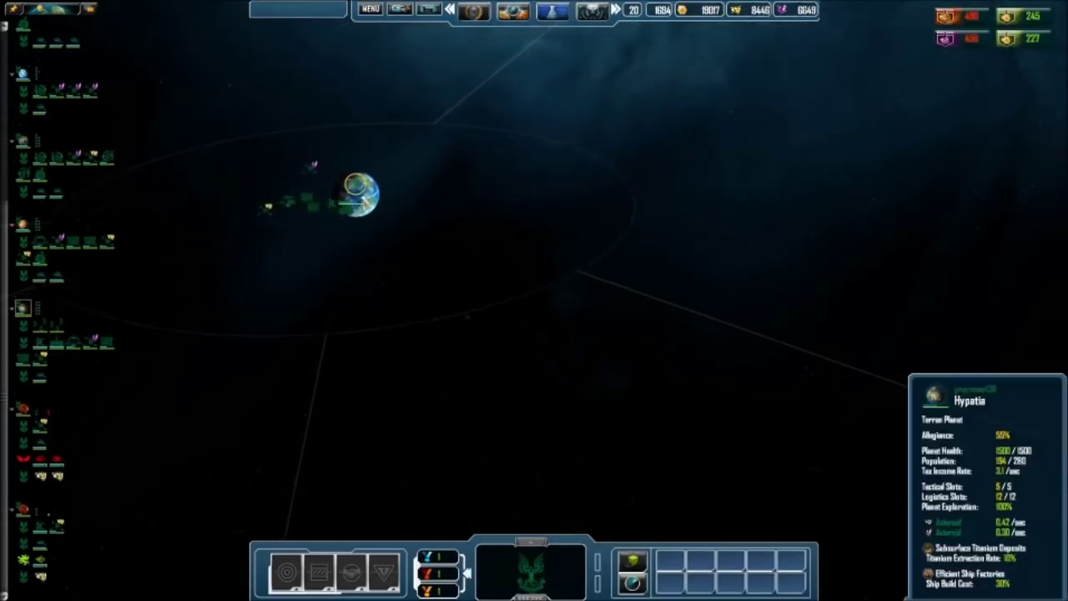
- Select Hypatia, then box-select the lower-right fleet and send it toward that planet
left_click(367, 212)
scroll(534, 301, "down", 5)
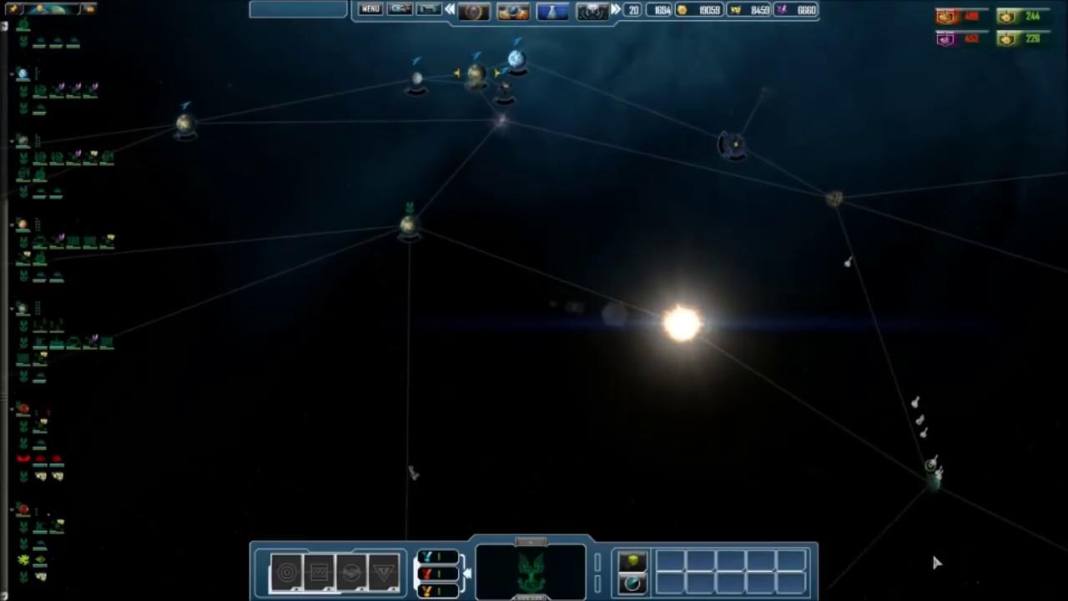
left_click_drag(760, 300, 1061, 457)
right_click(781, 333)
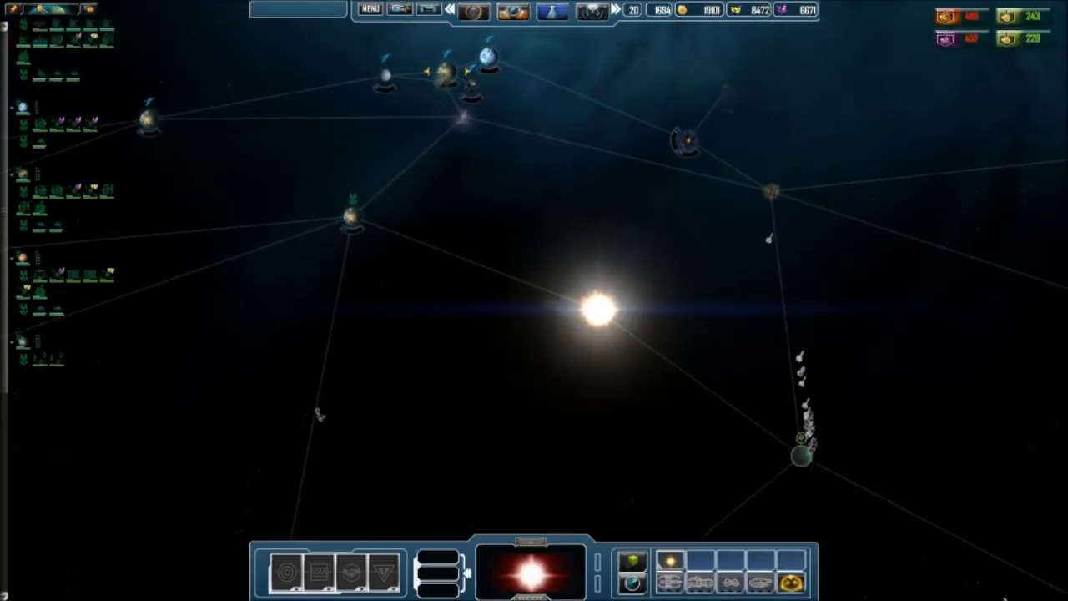
mouse_move(792, 399)
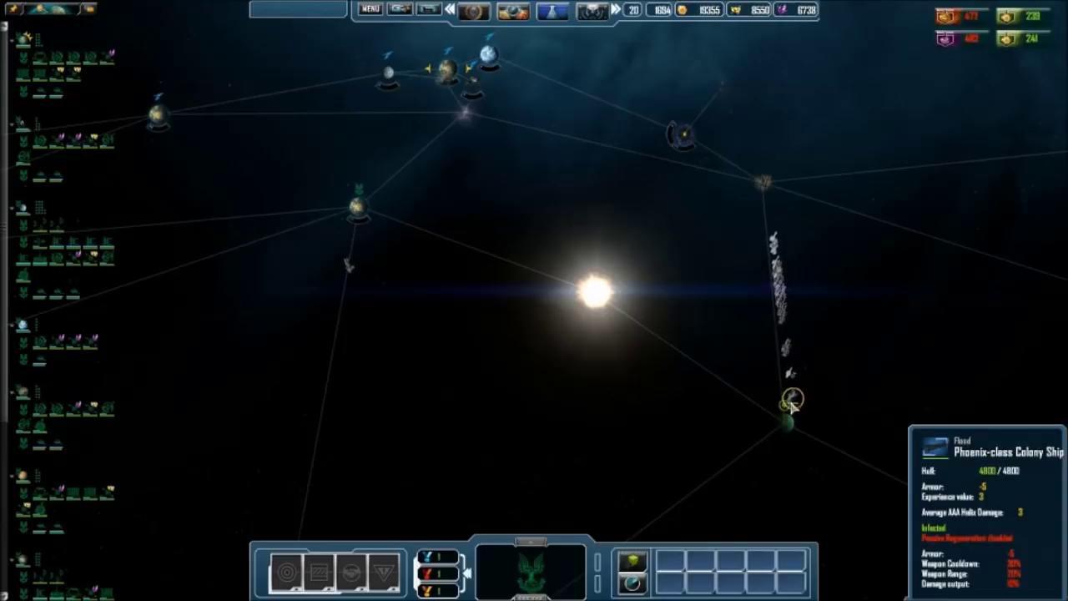
scroll(792, 404, "up", 5)
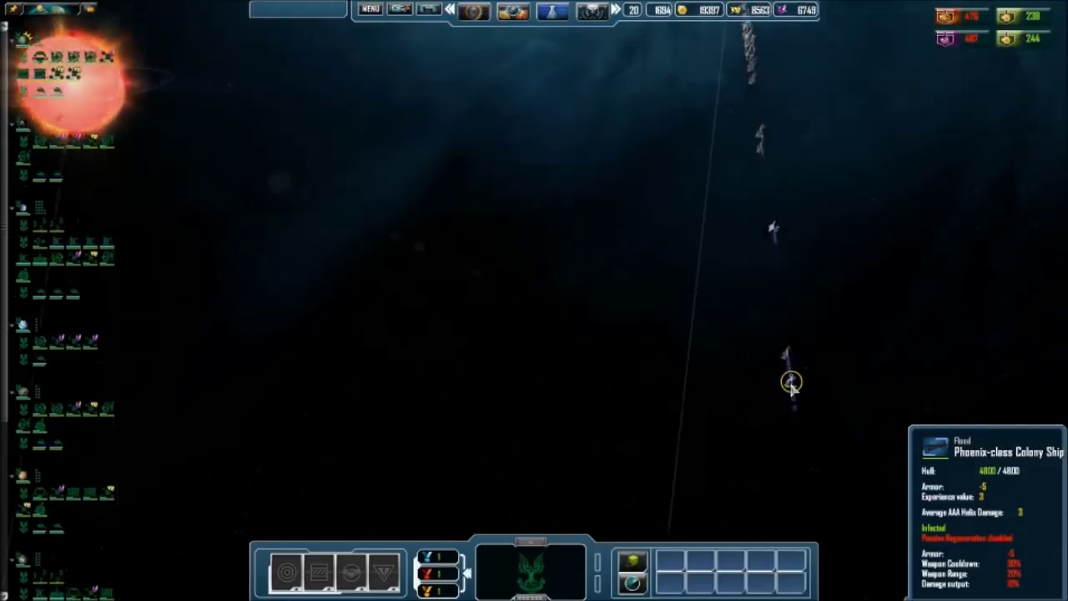
scroll(791, 383, "up", 4)
scroll(792, 375, "up", 6)
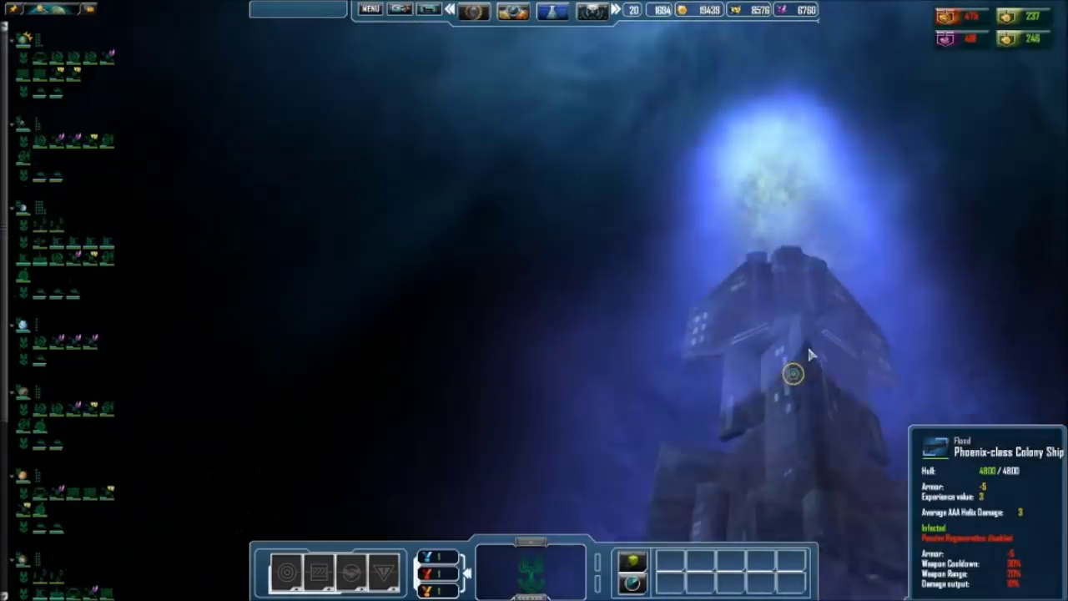
scroll(805, 354, "down", 5)
scroll(804, 354, "down", 5)
scroll(804, 355, "down", 3)
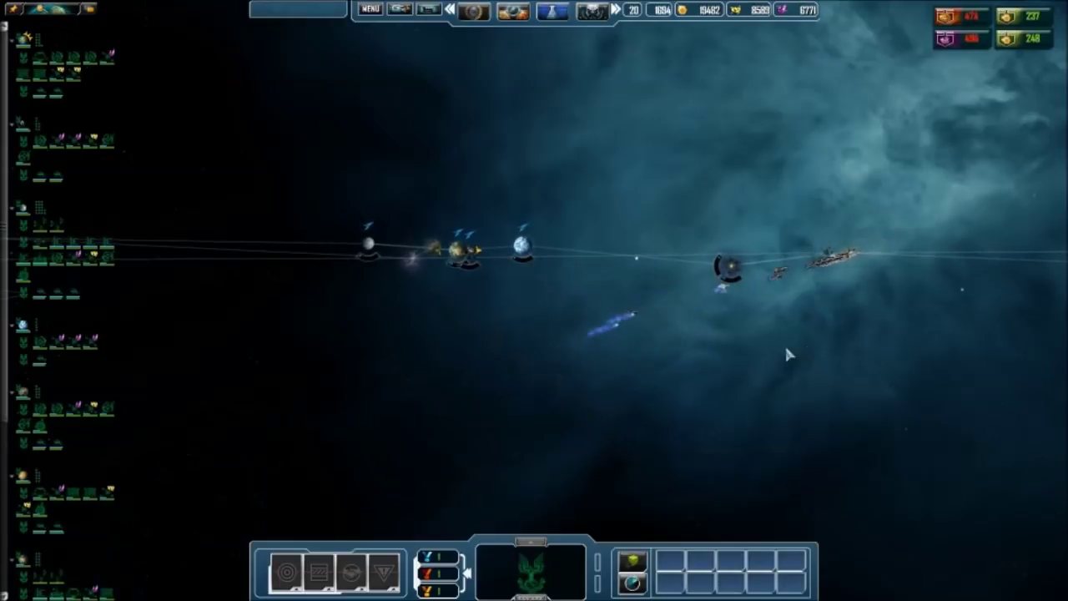
scroll(630, 313, "up", 4)
scroll(630, 313, "up", 4)
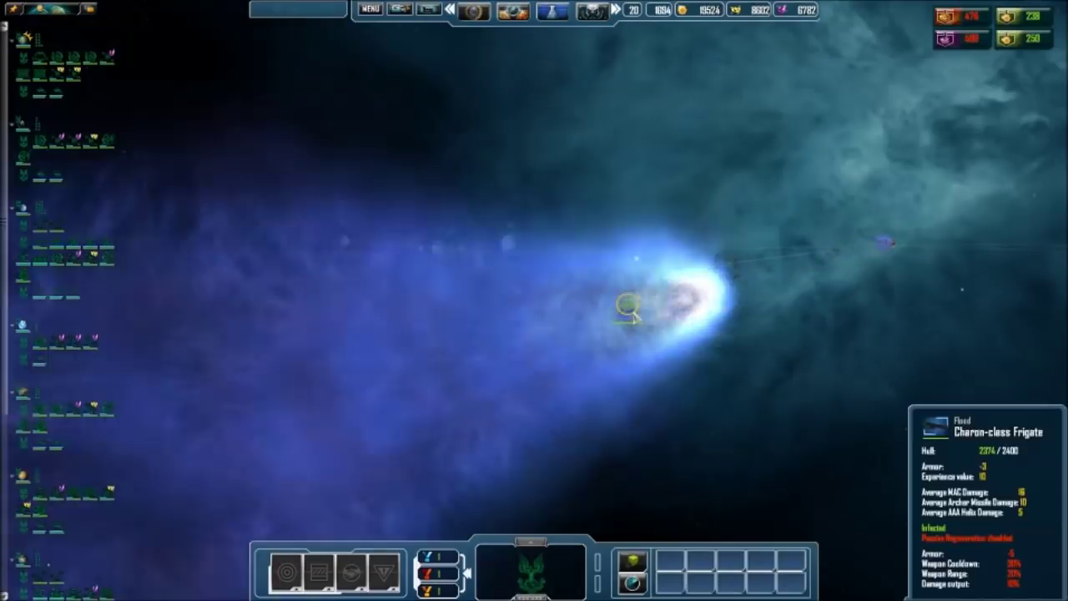
scroll(630, 313, "up", 4)
scroll(701, 316, "down", 5)
scroll(734, 330, "down", 4)
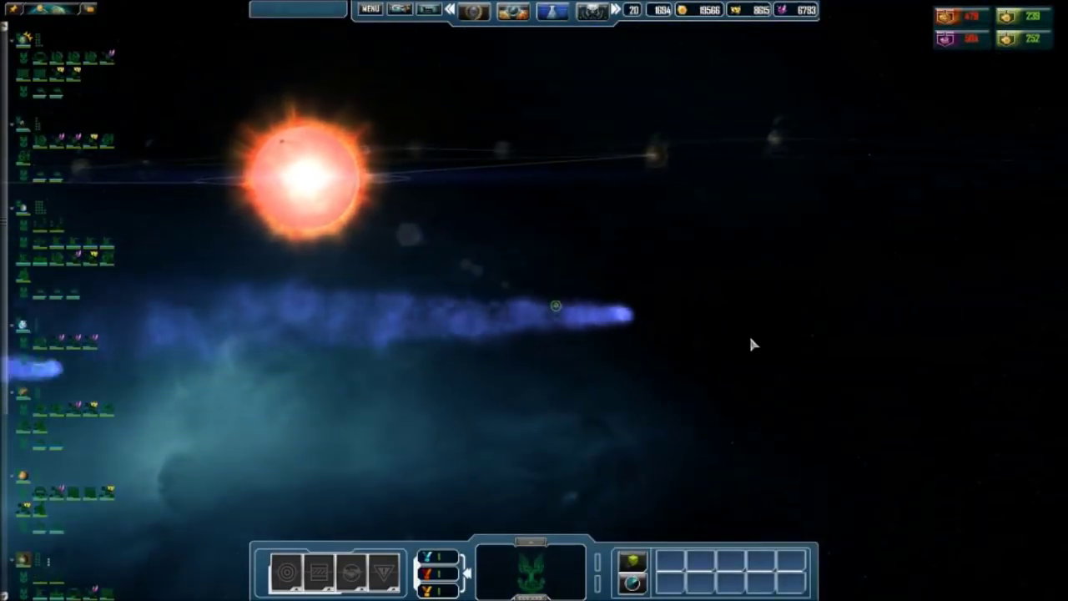
scroll(752, 337, "down", 4)
scroll(752, 337, "down", 3)
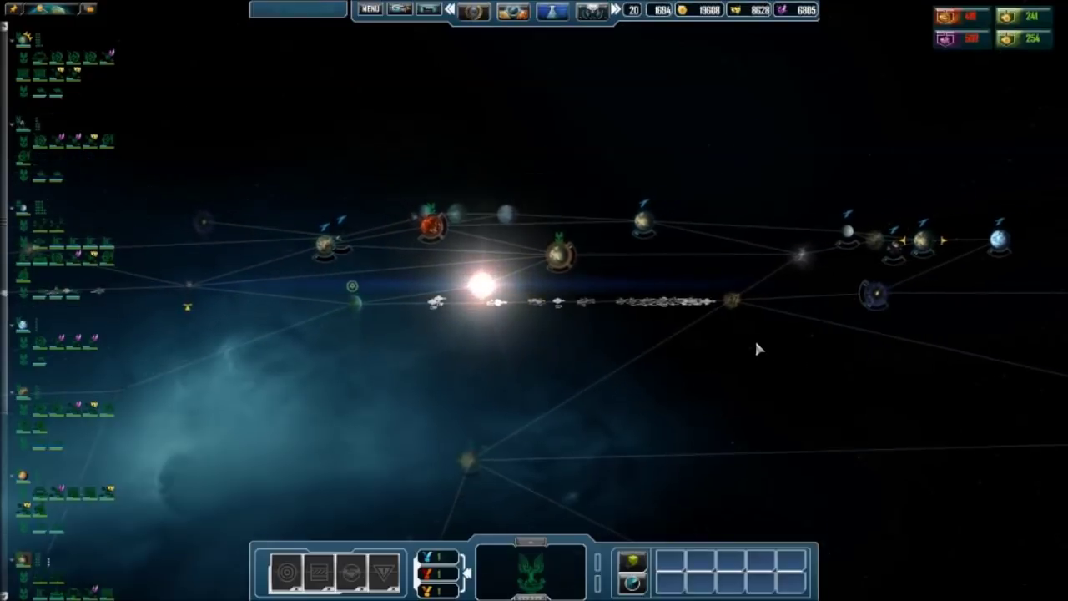
scroll(718, 303, "up", 3)
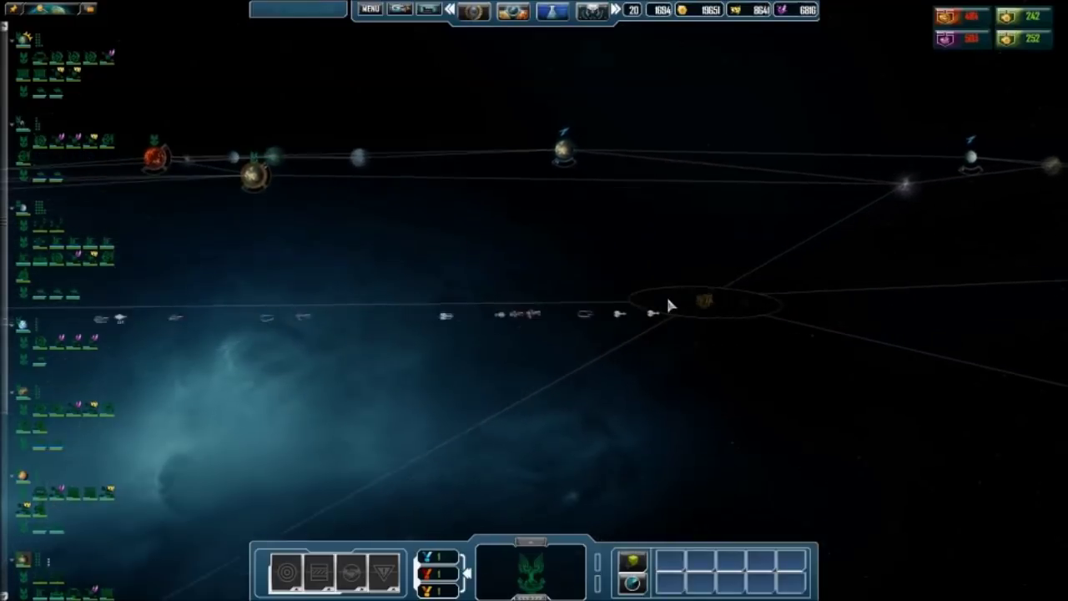
scroll(665, 294, "up", 3)
scroll(628, 311, "up", 3)
scroll(597, 309, "down", 5)
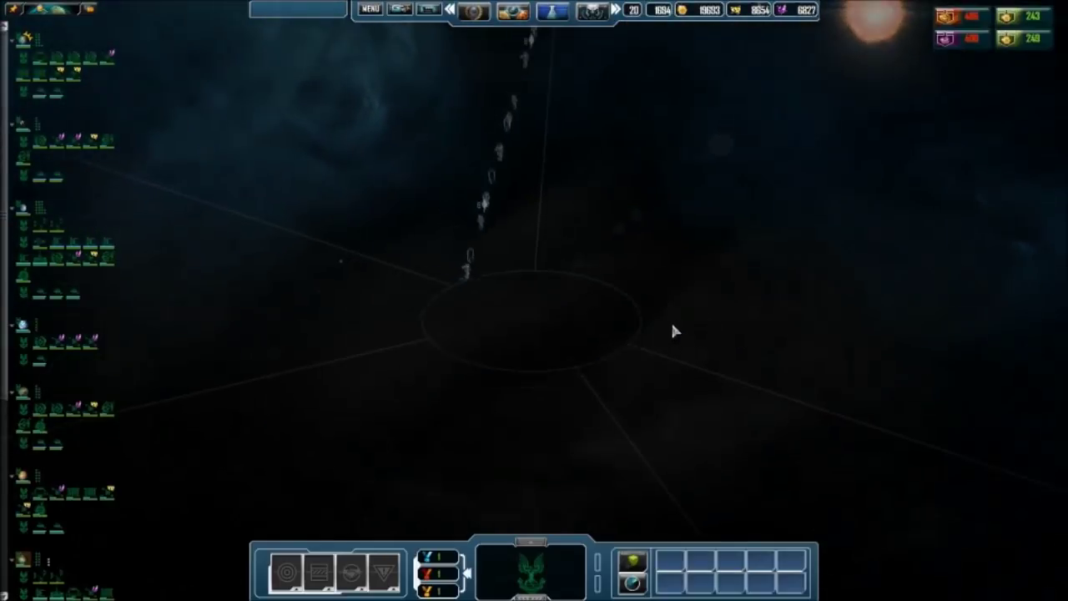
scroll(670, 319, "down", 3)
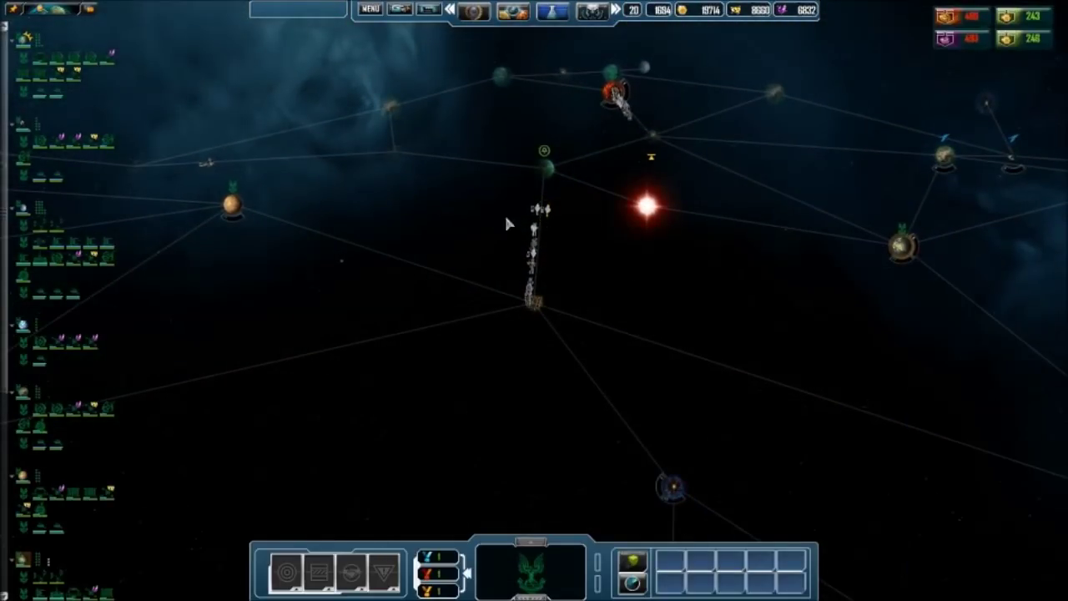
- Pan the galaxy map to bring the planets beyond the fleet column into view
mouse_move(504, 213)
left_mouse_down()
mouse_move(187, 269)
mouse_move(617, 236)
left_mouse_up()
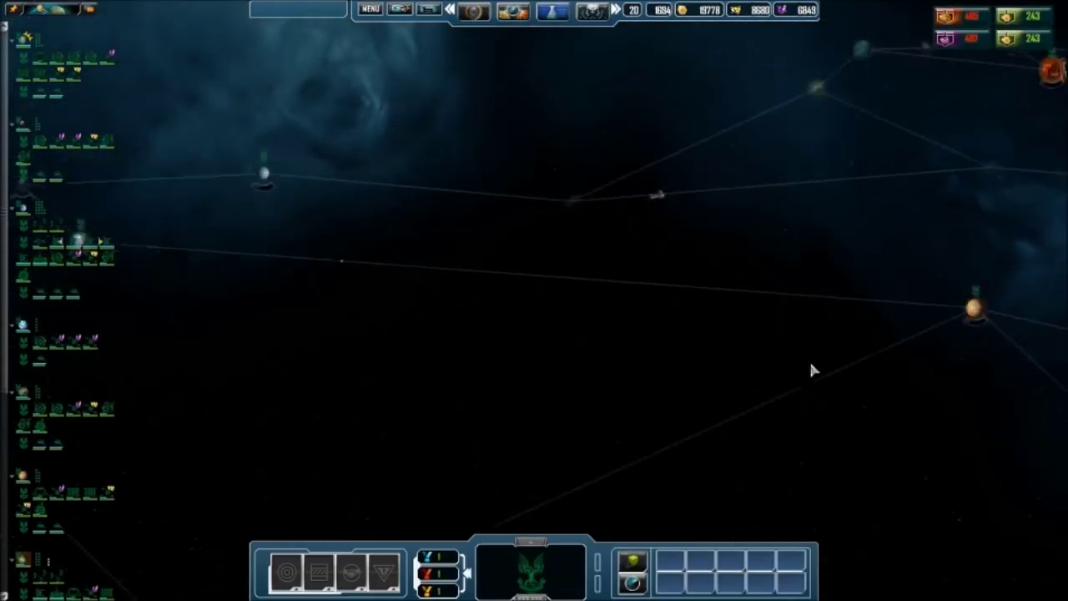
scroll(808, 359, "up", 3)
scroll(706, 305, "up", 3)
- Try building an Autumn-class Cruiser at Tauris, refused for credits, then inspect a CRS Class ship
left_click(706, 302)
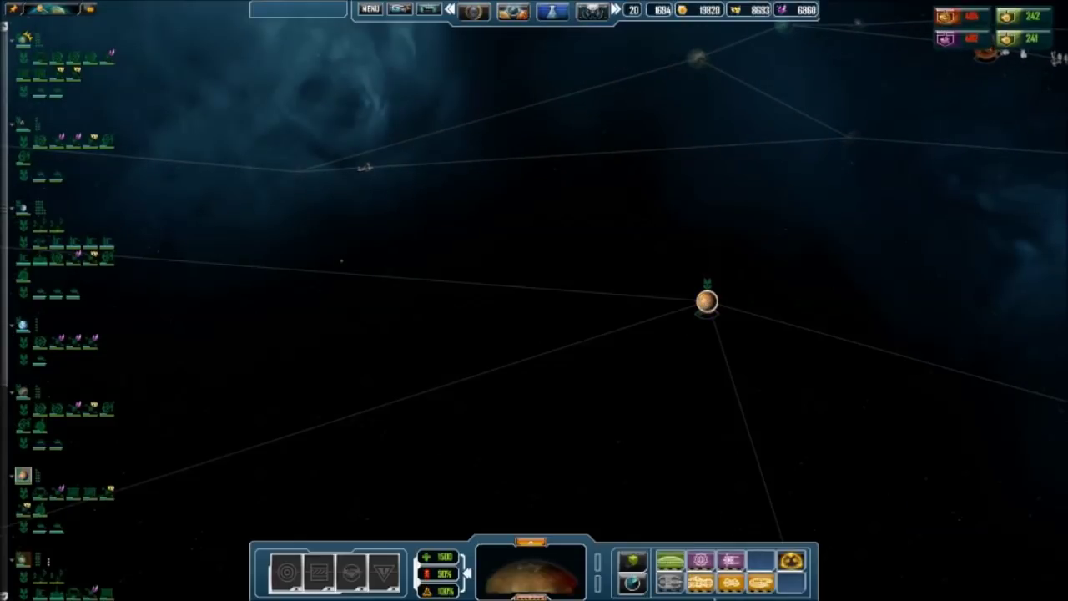
left_click(705, 591)
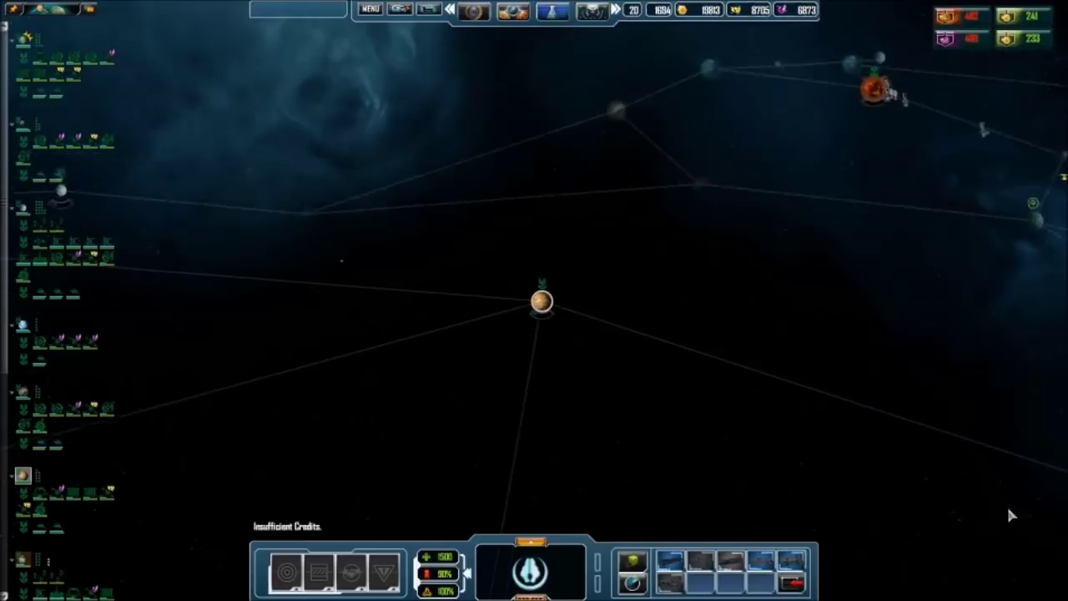
scroll(751, 442, "down", 5)
left_click(759, 456)
scroll(753, 442, "up", 5)
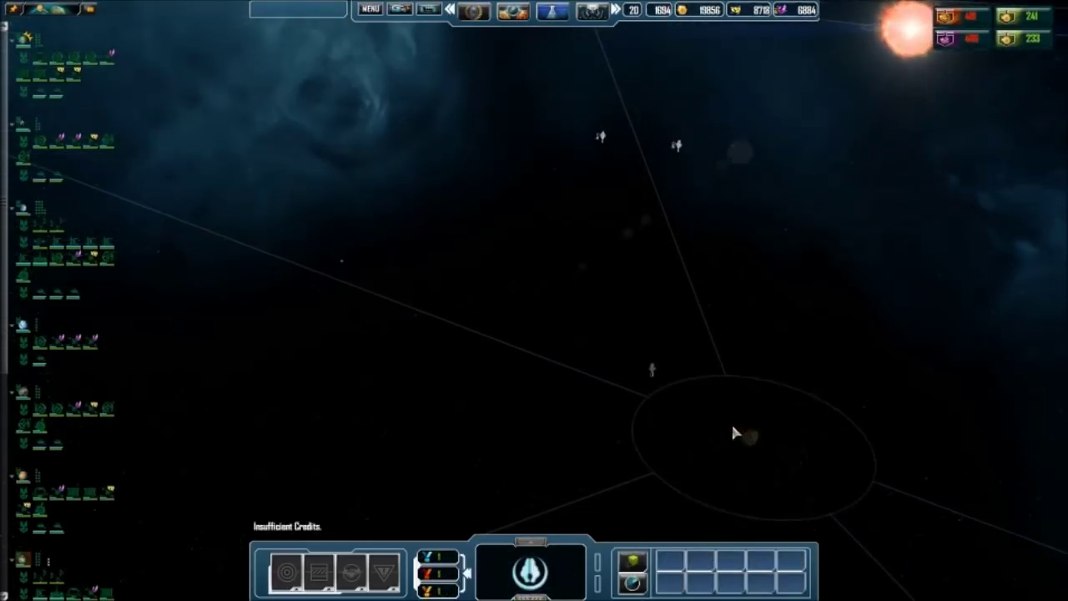
left_click(600, 160)
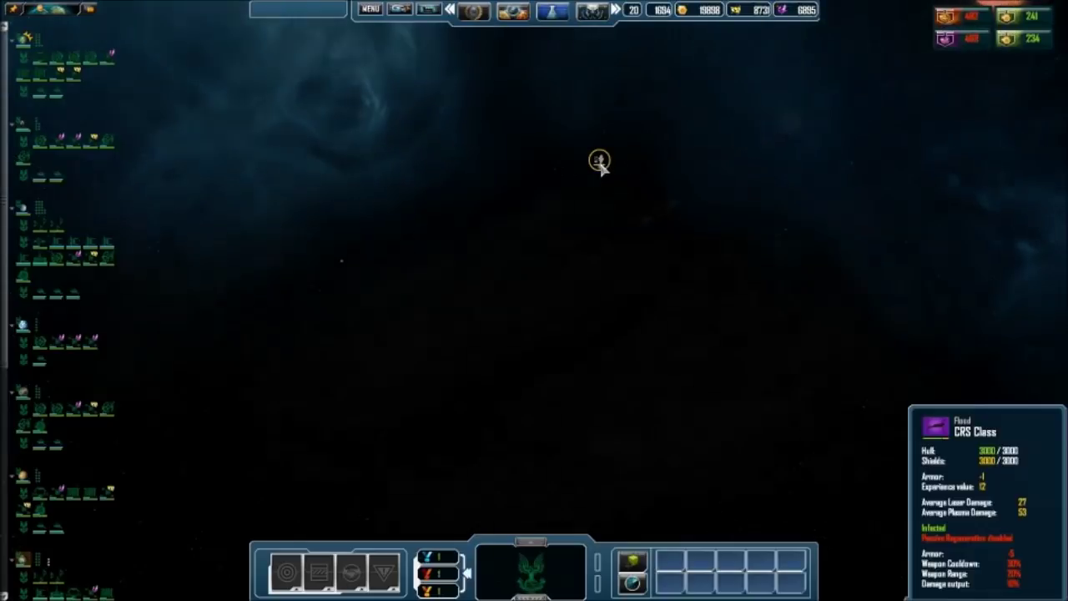
left_click(613, 253)
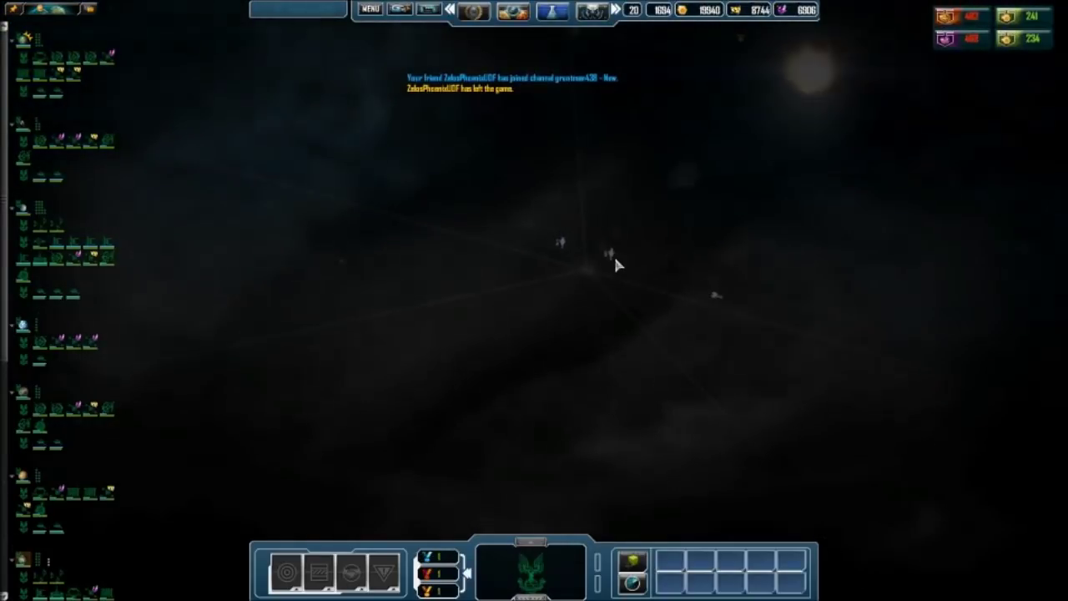
scroll(613, 253, "down", 5)
scroll(543, 233, "down", 3)
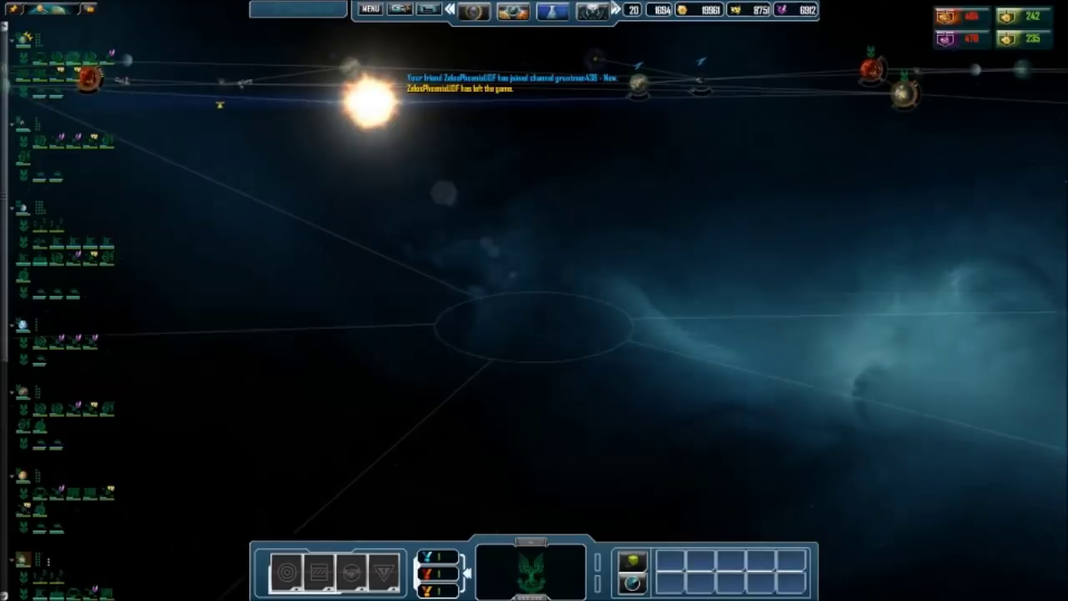